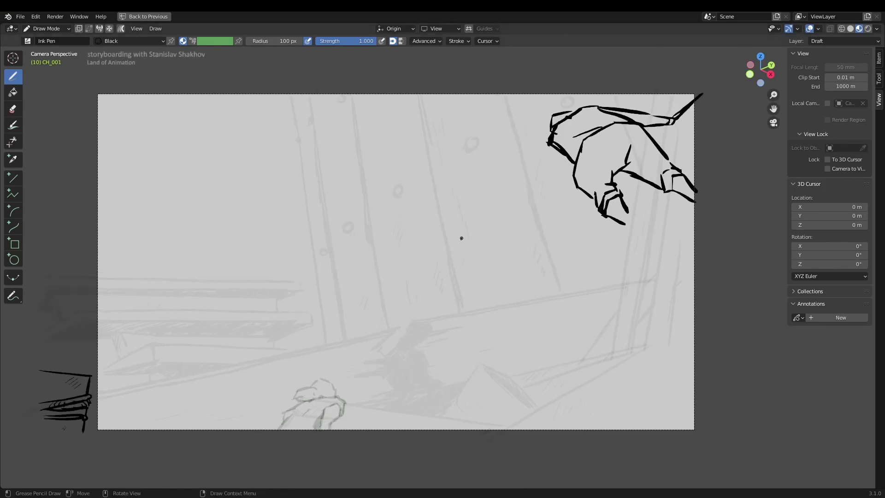
Ink the hooded figure's beak-shaped head, eye mark and long vertical blade on frame 10
drag(505, 249, 500, 251)
drag(510, 240, 538, 258)
mouse_move(492, 258)
mouse_down()
mouse_move(547, 264)
mouse_move(546, 352)
mouse_up()
drag(550, 272, 541, 354)
Nudge the selected figure strokes into place in Edit Mode with Move
key(ctrl+Tab)
click(595, 236)
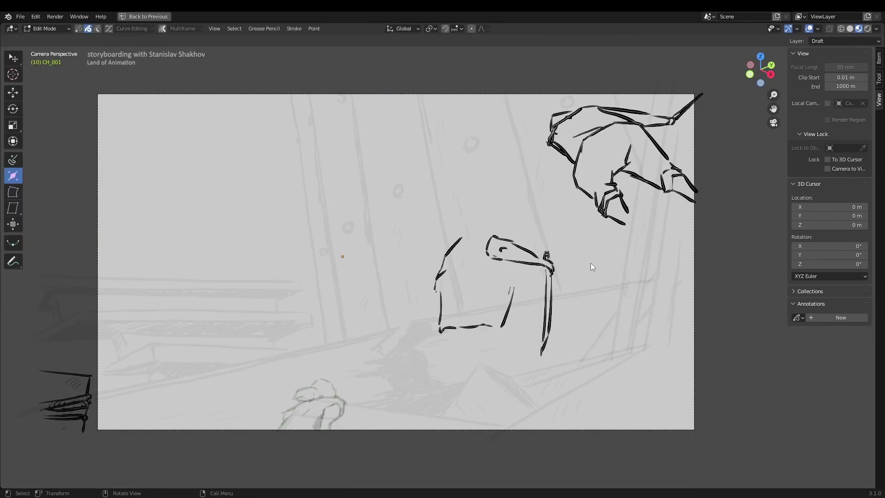
key(shift+space)
key(g)
scroll(570, 217, up, 1)
key(shift+space)
click(578, 226)
key(ctrl+Tab)
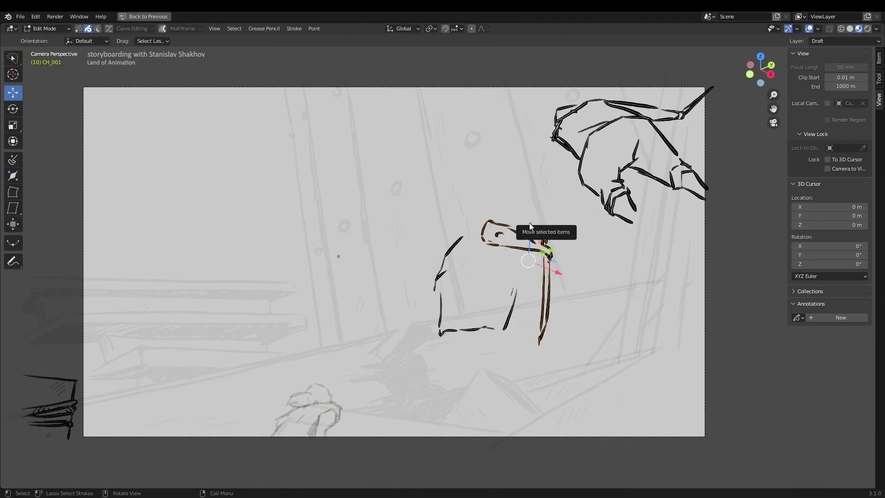
Redraw the robe's inner diagonal line and add inner fold lines
key(ctrl+z)
mouse_move(508, 251)
mouse_down()
mouse_move(509, 273)
mouse_move(494, 300)
mouse_move(490, 275)
mouse_move(512, 335)
mouse_move(491, 257)
mouse_up()
key(ctrl+z)
key(ctrl+z)
drag(455, 282, 446, 330)
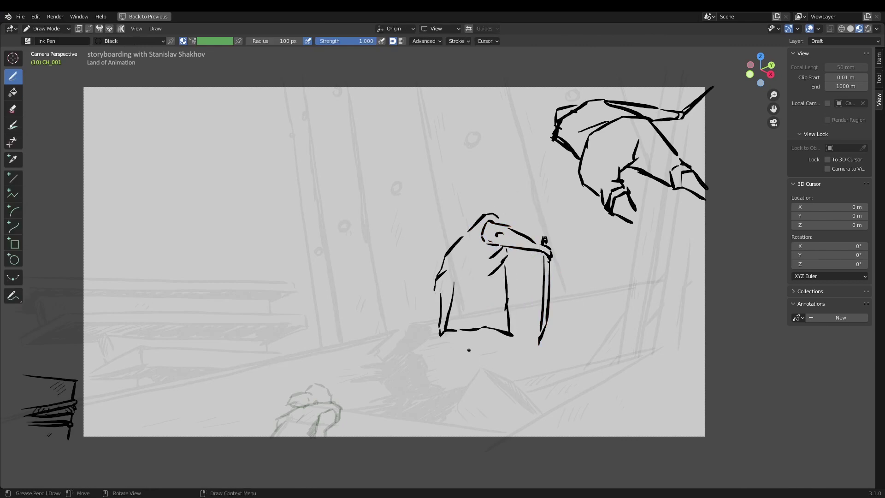
Ink the legs below the robe hem and redraw the stroke along the head's left side
drag(501, 334, 483, 376)
drag(469, 355, 467, 402)
drag(482, 377, 472, 401)
drag(475, 365, 468, 389)
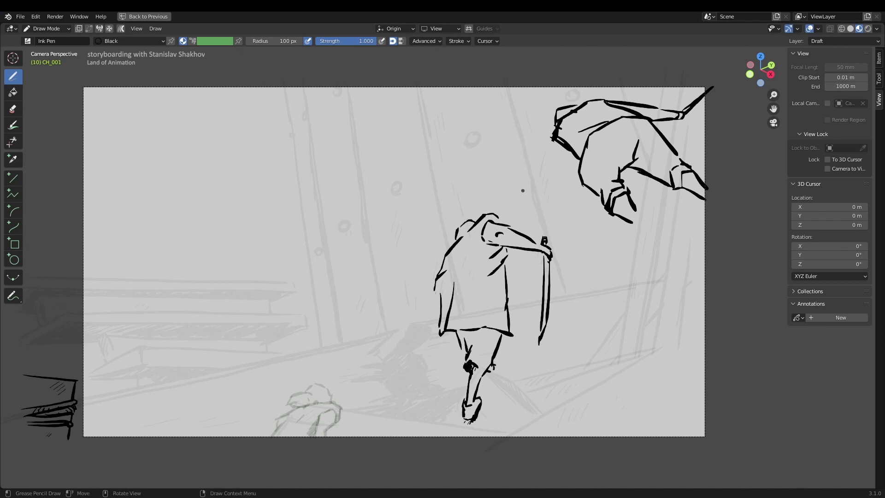
key(ctrl+z)
drag(465, 226, 470, 214)
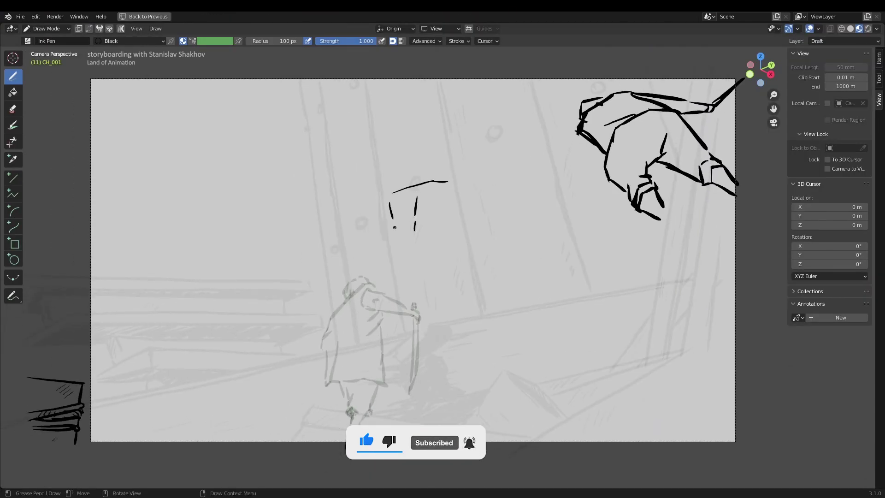
Ink the new pose's head, body and face contours on frame 11
mouse_move(394, 227)
mouse_down()
mouse_move(386, 263)
mouse_move(405, 289)
mouse_up()
mouse_move(438, 233)
mouse_down()
mouse_move(420, 288)
mouse_move(430, 308)
mouse_up()
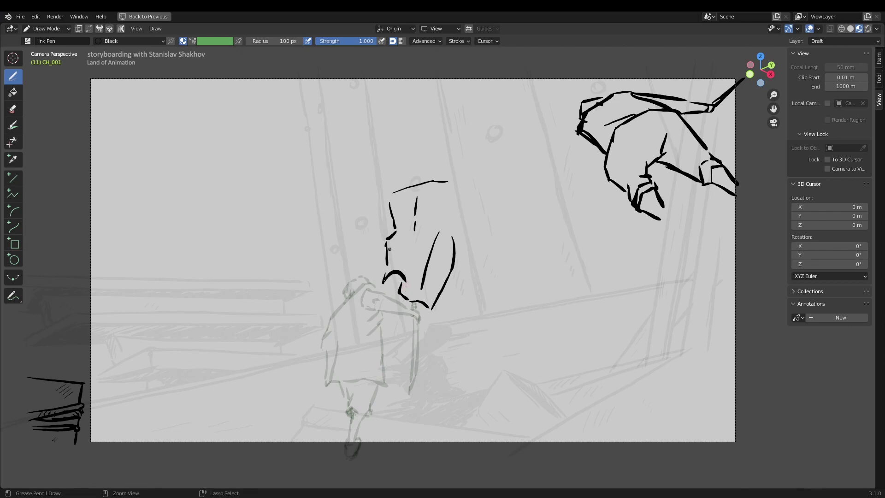
drag(391, 234, 382, 269)
drag(453, 215, 446, 251)
drag(469, 189, 448, 237)
drag(388, 190, 402, 188)
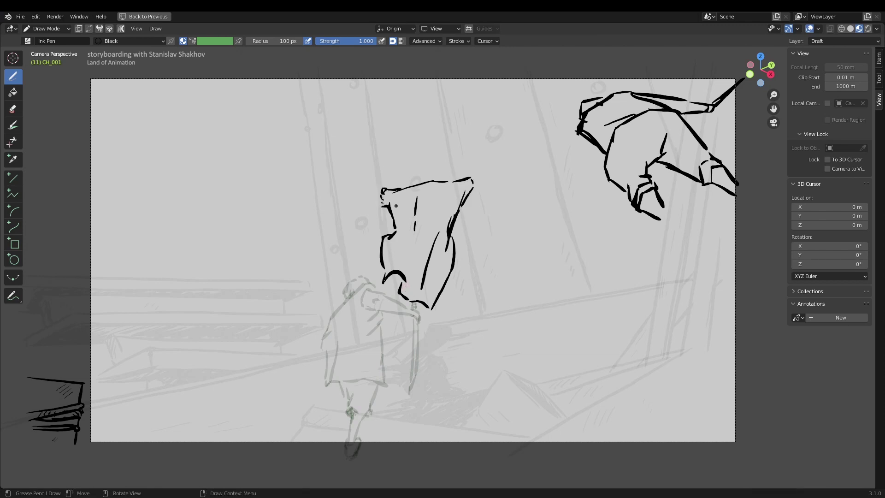
Ink the pointing arm's underside, the robe's right side and a short robe crease
drag(499, 186, 528, 166)
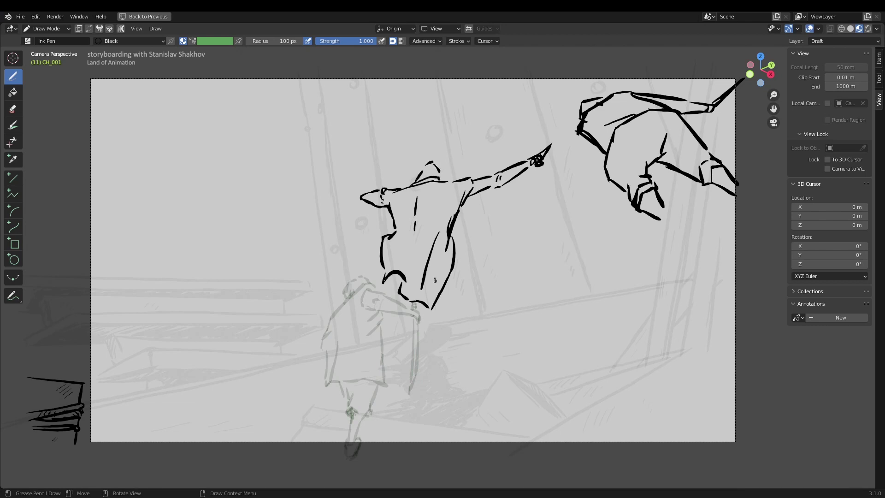
drag(443, 289, 427, 364)
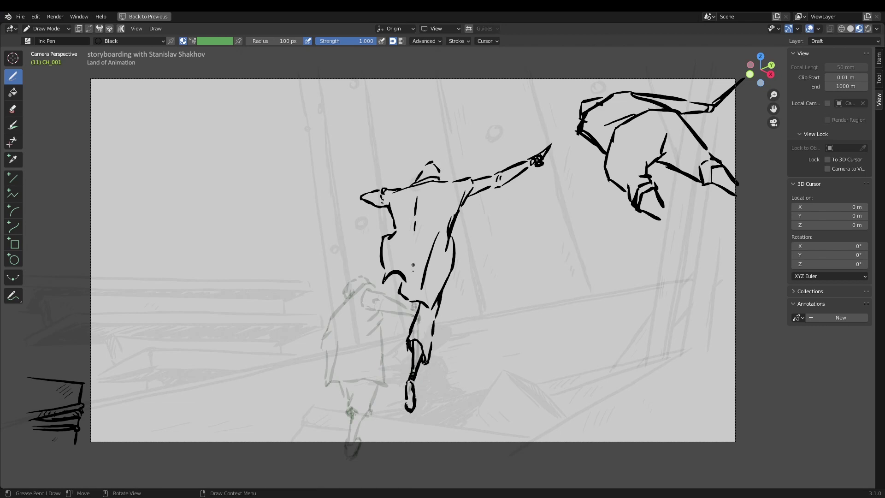
key(ctrl+z)
drag(412, 242, 422, 236)
Scale down and reposition the frame 11 figure in Edit Mode
key(Tab)
key(c)
drag(415, 207, 414, 300)
key(s)
key(g)
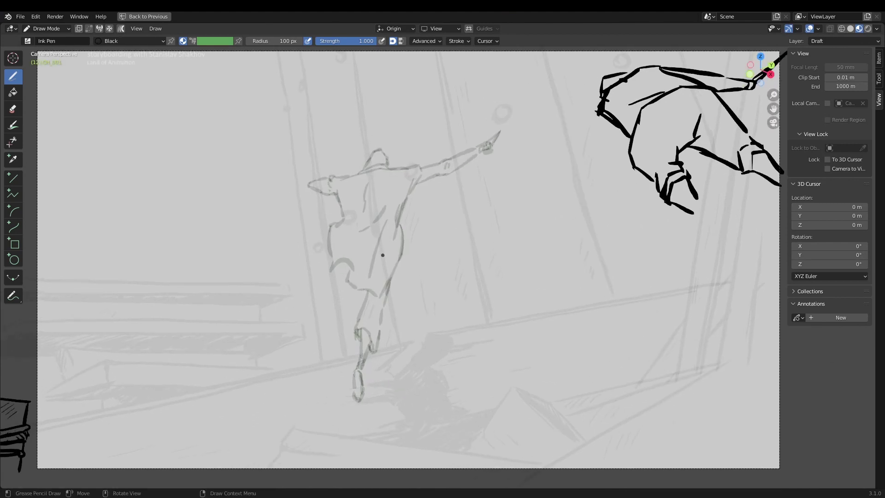
On frame 12, ink the leaping figure's shoulder, torso, belt, lower legs and foot
mouse_move(358, 215)
mouse_down()
mouse_move(357, 183)
mouse_move(422, 180)
mouse_up()
drag(427, 187, 418, 222)
drag(364, 229, 351, 258)
mouse_move(348, 263)
mouse_down()
mouse_move(401, 249)
mouse_move(411, 262)
mouse_up()
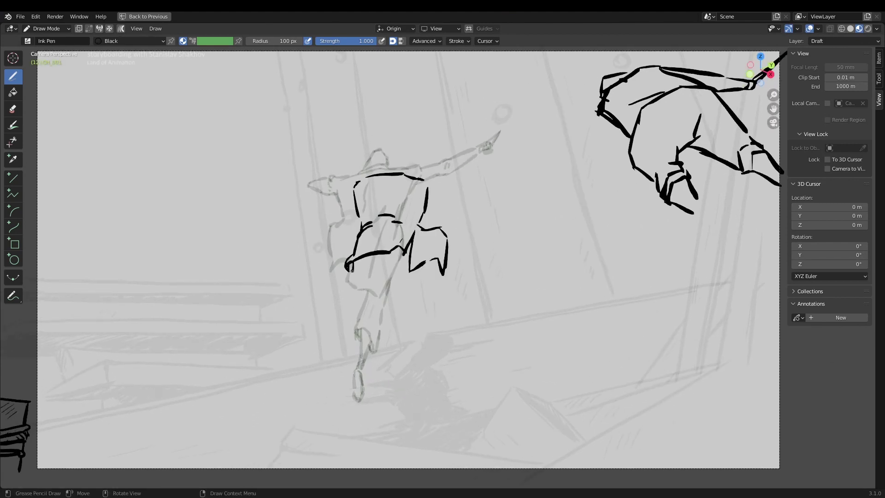
drag(373, 283, 342, 307)
drag(377, 282, 390, 313)
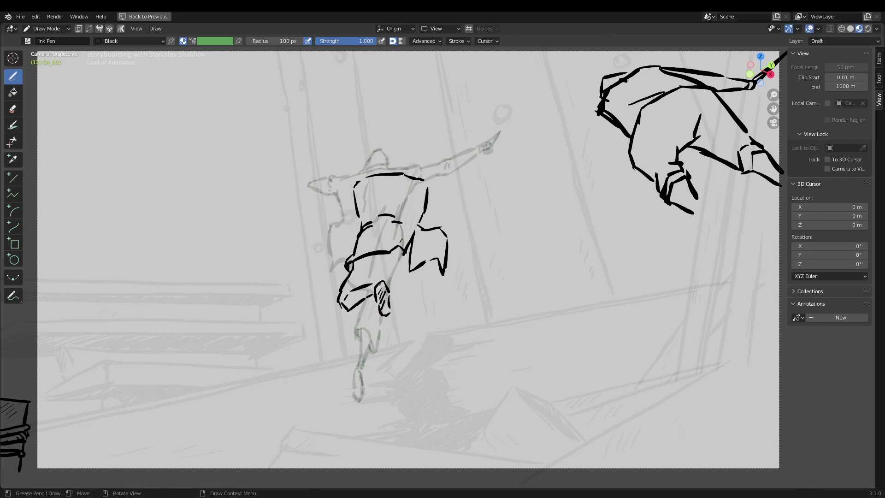
Move the leaping figure up, then ink its right leg, bent knee and raised sword
key(Tab)
mouse_move(420, 242)
mouse_down()
mouse_move(420, 202)
mouse_move(438, 281)
mouse_move(407, 307)
mouse_up()
key(Tab)
drag(411, 314, 414, 331)
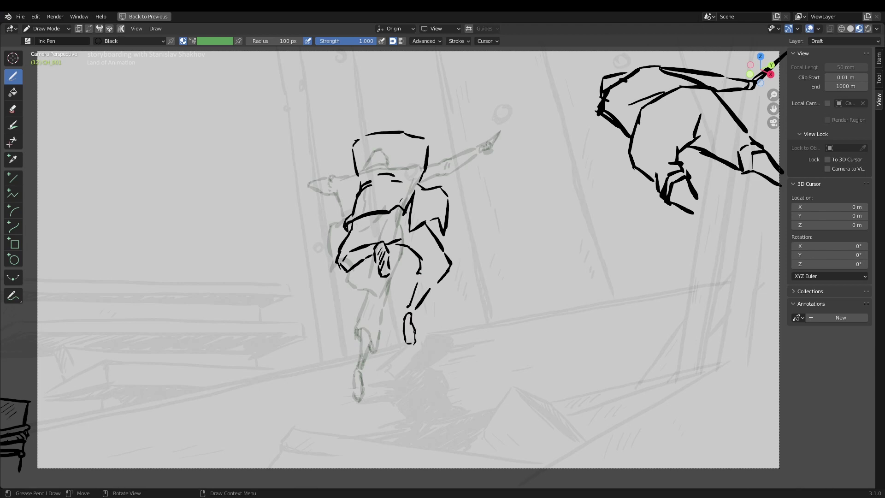
drag(414, 276, 435, 289)
drag(418, 270, 413, 286)
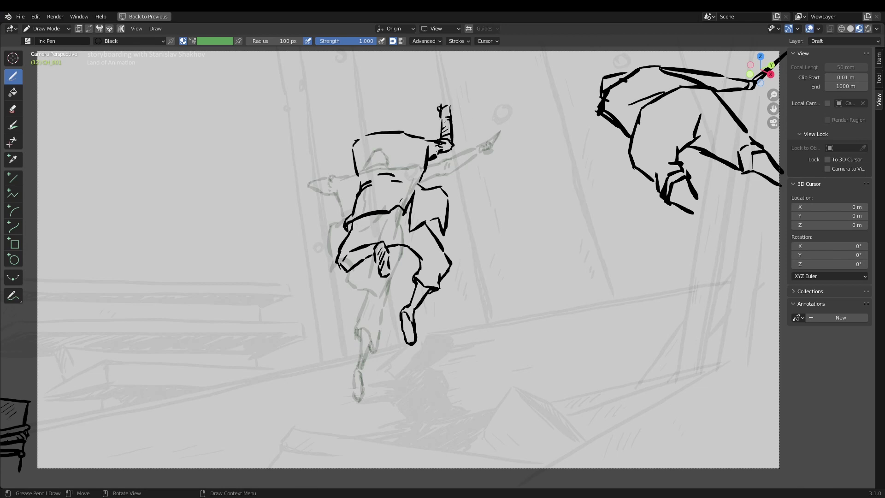
drag(450, 107, 597, 63)
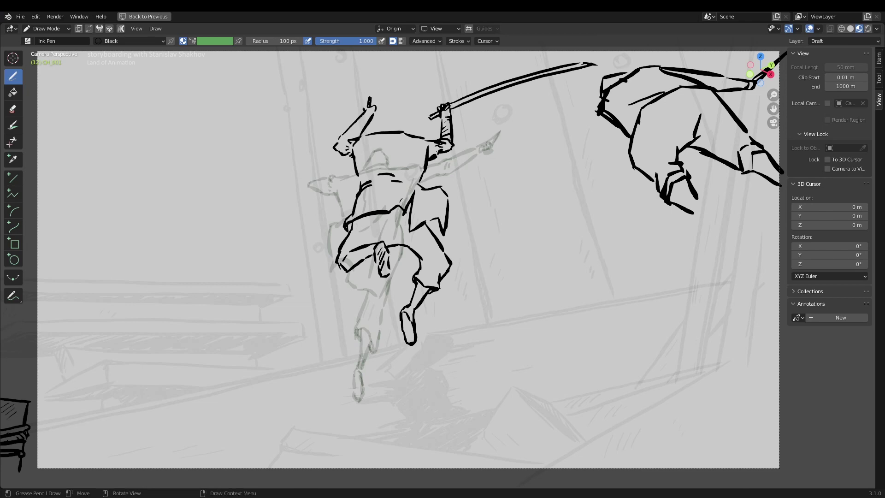
Shrink and shift the leaping swordsman slightly in Edit Mode
key(Tab)
scroll(577, 241, down, 3)
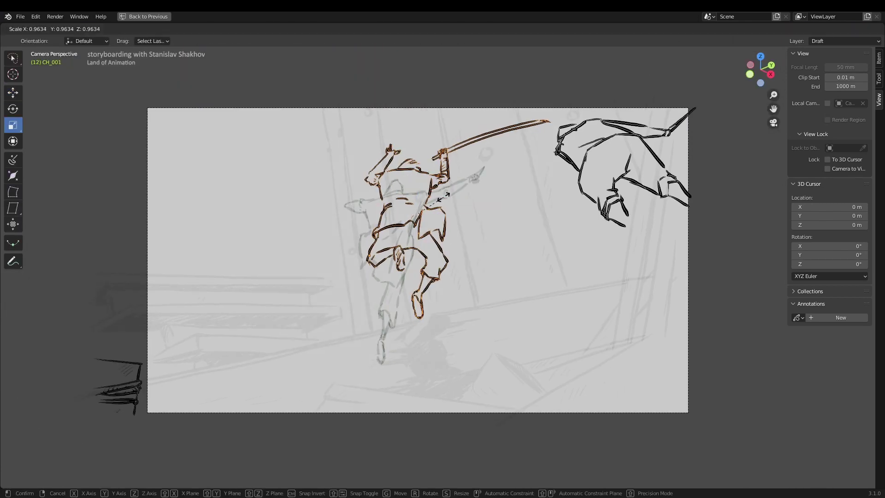
right_click(438, 175)
drag(426, 217, 410, 211)
key(Tab)
scroll(410, 212, up, 3)
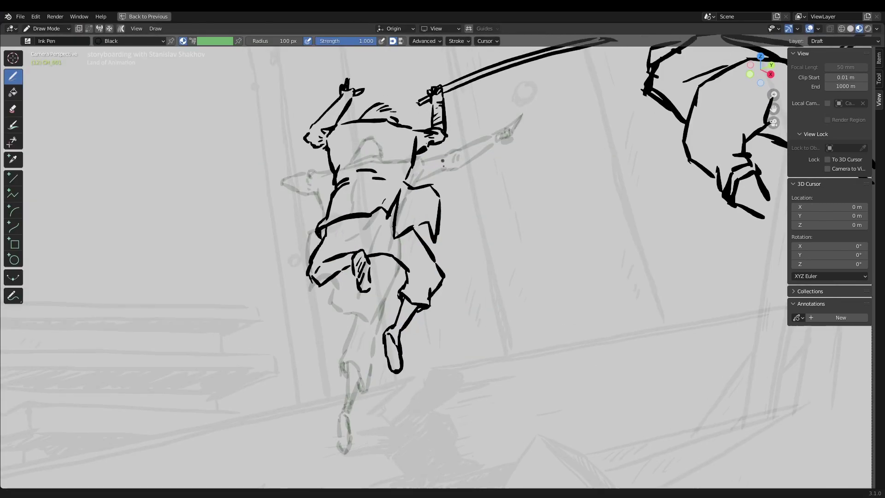
scroll(469, 280, down, 1)
scroll(469, 279, down, 2)
scroll(470, 280, up, 1)
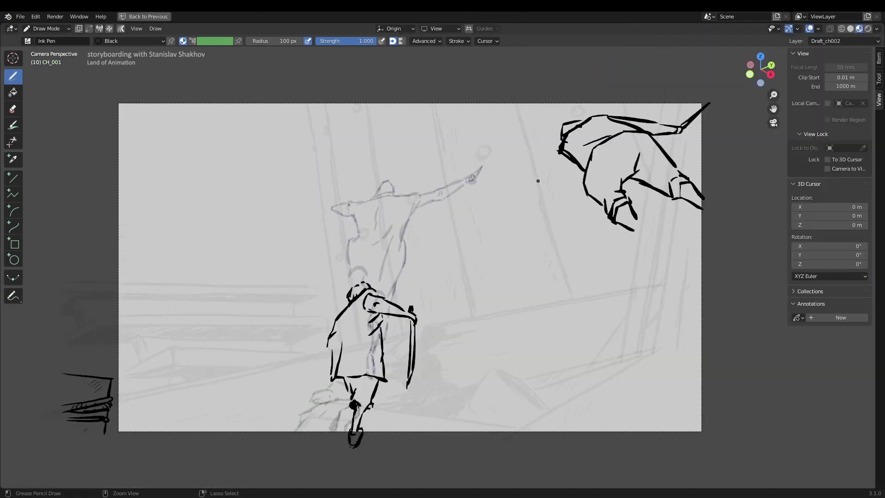
Ink the flying swordsman's torso, long lower-body curve, back edge and back of head
scroll(530, 162, down, 1)
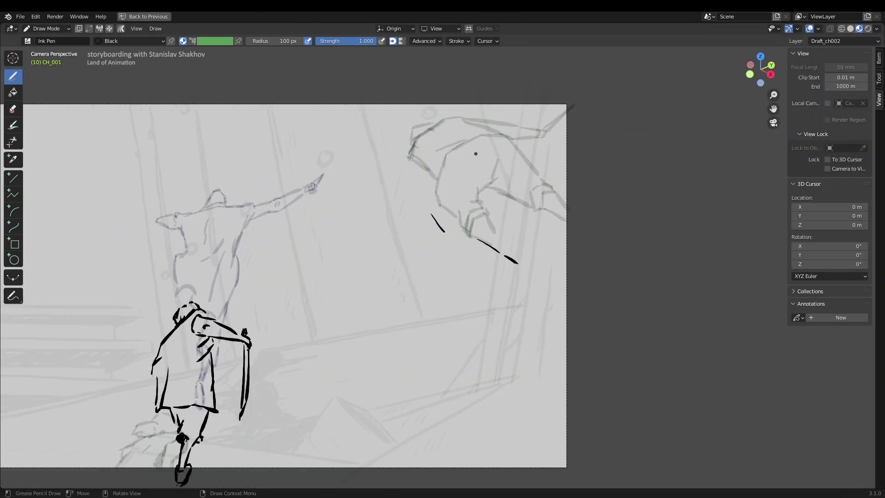
drag(444, 229, 455, 214)
drag(460, 211, 487, 197)
drag(499, 198, 503, 220)
drag(445, 232, 507, 255)
drag(505, 255, 531, 265)
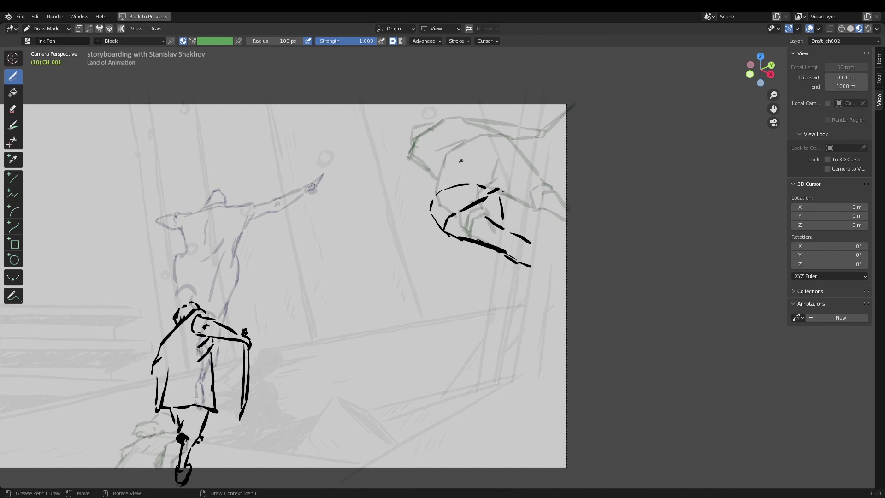
drag(426, 190, 463, 177)
drag(447, 187, 481, 187)
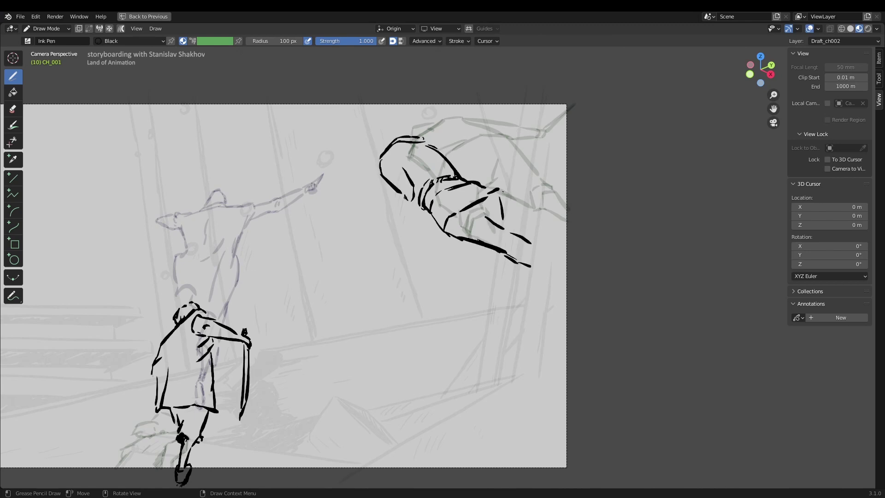
drag(374, 171, 382, 188)
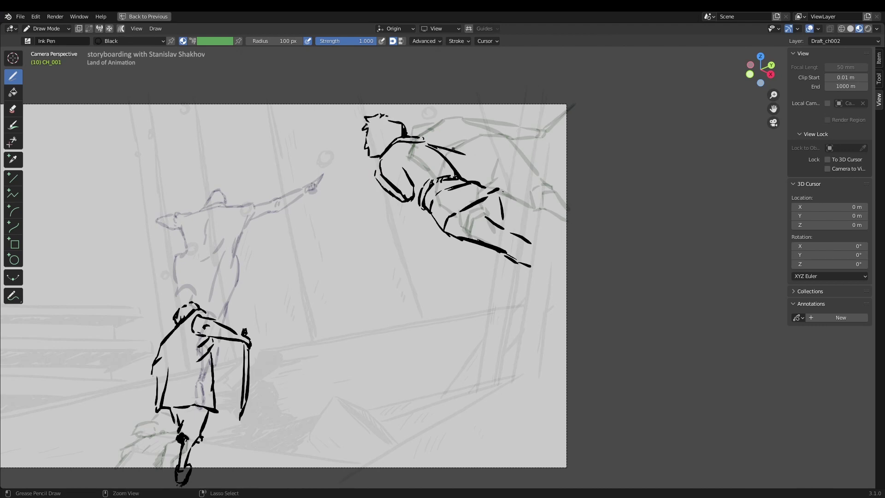
Rotate the flying figure to lie flatter and undo a stray dash
key(Tab)
key(r)
click(497, 131)
key(Tab)
key(ctrl+z)
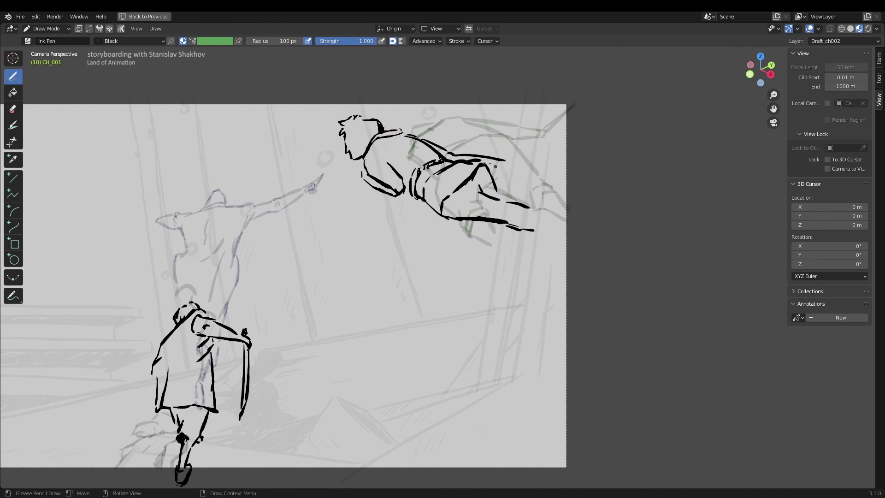
scroll(495, 167, up, 2)
Add the long extended sword and resize the flying figure
drag(488, 205, 620, 193)
scroll(461, 231, down, 2)
scroll(461, 230, up, 2)
key(Tab)
scroll(461, 230, down, 2)
key(s)
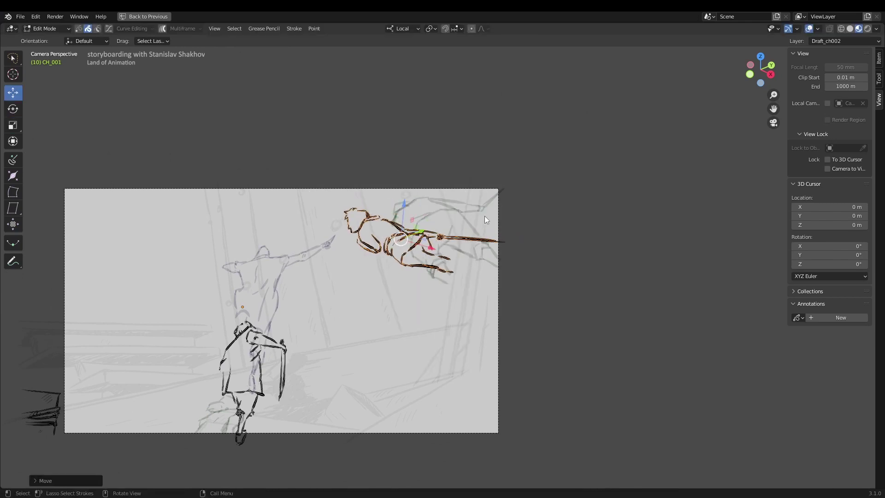
key(Tab)
scroll(461, 221, up, 1)
scroll(493, 214, up, 2)
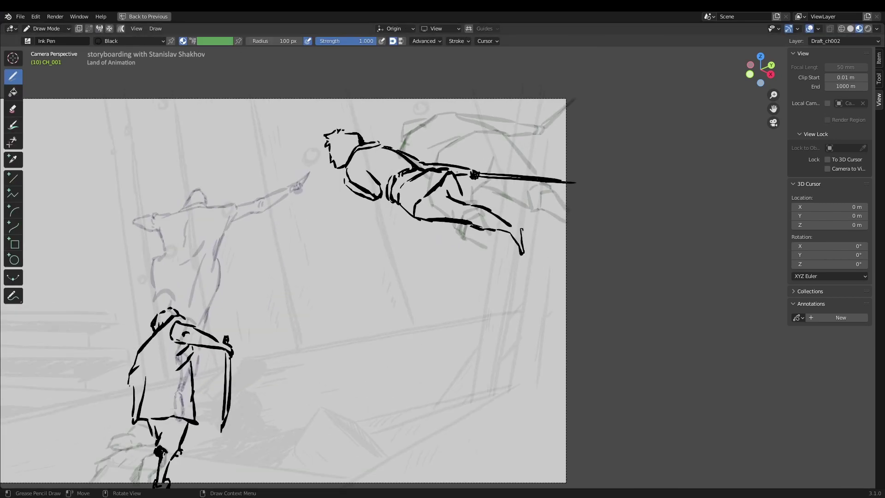
Scale the flying swordsman down using the quick tool list's scale tool
key(Tab)
key(Tab)
key(Tab)
key(shift+space)
click(511, 211)
drag(480, 216, 406, 216)
scroll(438, 208, down, 2)
key(shift+space)
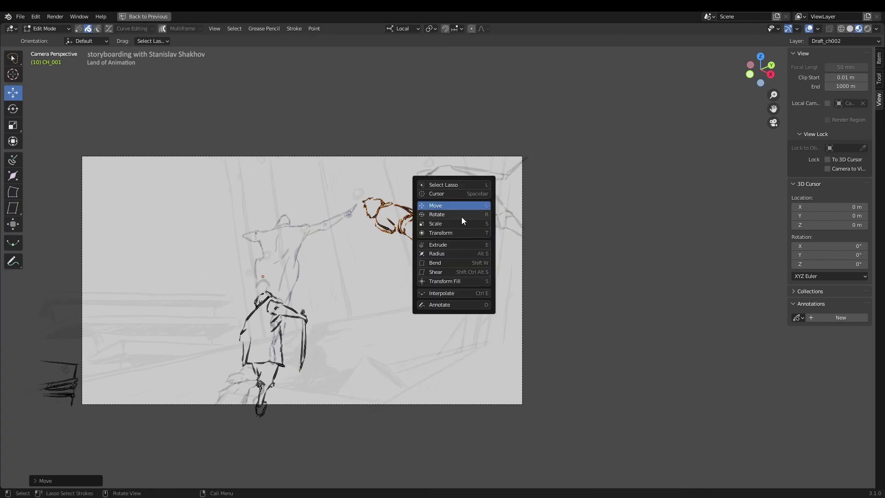
key(Escape)
Return to inking, maximize the animation workspace and step forward to frame 11
key(Tab)
scroll(460, 184, up, 2)
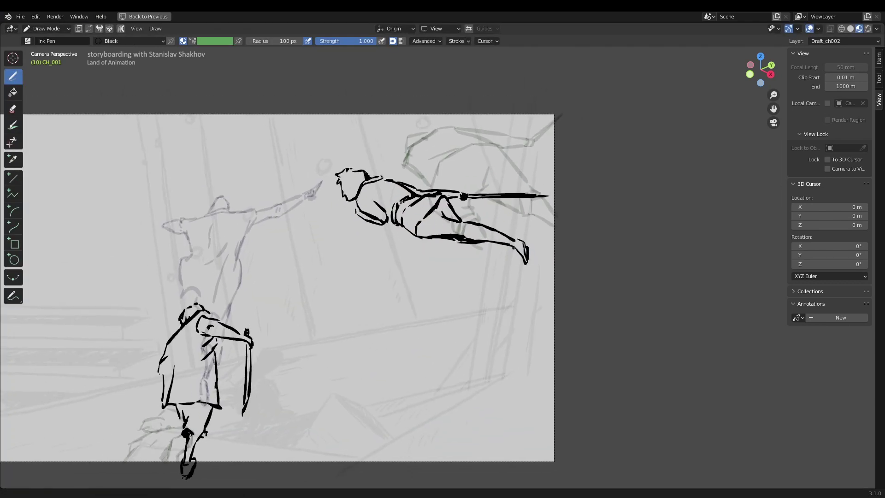
scroll(474, 155, down, 1)
scroll(473, 154, down, 2)
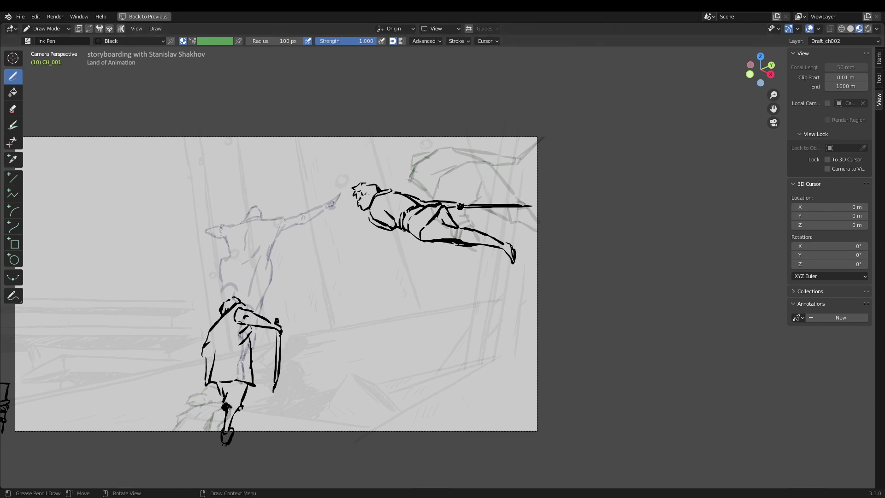
key(ctrl+space)
key(ctrl+space)
key(Right)
Ink the first bold strokes of the strike around the fighter's pointing hand on frame 11
drag(447, 235, 443, 253)
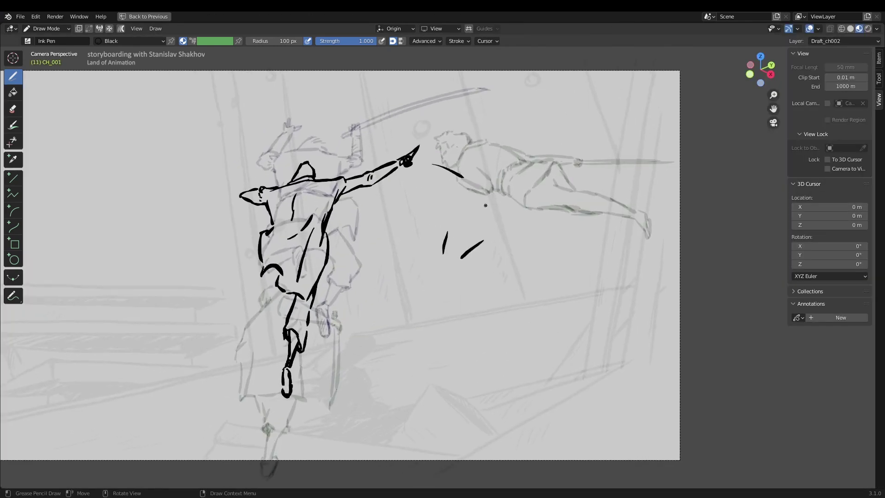
drag(369, 191, 402, 188)
drag(387, 205, 354, 199)
mouse_move(385, 209)
mouse_down()
mouse_move(390, 221)
mouse_move(324, 221)
mouse_up()
drag(391, 224, 338, 234)
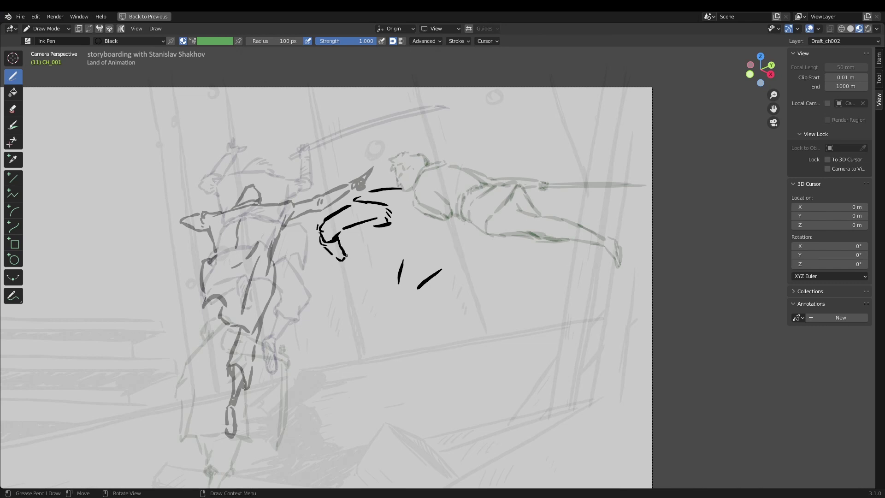
scroll(346, 256, up, 2)
scroll(365, 158, down, 5)
scroll(365, 158, up, 4)
Ink the lunging pose's arm, back curve, shoulders, torso and extended legs
drag(297, 214, 362, 250)
drag(367, 244, 413, 209)
drag(425, 206, 444, 220)
drag(382, 188, 334, 221)
mouse_move(372, 182)
mouse_down()
mouse_move(341, 225)
mouse_move(346, 274)
mouse_up()
mouse_move(394, 248)
mouse_down()
mouse_move(368, 278)
mouse_move(427, 263)
mouse_up()
drag(413, 219, 445, 244)
drag(347, 304, 351, 335)
mouse_move(370, 297)
mouse_down()
mouse_move(364, 326)
mouse_move(330, 346)
mouse_up()
scroll(333, 345, down, 1)
Select the upper-torso strokes in Edit Mode and scale them into place
key(Tab)
drag(277, 161, 428, 180)
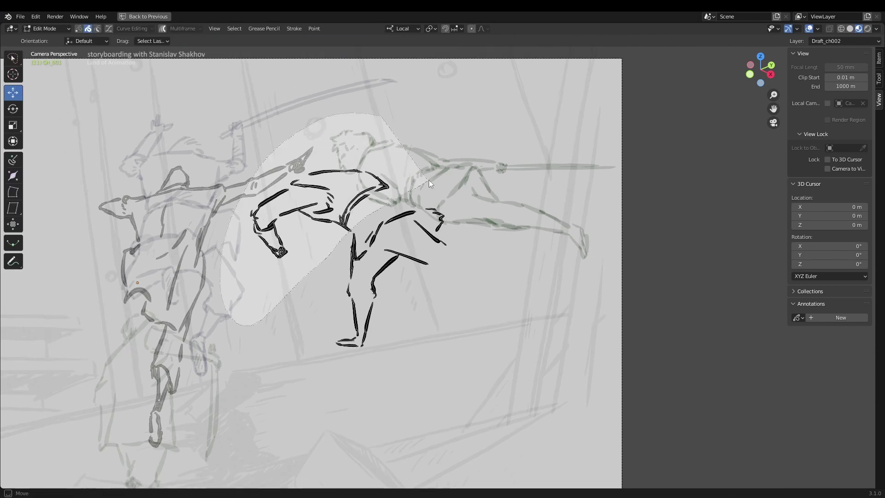
key(s)
key(Tab)
Thicken the foot line and add ink dots beside the foot
mouse_move(380, 320)
mouse_down()
mouse_move(364, 346)
mouse_move(343, 350)
mouse_up()
click(393, 325)
click(378, 329)
scroll(459, 221, down, 1)
Ink the hand, fingers and lower forearm contour
drag(441, 247, 456, 240)
drag(454, 240, 458, 261)
mouse_move(454, 244)
mouse_down()
mouse_move(494, 234)
mouse_move(509, 262)
mouse_up()
mouse_move(488, 246)
mouse_down()
mouse_move(473, 249)
mouse_move(486, 235)
mouse_up()
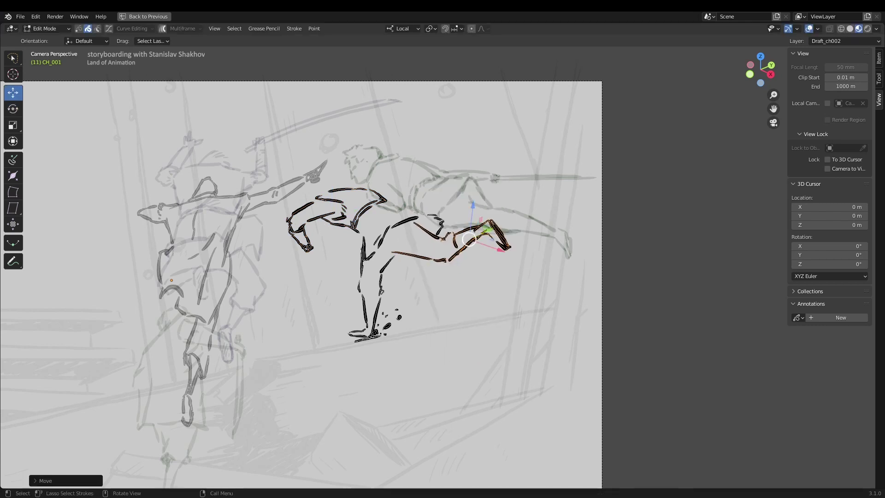
scroll(401, 172, down, 2)
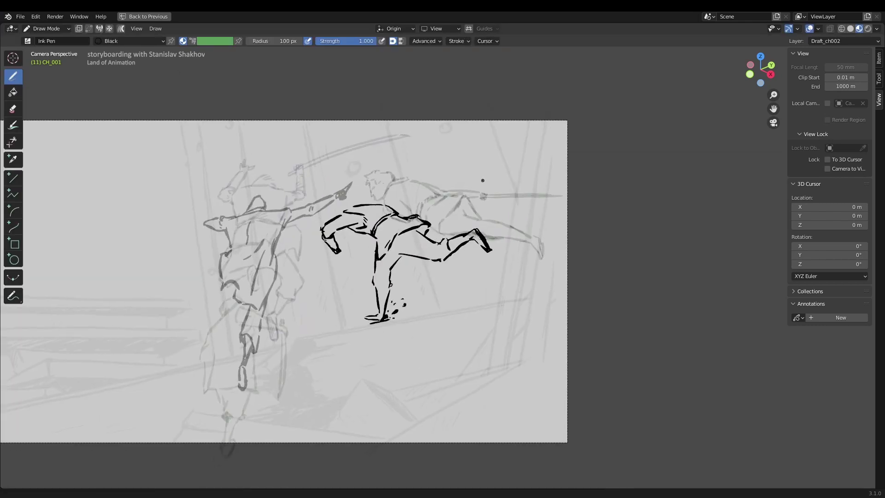
scroll(415, 173, up, 2)
Redraw the misplaced shoulder stroke and add small marks at the raised knee
key(ctrl+z)
drag(301, 209, 330, 195)
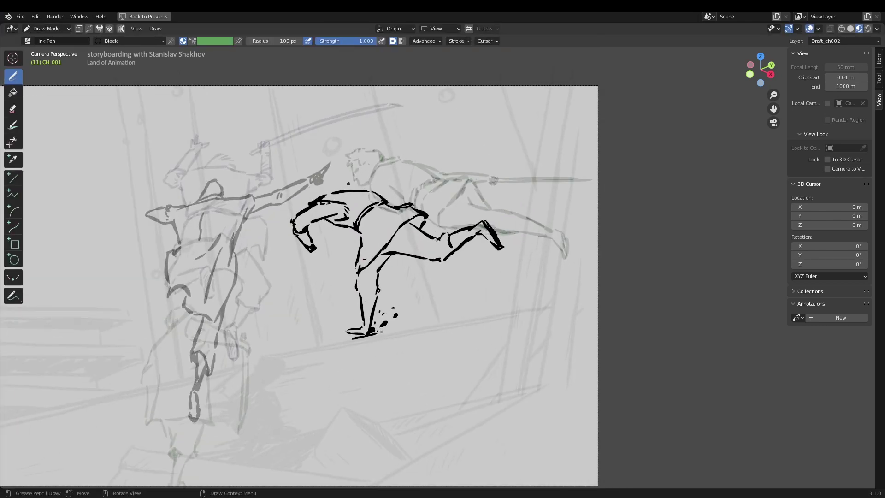
scroll(417, 258, up, 2)
drag(458, 236, 443, 259)
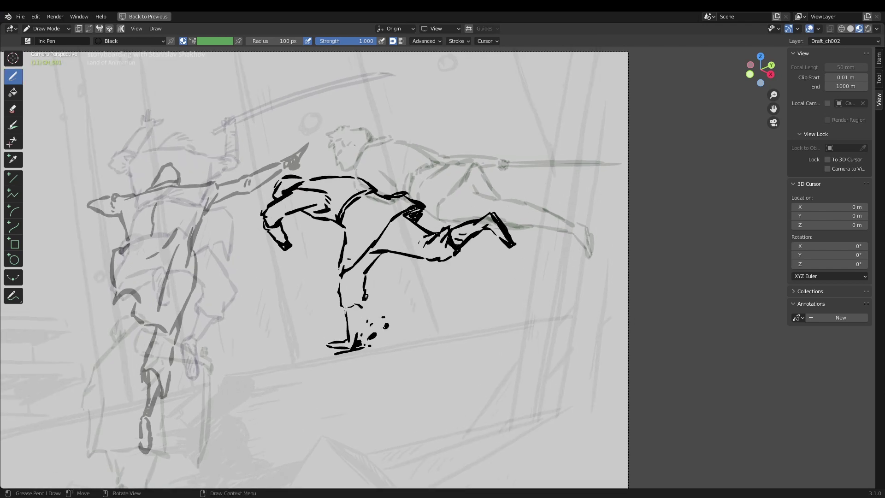
scroll(392, 248, down, 1)
scroll(507, 263, up, 2)
Draw the long straight spear extending horizontally from the hand
mouse_move(459, 262)
mouse_down()
mouse_move(523, 277)
mouse_move(698, 270)
mouse_up()
key(ctrl+z)
key(ctrl+z)
key(ctrl+z)
drag(525, 276, 701, 270)
key(ctrl+z)
scroll(617, 293, down, 2)
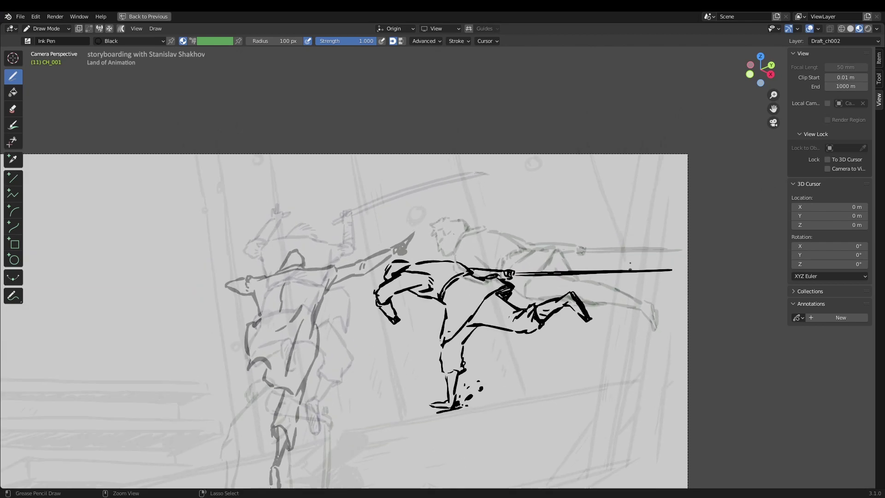
Select the spear stroke in Edit Mode and rotate it to match the arm
key(Tab)
click(645, 276)
key(r)
key(shift+space)
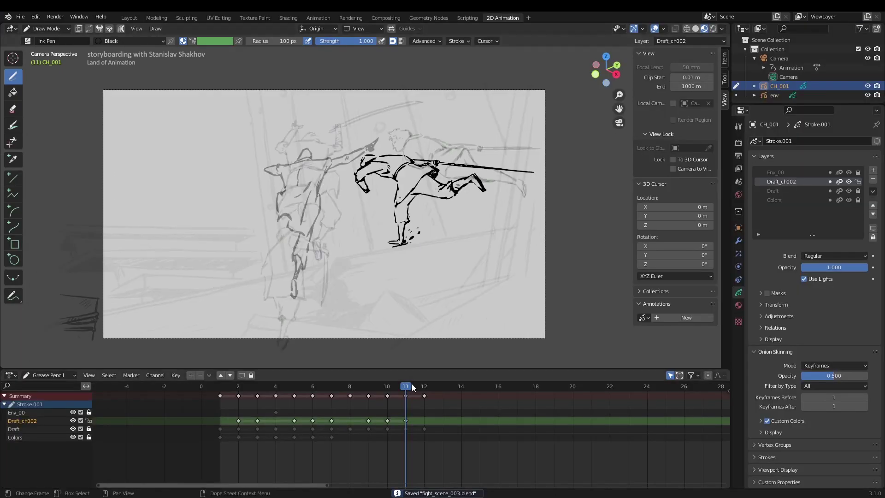
Return to the Ink Pen, go to frame 12 and maximize the viewport
right_click(443, 181)
key(Tab)
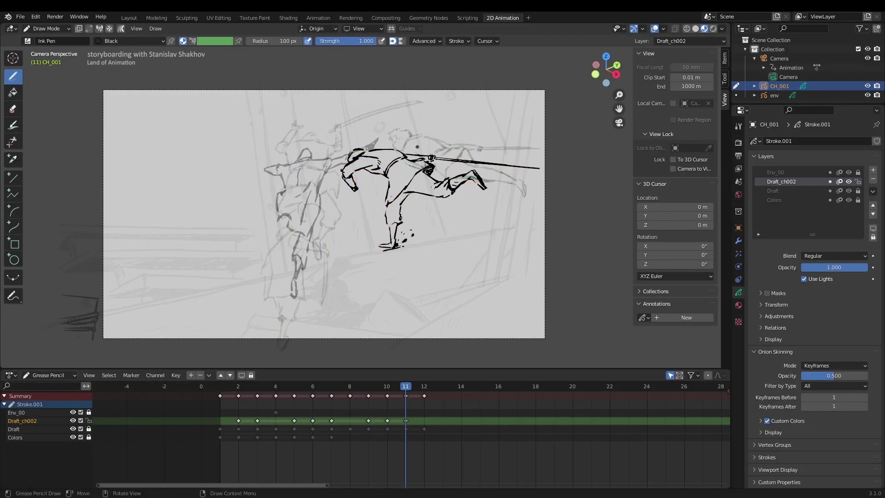
key(Right)
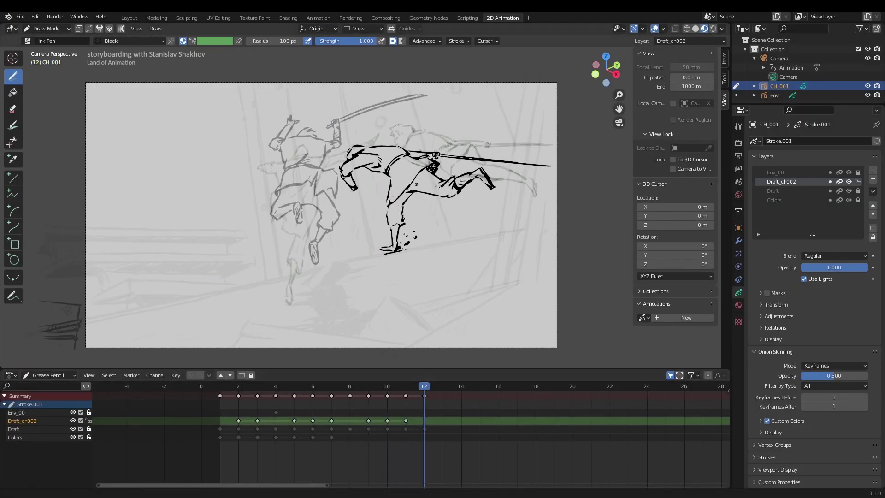
key(ctrl+space)
scroll(442, 258, up, 3)
Ink the falling fighter's head outline and the line beside it
mouse_move(309, 233)
mouse_down()
mouse_move(315, 199)
mouse_move(321, 225)
mouse_up()
mouse_move(289, 213)
mouse_down()
mouse_move(283, 231)
mouse_move(330, 236)
mouse_up()
mouse_move(325, 217)
mouse_down()
mouse_move(332, 231)
mouse_move(307, 240)
mouse_move(329, 212)
mouse_up()
scroll(328, 202, up, 2)
mouse_move(338, 208)
mouse_down()
mouse_move(363, 202)
mouse_move(360, 245)
mouse_up()
Redraw the raised sword as a single stroke and the neck with solid lines
drag(298, 269, 304, 288)
key(ctrl+z)
mouse_move(248, 350)
mouse_down()
mouse_move(335, 263)
mouse_move(326, 271)
mouse_up()
key(Tab)
key(Tab)
drag(297, 260, 307, 282)
scroll(370, 198, down, 2)
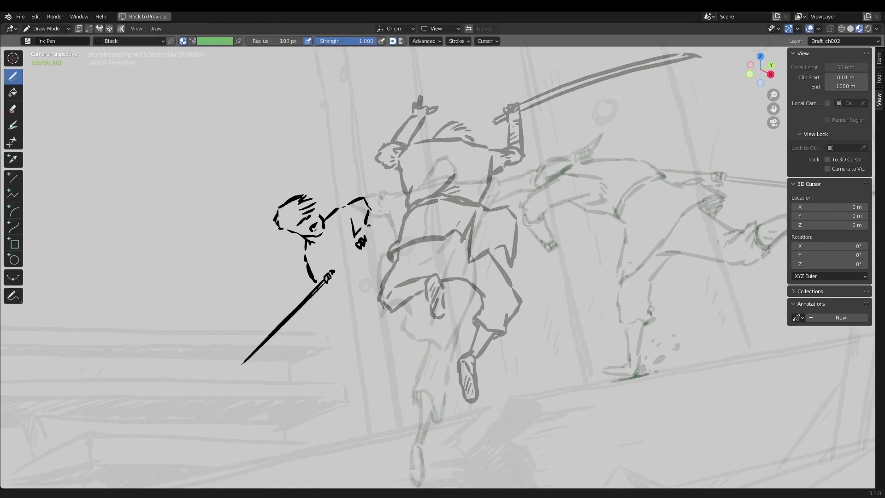
scroll(370, 198, down, 2)
Move the head strokes down-left in Edit Mode, then return to Draw mode
key(Tab)
key(g)
click(311, 264)
key(ctrl+Tab)
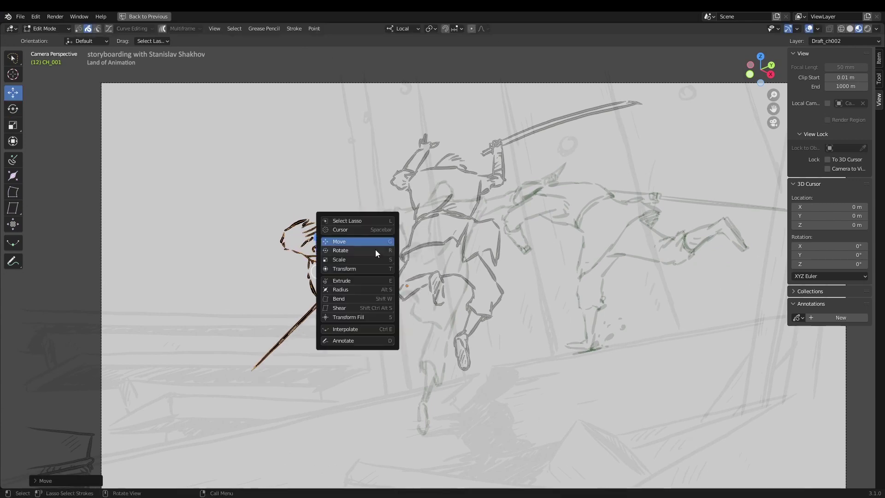
click(326, 251)
Ink the fighter's curved back down toward the ground splash
mouse_move(394, 257)
mouse_down()
mouse_move(386, 297)
mouse_move(451, 337)
mouse_up()
mouse_move(421, 298)
mouse_down()
mouse_move(466, 336)
mouse_move(506, 353)
mouse_move(537, 320)
mouse_move(546, 355)
mouse_move(493, 367)
mouse_up()
key(ctrl+z)
key(ctrl+z)
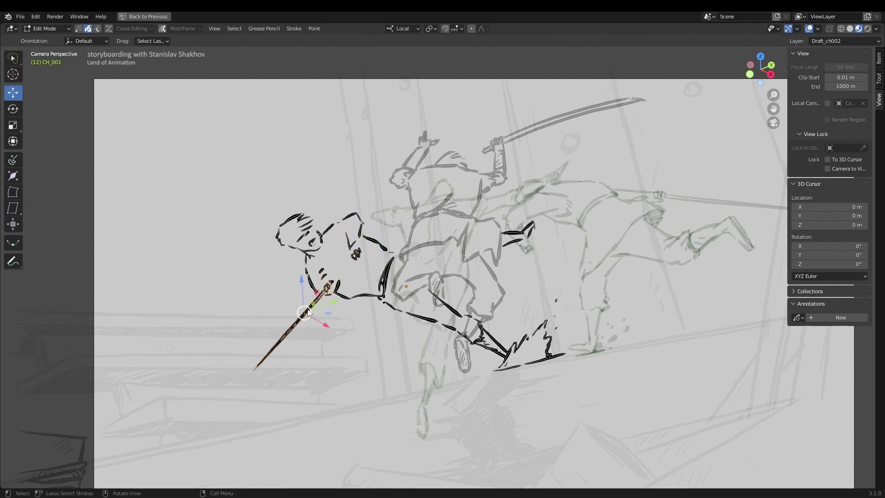
drag(378, 293, 365, 295)
scroll(331, 230, down, 2)
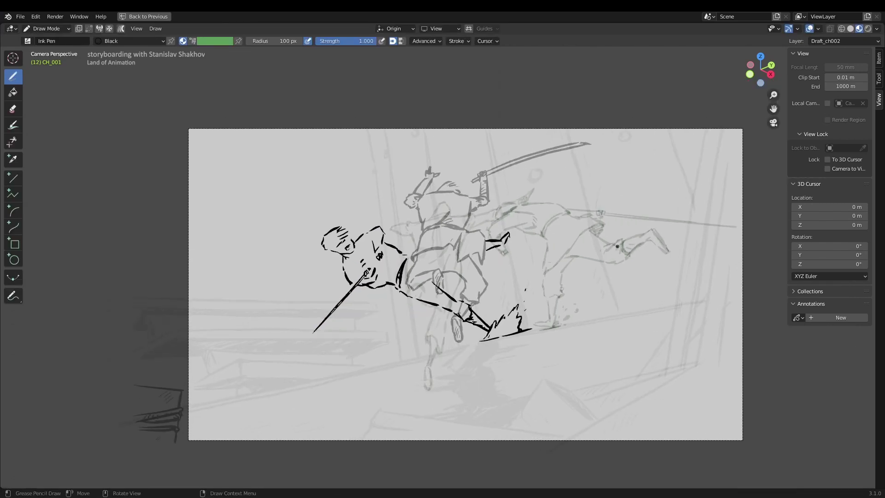
scroll(315, 170, up, 5)
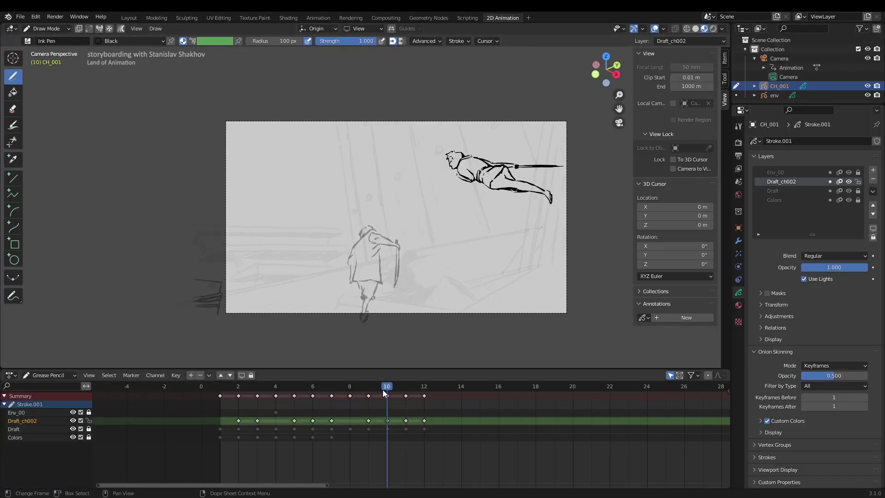
Save fight_scene_003.blend, then ink the swordsman's head arc with hatching beneath it
click(382, 193)
key(ctrl+s)
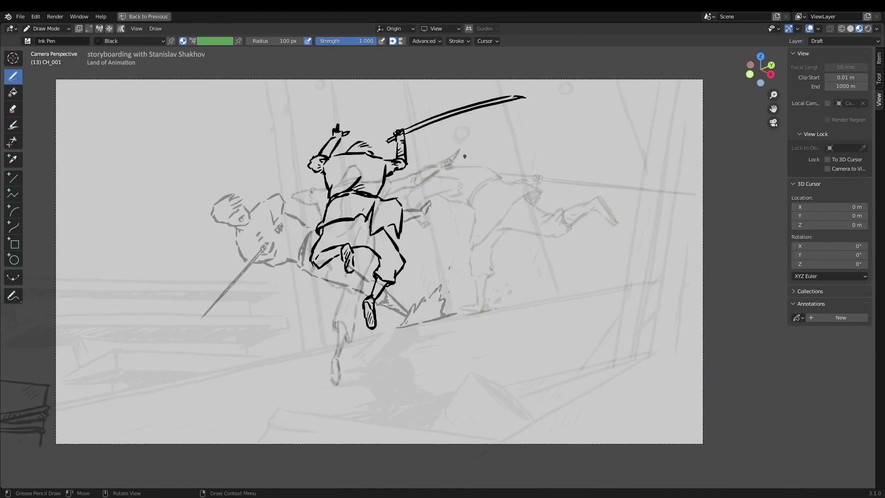
mouse_move(401, 200)
mouse_down()
mouse_move(464, 185)
mouse_move(428, 279)
mouse_up()
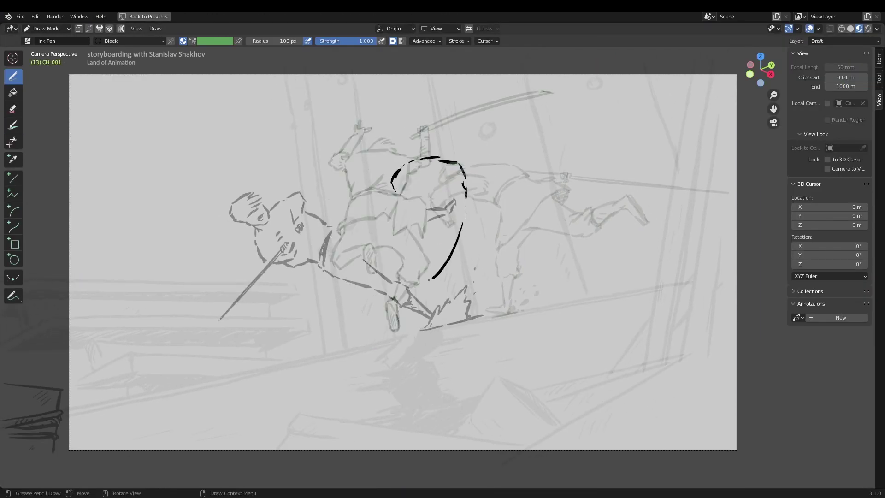
drag(437, 191, 407, 206)
drag(440, 196, 409, 208)
mouse_move(408, 210)
mouse_down()
mouse_move(432, 214)
mouse_move(416, 290)
mouse_up()
Ink the collar, chest and lower body, then move those strokes up
ctrl+drag(462, 224, 431, 278)
drag(417, 288, 489, 260)
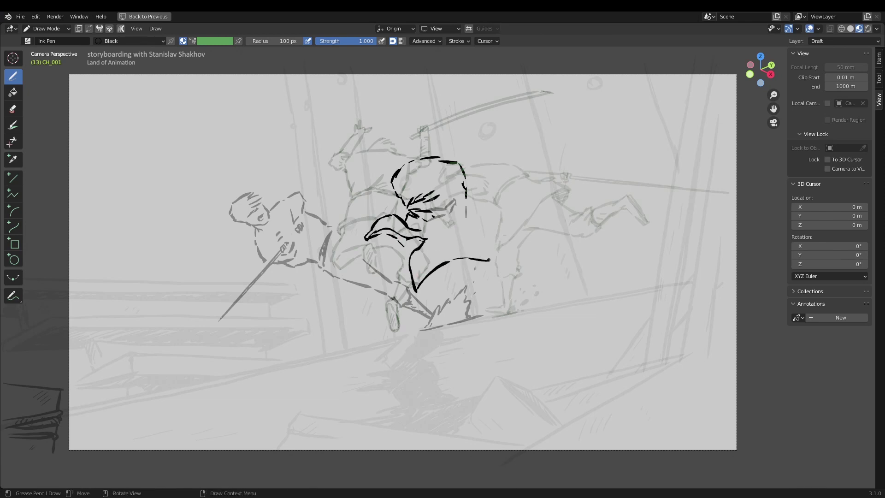
key(Tab)
key(g)
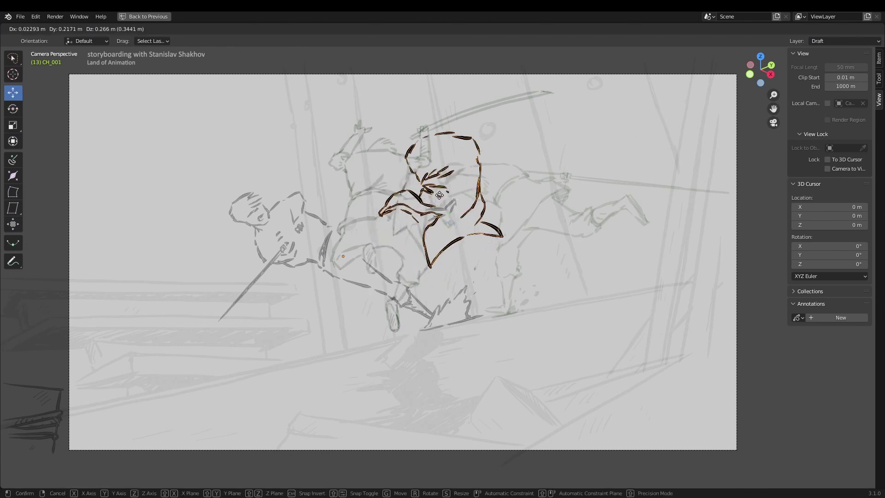
click(391, 254)
key(Tab)
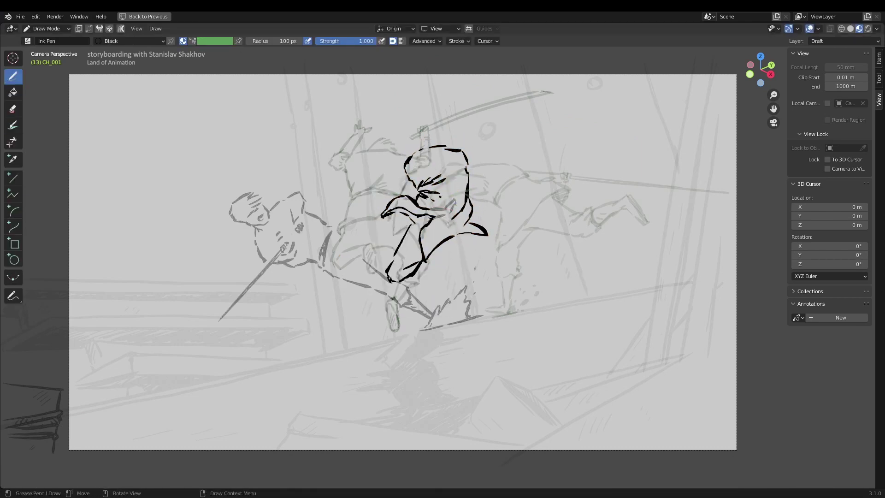
Ink the lower leg, chest stroke, two long sword lines and the head top
drag(390, 312, 376, 318)
drag(381, 303, 374, 320)
drag(421, 253, 414, 280)
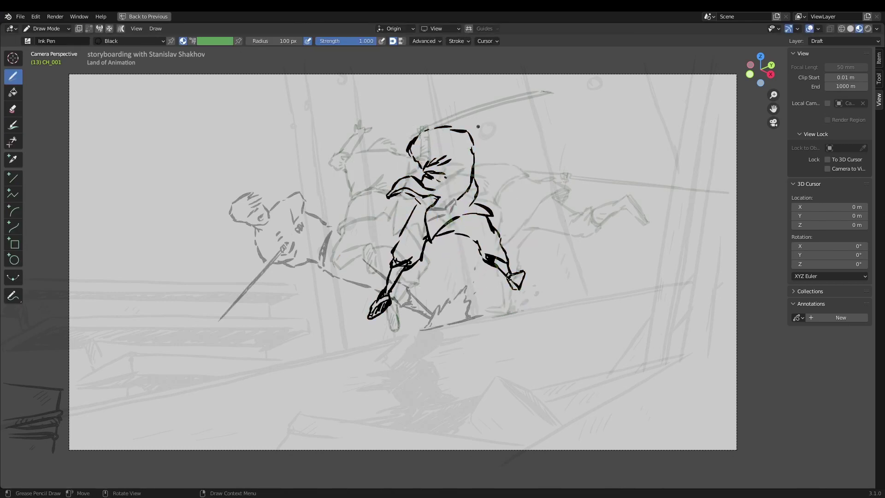
drag(484, 107, 471, 175)
drag(510, 108, 482, 167)
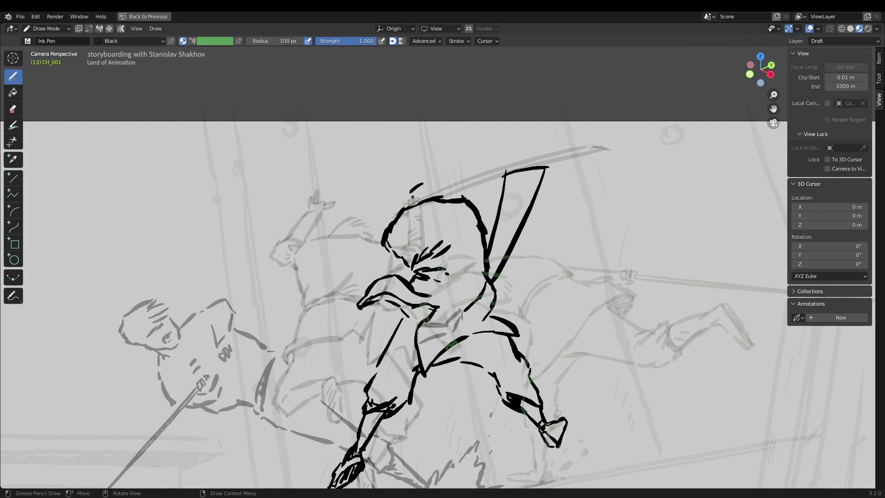
mouse_move(412, 196)
mouse_down()
mouse_move(431, 175)
mouse_move(465, 194)
mouse_up()
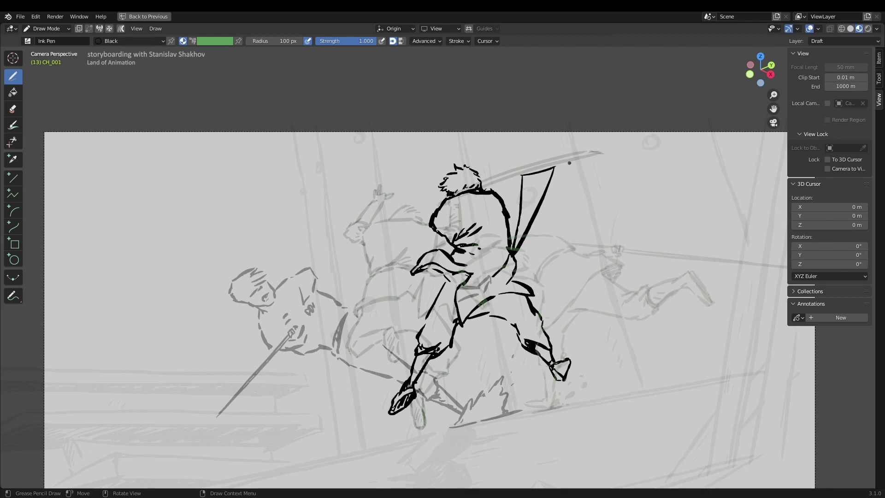
Save, ink the shoulder, arm and hatching, join the sword lines, restore the layout
key(ctrl+s)
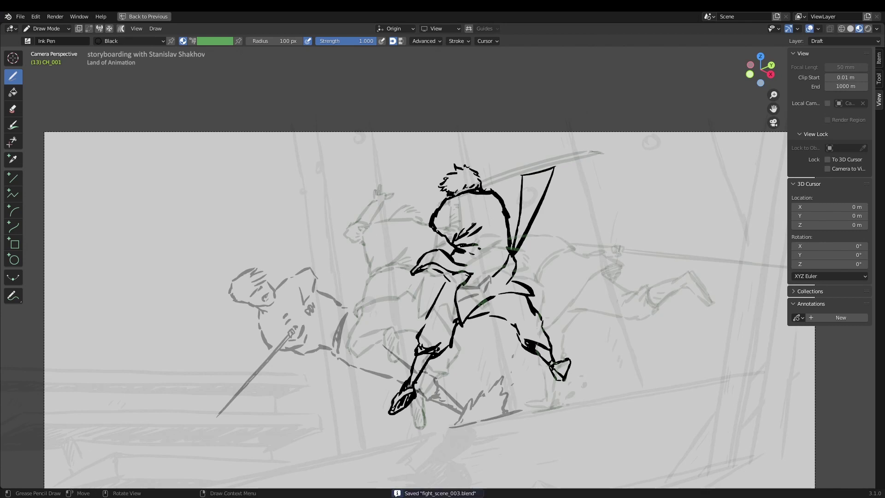
mouse_move(436, 268)
mouse_down()
mouse_move(414, 284)
mouse_move(412, 277)
mouse_move(435, 295)
mouse_up()
drag(450, 273, 433, 303)
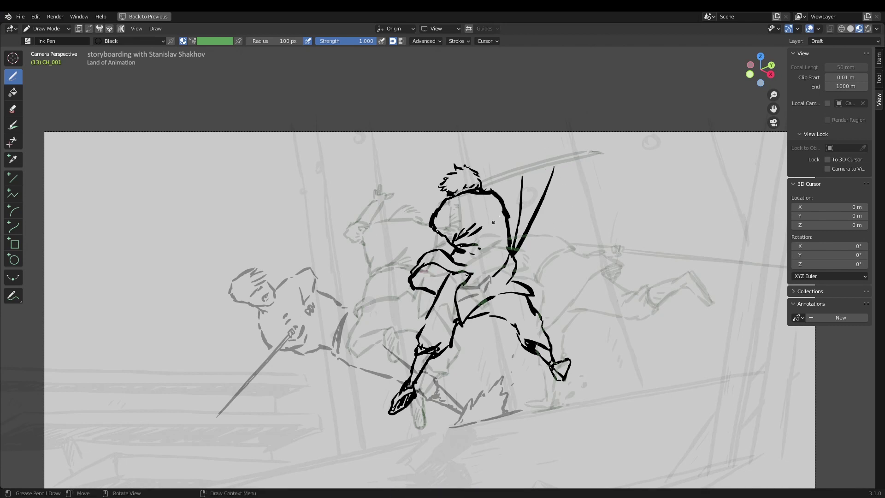
drag(417, 267, 435, 292)
drag(522, 176, 559, 164)
scroll(588, 316, down, 3)
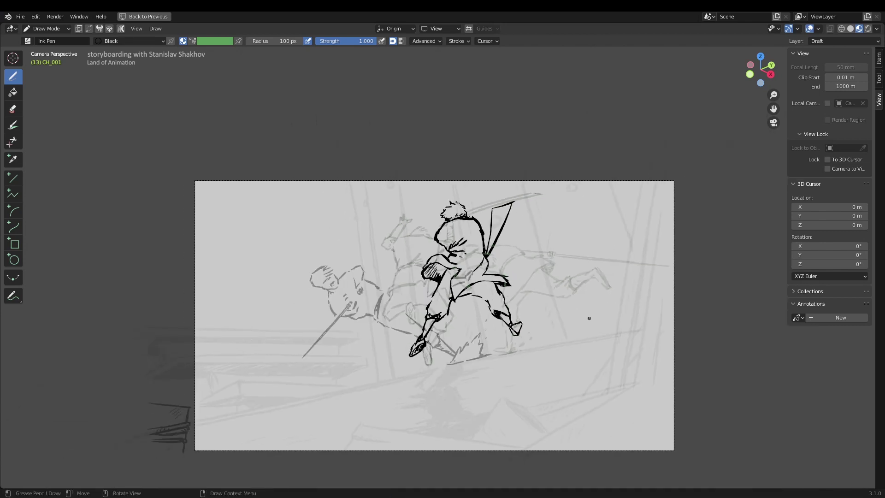
key(ctrl+space)
Make Draft_ch002 active, enlarge the viewport and add first ink marks on the opponent
click(18, 420)
key(ctrl+space)
scroll(323, 277, up, 3)
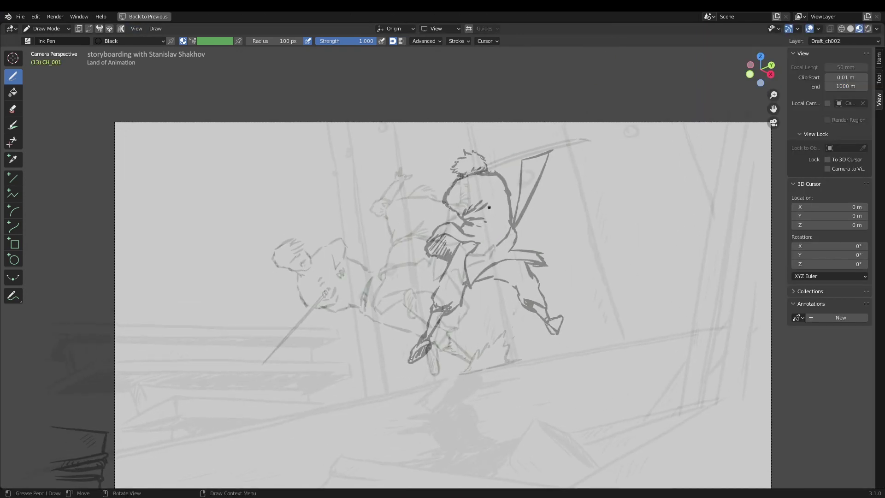
scroll(323, 276, up, 2)
drag(309, 271, 300, 294)
mouse_move(316, 268)
mouse_down()
mouse_move(349, 273)
mouse_move(348, 184)
mouse_move(364, 104)
mouse_move(358, 190)
mouse_up()
scroll(351, 244, up, 1)
scroll(347, 191, up, 1)
scroll(349, 184, down, 3)
scroll(350, 185, up, 2)
key(Home)
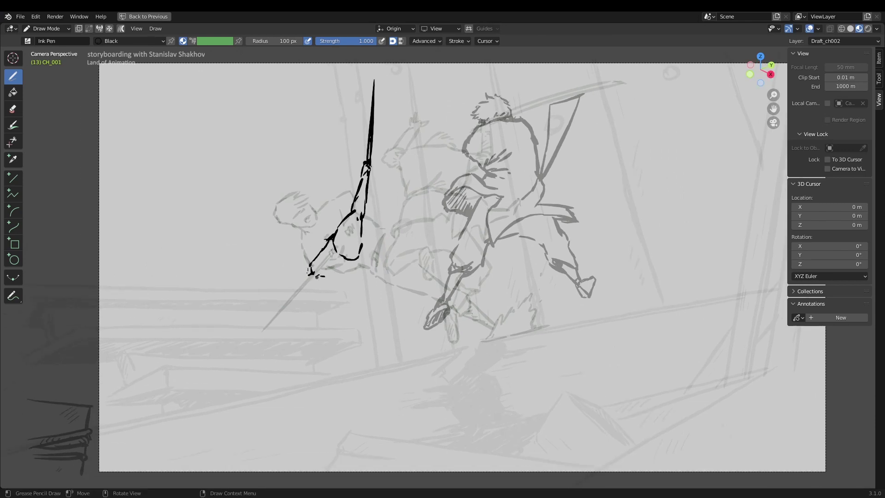
Extend the opponent's arm and leg, then shrink and shift those strokes left
mouse_move(394, 238)
mouse_down()
mouse_move(391, 281)
mouse_move(414, 235)
mouse_up()
drag(391, 278, 435, 298)
scroll(428, 295, down, 1)
key(Tab)
drag(411, 204, 396, 216)
key(Tab)
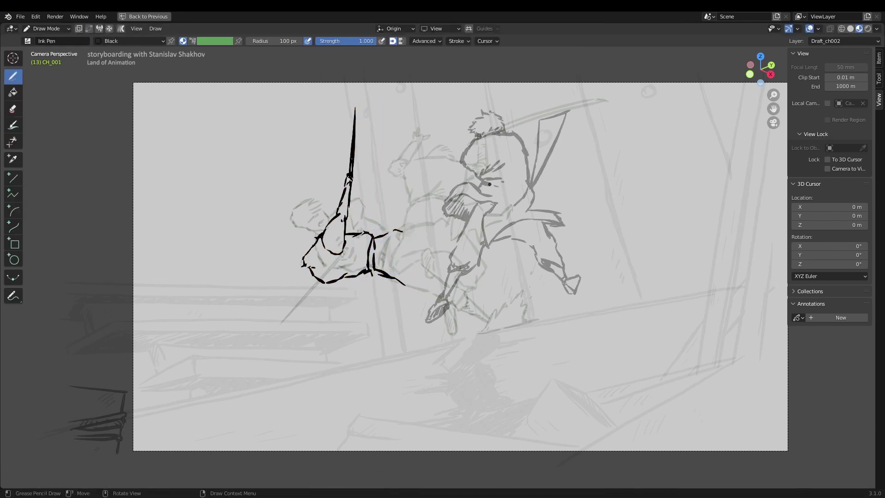
Ink the opponent's leg lines and folds, then rotate the body strokes upward
drag(422, 289, 445, 302)
mouse_move(419, 262)
mouse_down()
mouse_move(451, 286)
mouse_move(461, 234)
mouse_up()
mouse_move(413, 230)
mouse_down()
mouse_move(462, 222)
mouse_move(385, 277)
mouse_up()
drag(392, 276, 417, 298)
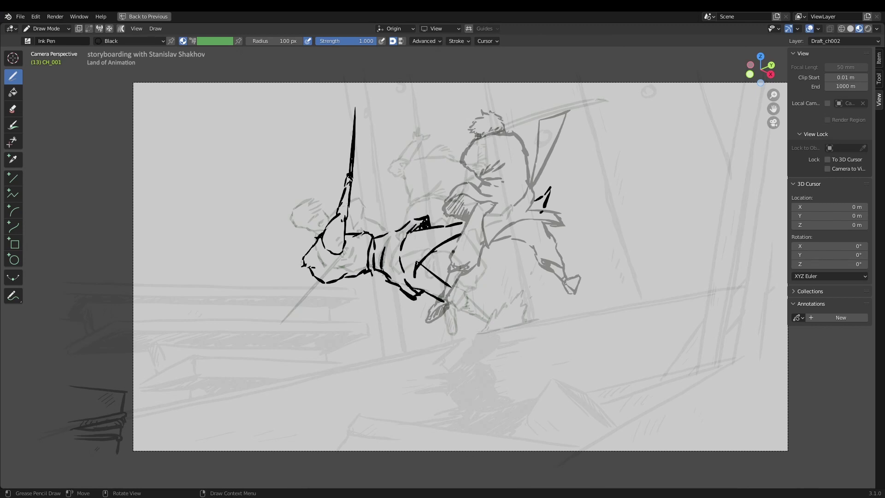
key(Tab)
key(Tab)
mouse_move(462, 272)
mouse_down()
mouse_move(482, 324)
mouse_move(523, 318)
mouse_up()
scroll(362, 166, up, 2)
Ink the opponent's jaw, chin, back of head, spiky hair and neck
drag(328, 288, 356, 308)
mouse_move(346, 274)
mouse_down()
mouse_move(357, 303)
mouse_move(364, 290)
mouse_up()
mouse_move(317, 220)
mouse_down()
mouse_move(283, 208)
mouse_move(256, 236)
mouse_up()
drag(257, 230, 283, 253)
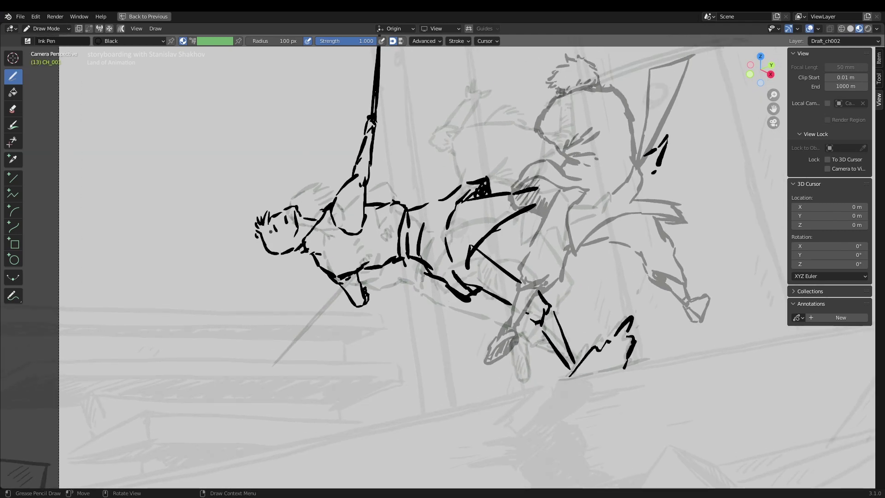
scroll(461, 276, down, 3)
key(ctrl+space)
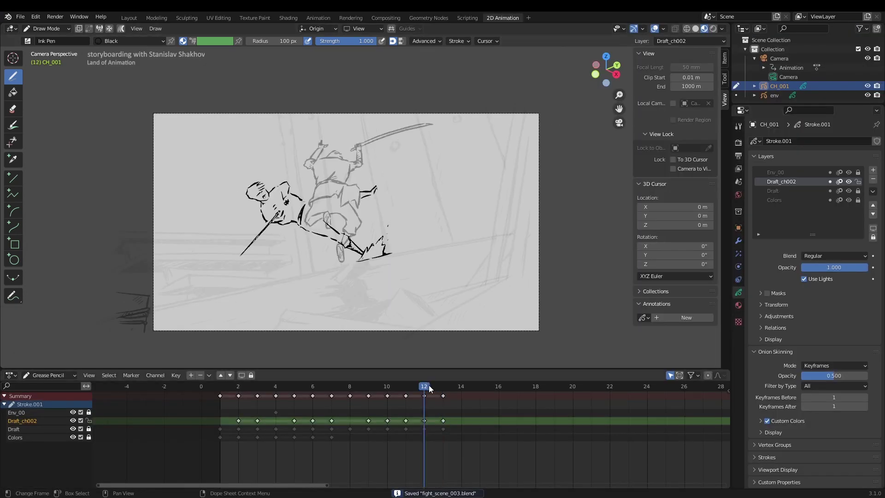
Slightly rotate and rescale the selected strokes in Edit Mode
key(Tab)
key(r)
click(325, 173)
right_click(306, 162)
click(322, 184)
key(Tab)
key(Tab)
key(s)
key(Escape)
key(Tab)
key(Tab)
key(s)
click(297, 201)
key(Tab)
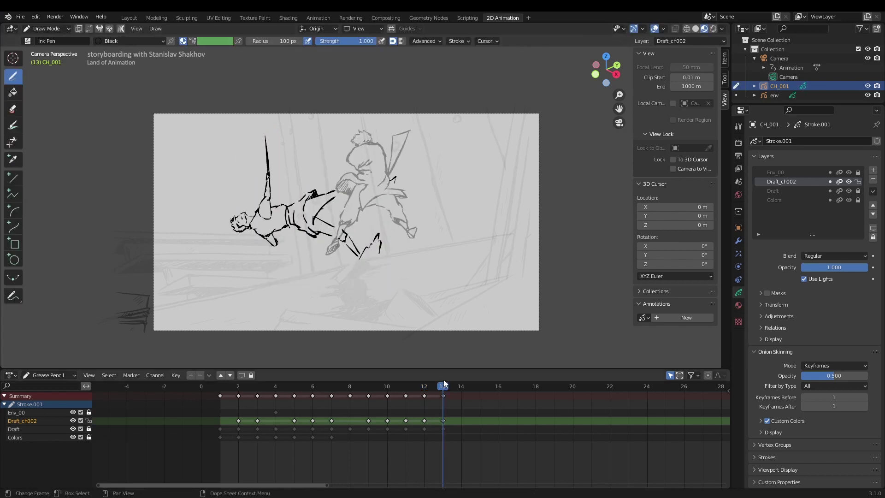
Add a new Grease Pencil layer above Draft_ch002 and name it FX
click(873, 170)
click(871, 203)
double_click(778, 171)
text(FX)
key(Return)
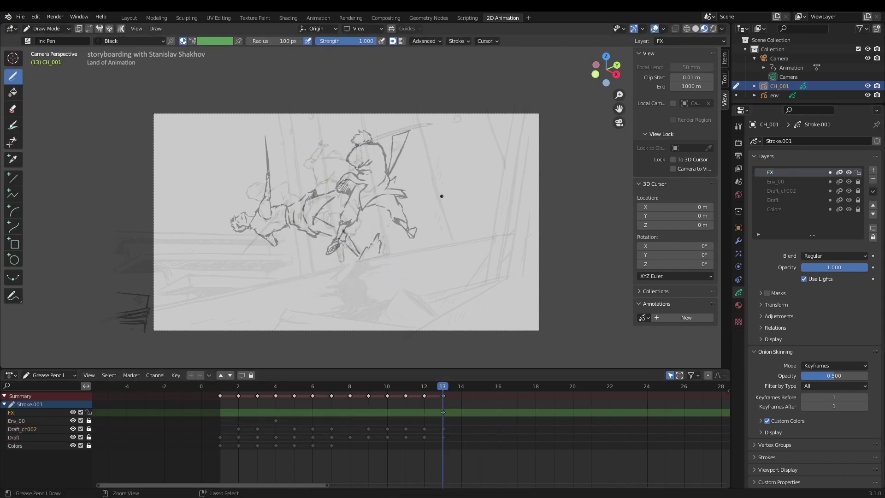
key(ctrl+space)
Ink slash marks and splatter around the sword clash on frame 13
mouse_move(361, 191)
mouse_down()
mouse_move(369, 201)
mouse_move(403, 110)
mouse_up()
drag(379, 190, 411, 99)
drag(389, 220, 400, 208)
drag(497, 203, 523, 193)
drag(527, 198, 559, 193)
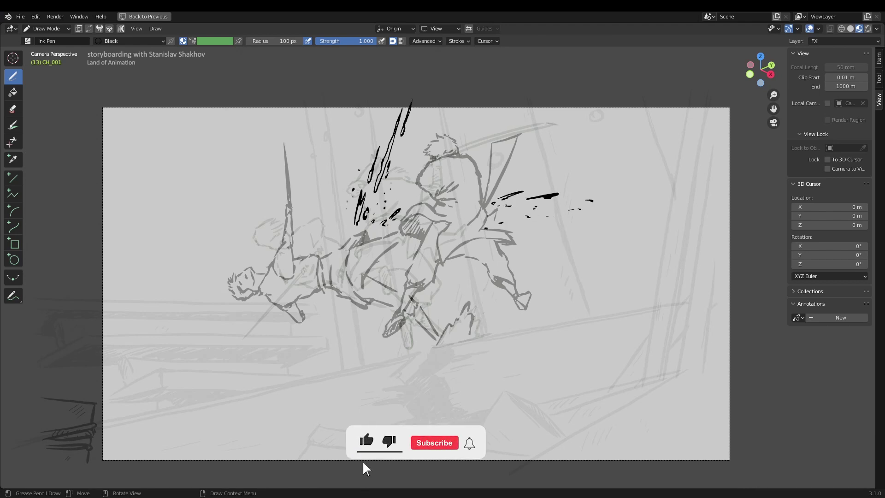
Add splatter streaks left and lower-left of the clash, with a dropped ink dot
drag(303, 206, 338, 225)
drag(261, 194, 279, 204)
drag(240, 155, 262, 177)
drag(196, 183, 271, 216)
drag(263, 305, 242, 336)
drag(261, 316, 266, 325)
click(224, 346)
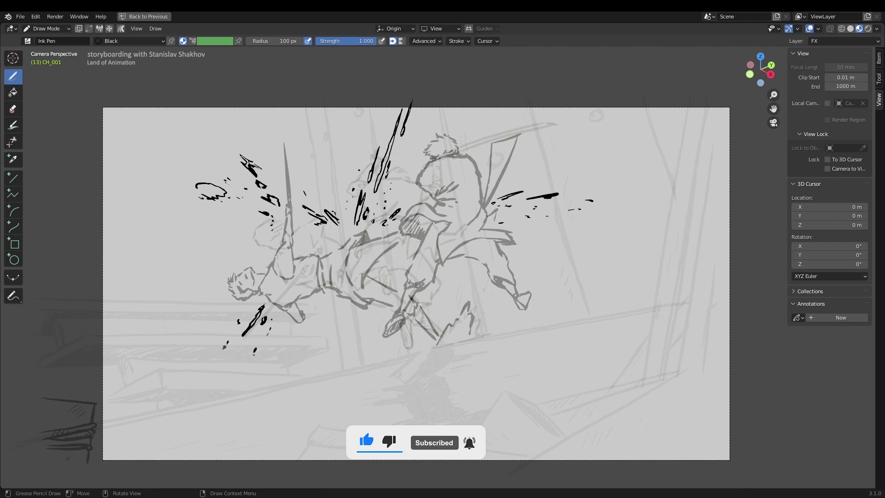
drag(330, 211, 340, 226)
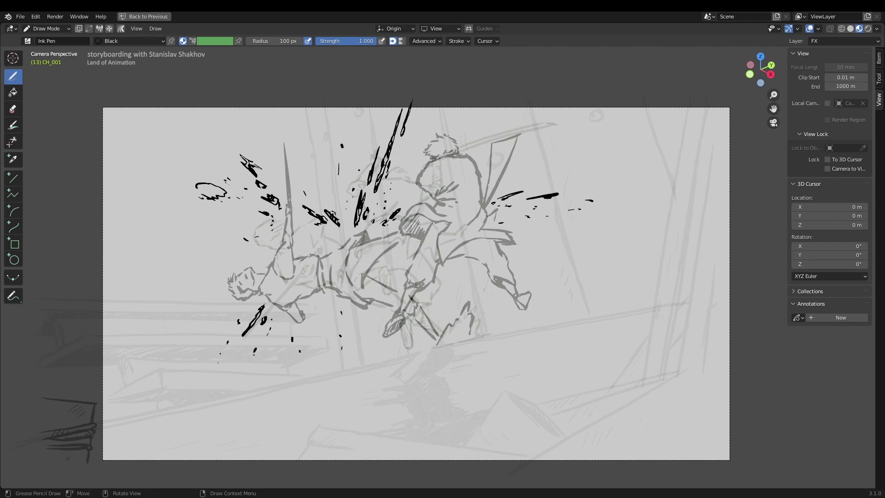
Review earlier frames in the full layout, then return to frame 13
key(ctrl+space)
mouse_move(440, 386)
mouse_down()
mouse_move(394, 388)
mouse_move(405, 396)
mouse_up()
key(Right)
key(Right)
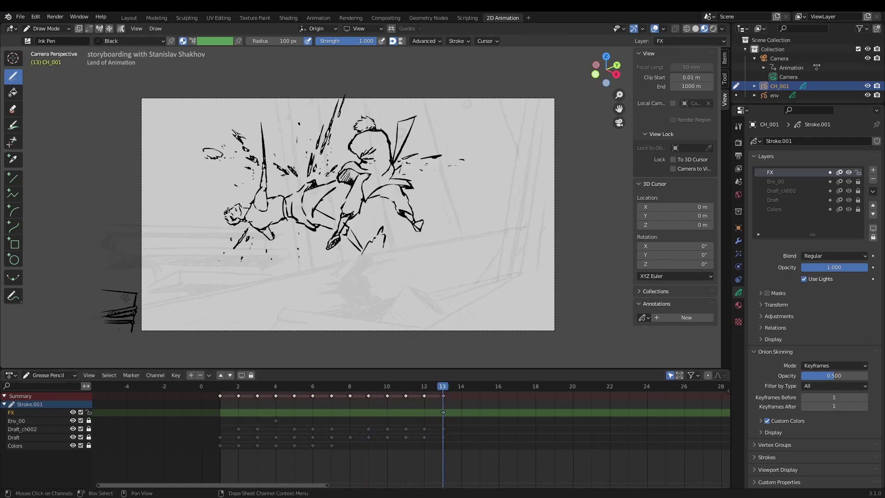
Make the Draft layer active on frame 14 with the drawing area maximized
click(424, 428)
key(Right)
key(ctrl+space)
scroll(513, 210, up, 3)
Ink the swordsman's arm, body outline and leg down to the foot
drag(392, 205, 413, 220)
drag(414, 190, 471, 224)
mouse_move(395, 208)
mouse_down()
mouse_move(406, 235)
mouse_move(379, 269)
mouse_up()
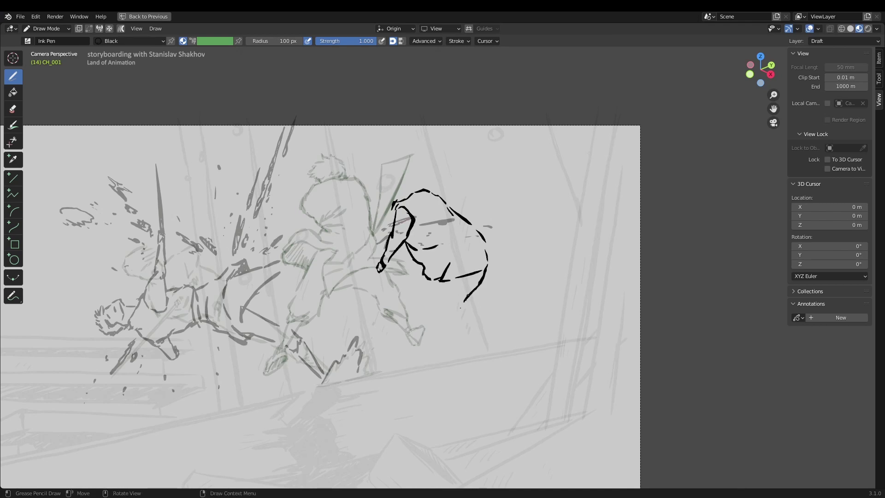
drag(479, 332, 489, 346)
drag(459, 337, 486, 349)
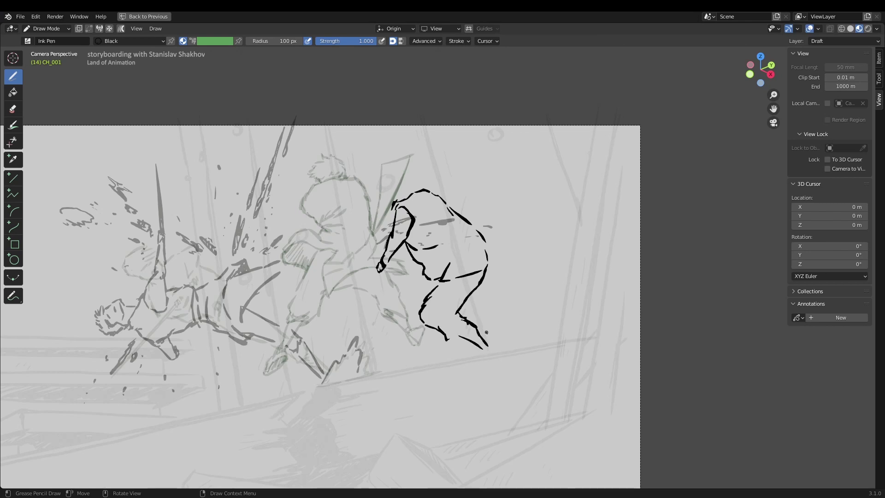
Move the inked figure up and to the right in Edit Mode
key(Tab)
key(g)
click(445, 266)
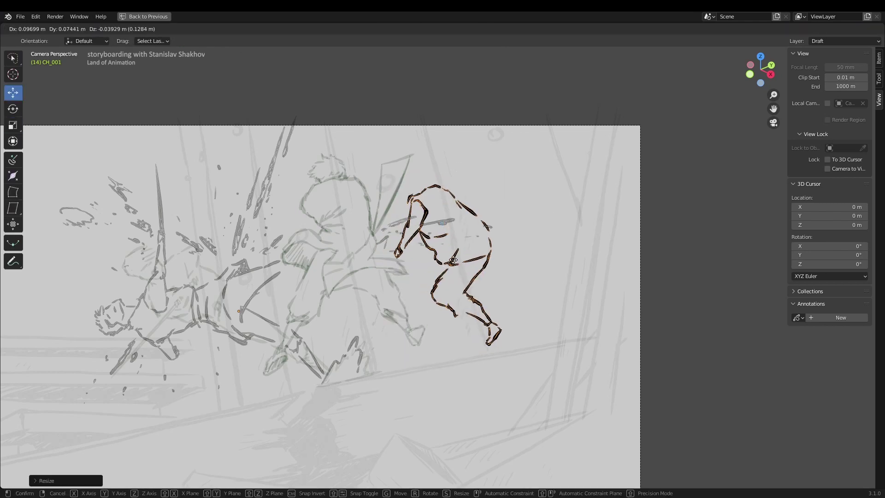
key(Tab)
Ink the cloth and legs below the hips, foot flicks and a ground line
mouse_move(431, 271)
mouse_down()
mouse_move(415, 299)
mouse_move(435, 350)
mouse_up()
mouse_move(424, 331)
mouse_down()
mouse_move(432, 355)
mouse_move(464, 342)
mouse_up()
drag(424, 364, 433, 357)
drag(381, 371, 420, 350)
mouse_move(384, 371)
mouse_down()
mouse_move(404, 355)
mouse_move(468, 356)
mouse_up()
drag(389, 372, 405, 370)
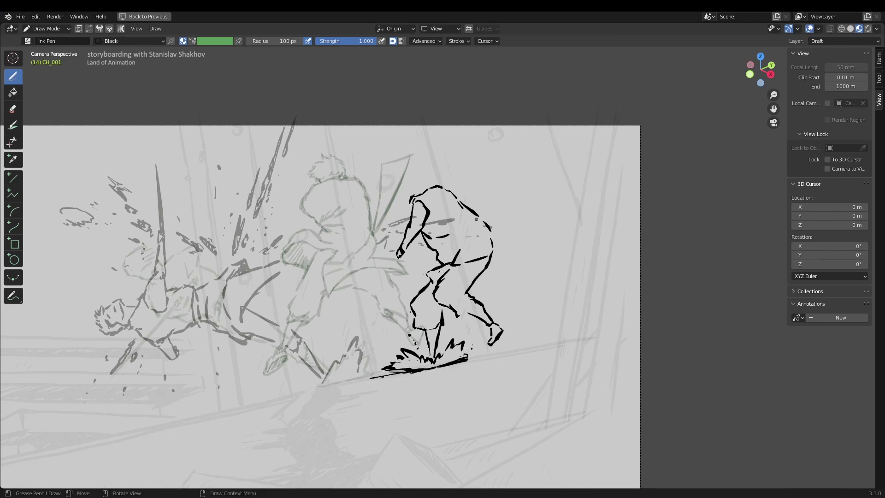
Redraw the back leg and back curve, removing stray lines, and ink the chest
drag(454, 323, 483, 308)
mouse_move(488, 327)
ctrl+mouse_down()
mouse_move(505, 344)
mouse_move(496, 353)
ctrl+mouse_up()
key(ctrl+z)
drag(492, 231, 457, 263)
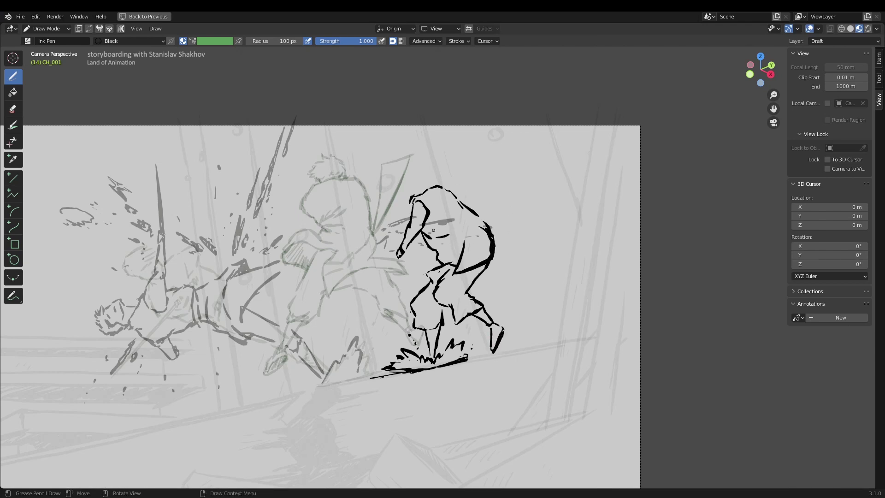
drag(420, 232, 431, 258)
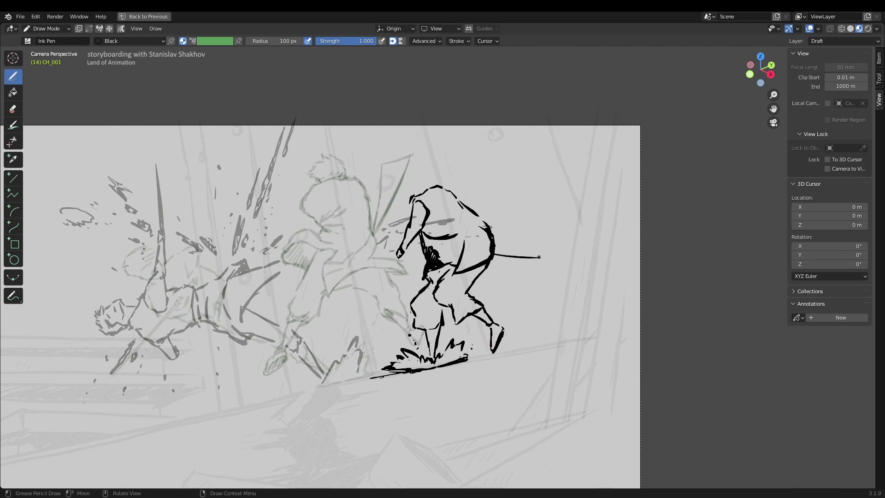
Outline the swordsman's head and ink the hair bun and hair strokes
scroll(539, 257, up, 1)
scroll(460, 221, up, 2)
scroll(460, 214, down, 1)
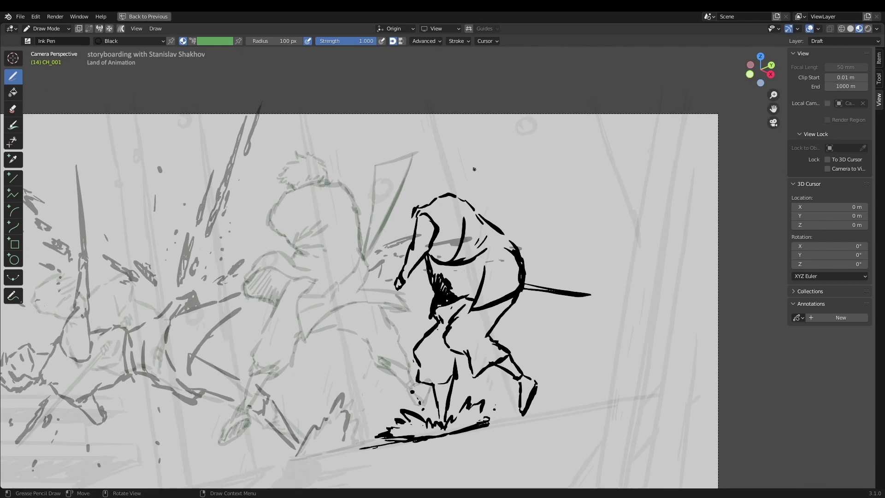
scroll(474, 169, down, 3)
scroll(474, 169, up, 4)
mouse_move(399, 196)
mouse_down()
mouse_move(428, 142)
mouse_move(443, 157)
mouse_move(468, 159)
mouse_up()
drag(398, 161, 407, 183)
mouse_move(413, 150)
mouse_down()
mouse_move(400, 189)
mouse_move(440, 175)
mouse_up()
scroll(438, 193, down, 3)
scroll(552, 345, up, 1)
scroll(552, 344, down, 2)
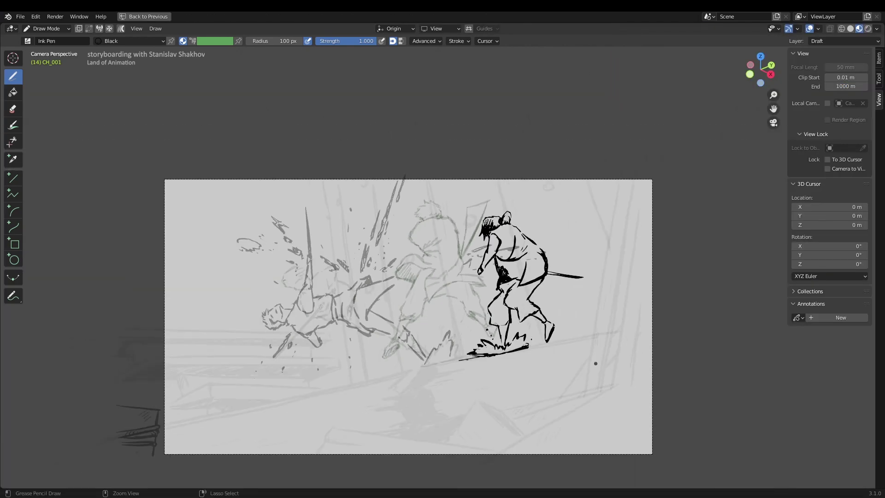
Save the file and move to frame 15 with the drawing area maximized
key(ctrl+space)
key(ctrl+s)
key(Right)
key(ctrl+space)
scroll(493, 238, up, 3)
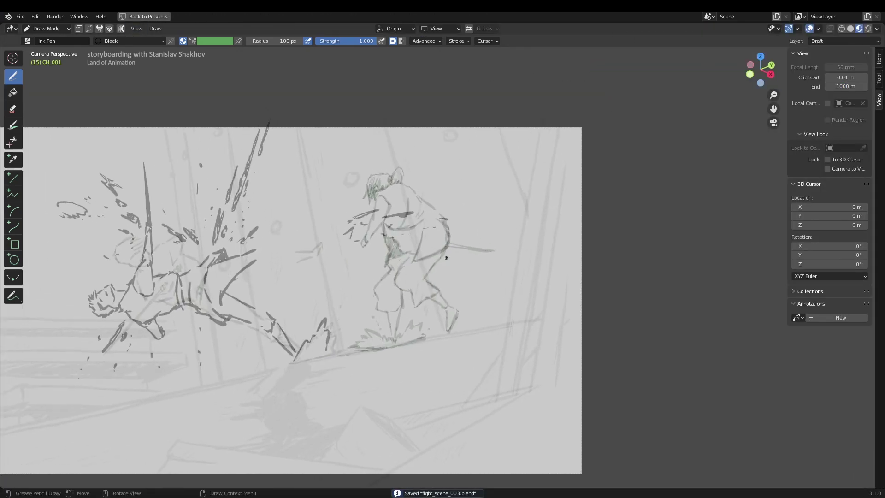
Ink the lunging swordsman's leg, foot and the ground line beneath
drag(432, 255, 436, 315)
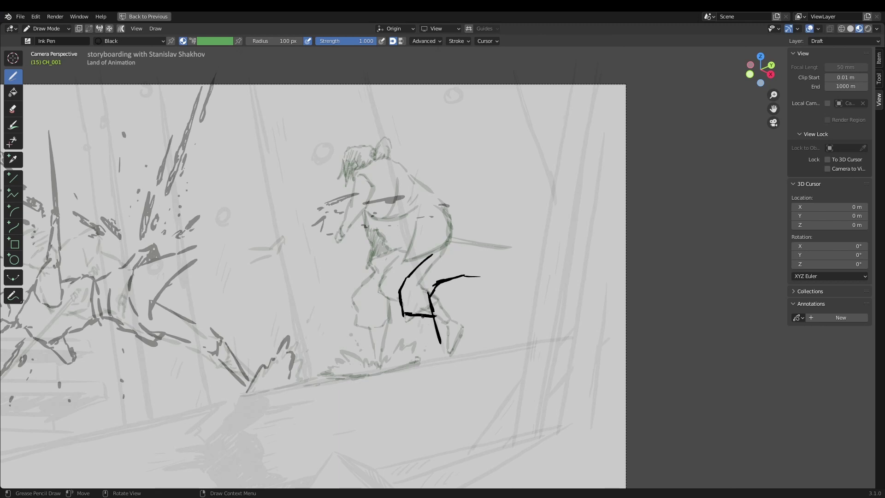
drag(429, 353, 470, 333)
drag(395, 366, 466, 354)
scroll(401, 216, down, 1)
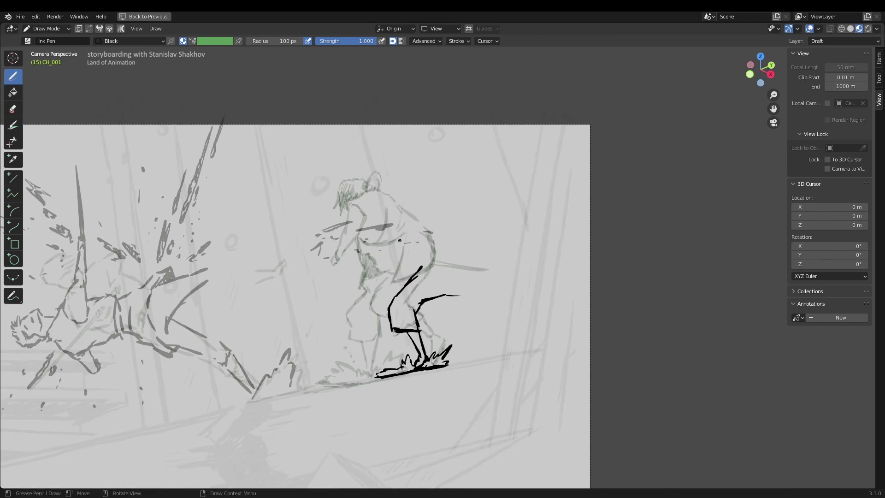
Ink the extended arm, back, fist and back leg, erasing part of the arm
drag(447, 294, 505, 286)
drag(479, 223, 526, 318)
mouse_move(503, 286)
mouse_down()
mouse_move(502, 322)
mouse_move(539, 343)
mouse_up()
drag(535, 349, 483, 356)
ctrl+drag(484, 287, 461, 294)
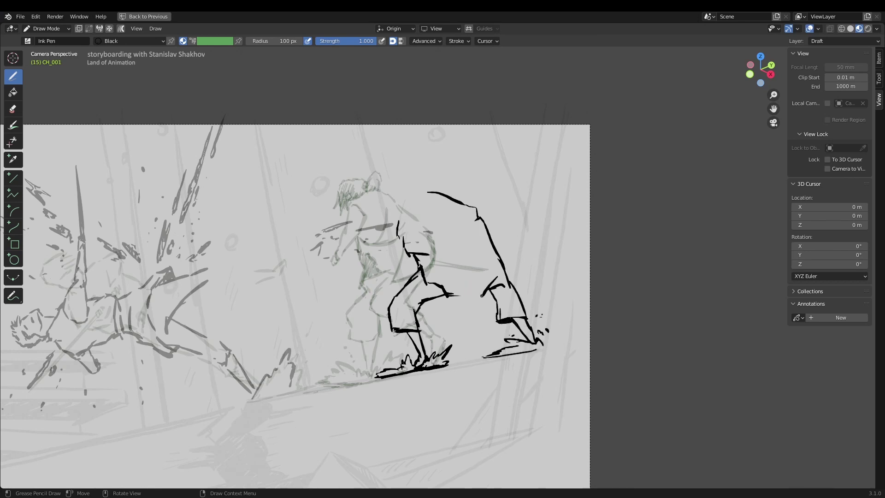
Ink the back, arms, shoulder, then the top of the head and face
drag(480, 217, 463, 230)
drag(417, 255, 438, 260)
drag(484, 244, 457, 267)
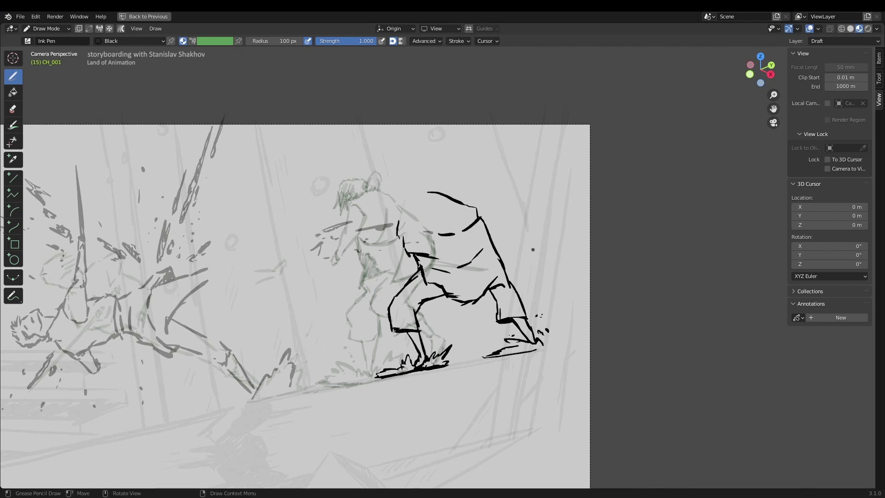
drag(419, 220, 389, 206)
drag(387, 207, 466, 203)
drag(395, 211, 393, 236)
drag(393, 236, 380, 244)
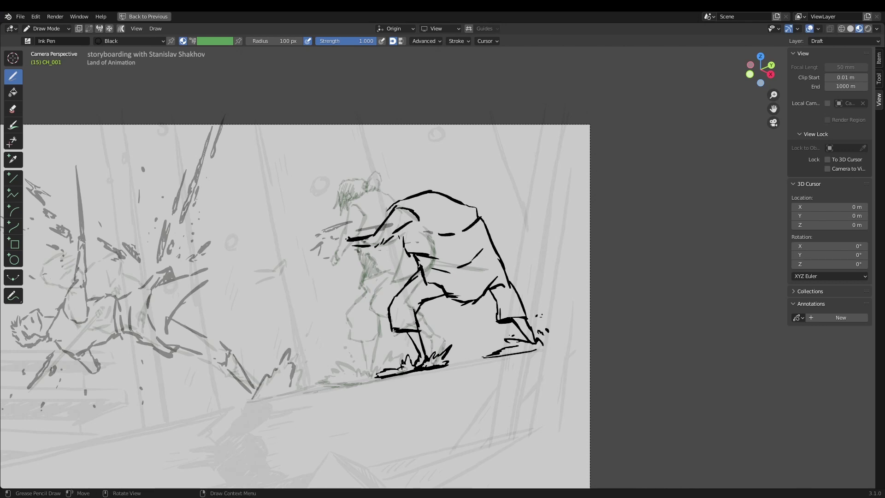
scroll(403, 158, up, 1)
drag(406, 177, 353, 193)
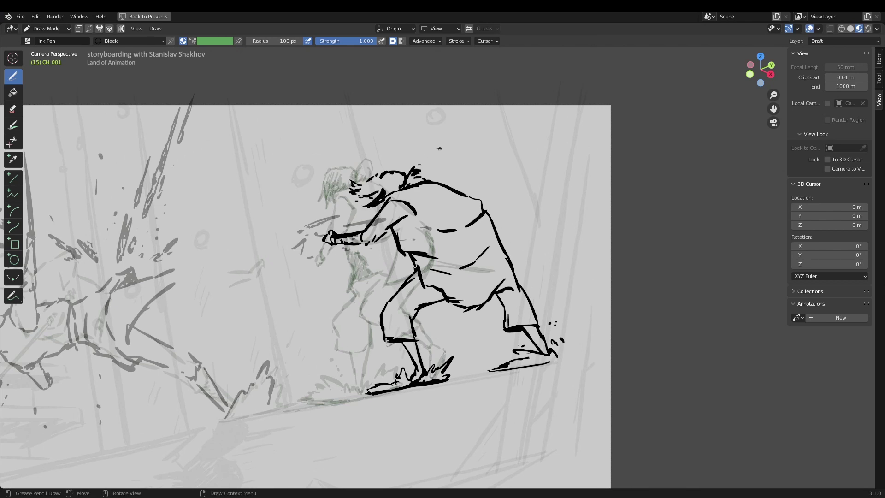
Select the strokes around the leg and undo a stray back stroke
key(Tab)
scroll(508, 323, down, 1)
drag(535, 287, 508, 336)
key(Tab)
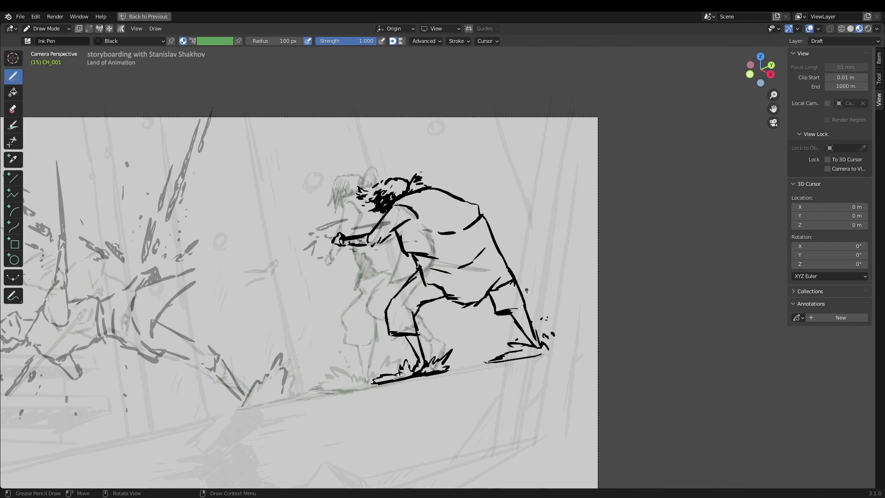
scroll(526, 290, down, 1)
drag(487, 246, 553, 247)
key(ctrl+z)
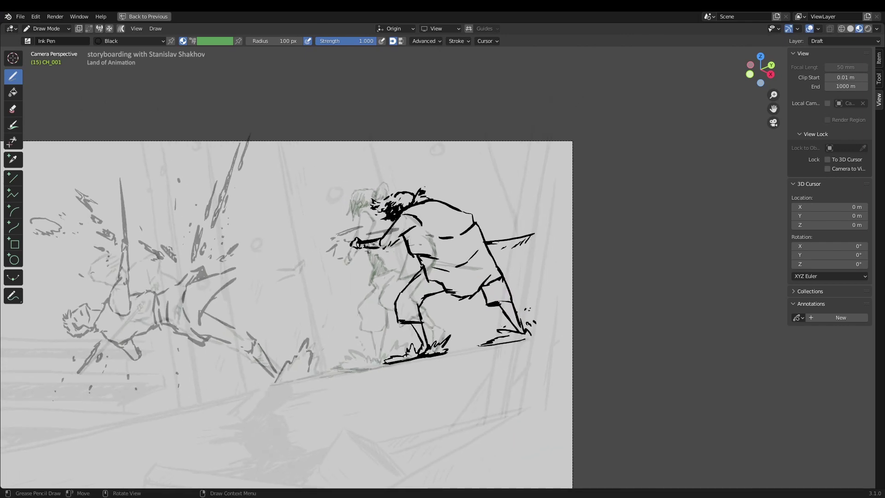
Compare the poses on frames 14 and 15 in the full layout
key(Tab)
right_click(464, 261)
key(Tab)
key(ctrl+space)
click(465, 390)
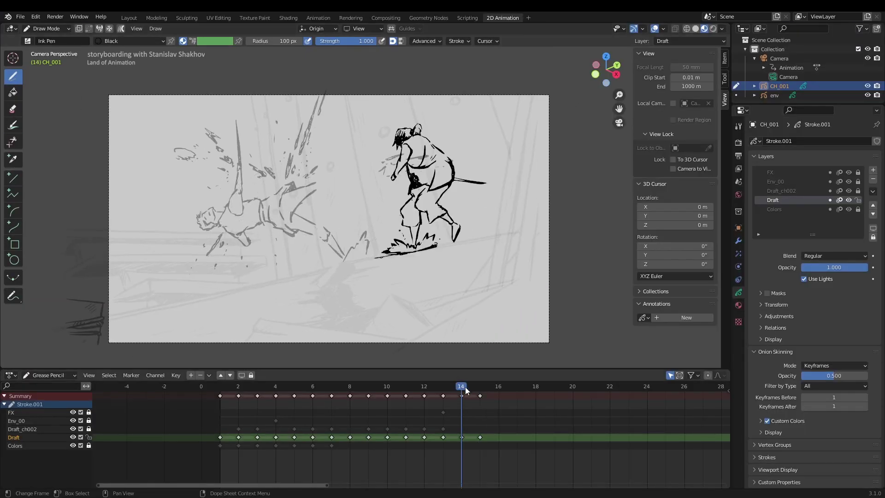
drag(465, 391, 480, 385)
scroll(428, 194, up, 5)
Refine the back contour on frame 15 and save fight_scene_003.blend
key(ctrl+space)
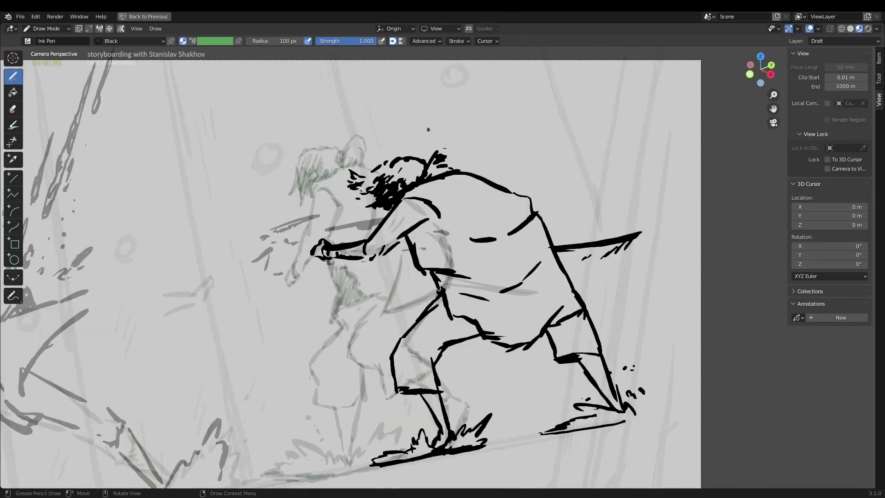
ctrl+middle_drag(428, 129, 432, 213)
drag(432, 214, 440, 236)
mouse_move(519, 249)
ctrl+mouse_down()
mouse_move(491, 230)
mouse_move(521, 258)
ctrl+mouse_up()
scroll(521, 258, down, 2)
scroll(507, 240, up, 2)
scroll(538, 226, down, 1)
key(ctrl+s)
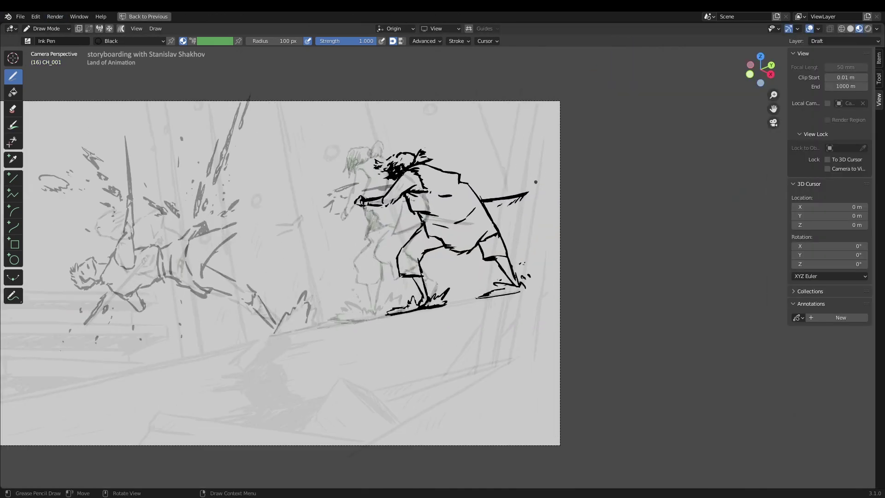
On frame 16, ink dashes along the fighter's back contour
scroll(434, 203, up, 2)
key(Right)
drag(413, 205, 423, 225)
drag(424, 228, 437, 252)
Thicken and redraw the long back contour, then ink the face and nose
drag(441, 254, 473, 253)
mouse_move(472, 178)
mouse_down()
mouse_move(511, 276)
mouse_move(465, 273)
mouse_up()
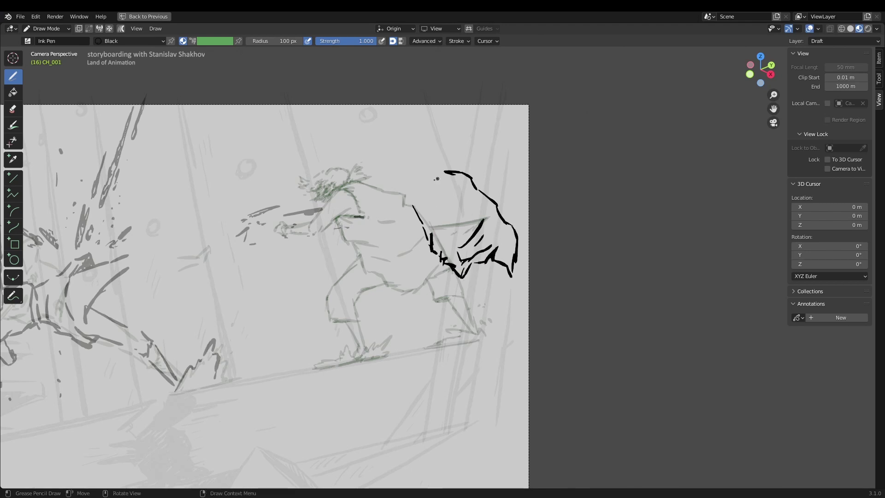
drag(428, 197, 393, 213)
drag(416, 184, 395, 203)
Ink the head top and eye, hair hatching, and the fist before the face
drag(444, 171, 409, 176)
drag(414, 180, 433, 200)
drag(411, 181, 408, 187)
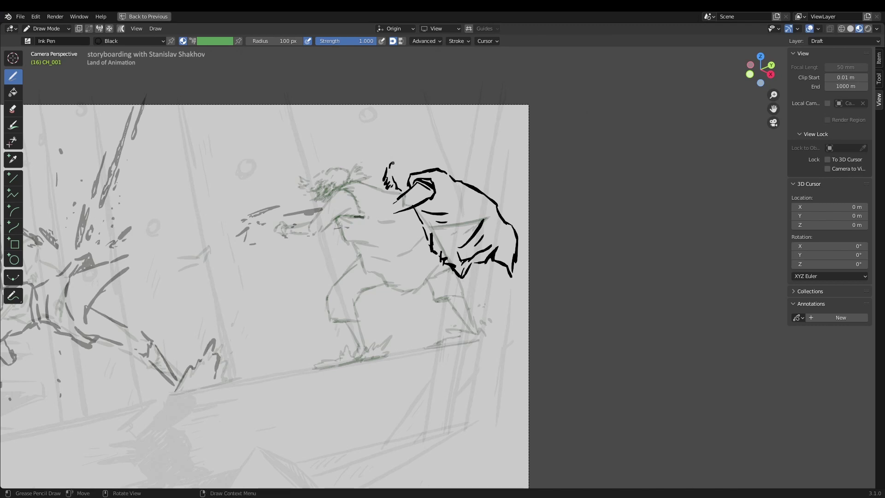
mouse_move(406, 180)
mouse_down()
mouse_move(377, 207)
mouse_move(394, 215)
mouse_up()
mouse_move(377, 187)
mouse_down()
mouse_move(371, 201)
mouse_move(366, 177)
mouse_up()
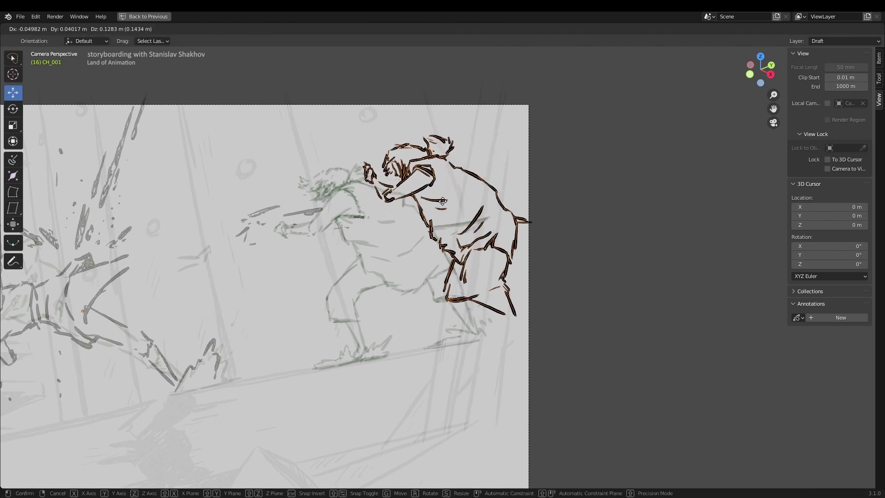
Ink the feet and dust strokes, undoing stray lines, with the full layout restored
drag(514, 323, 468, 340)
key(ctrl+z)
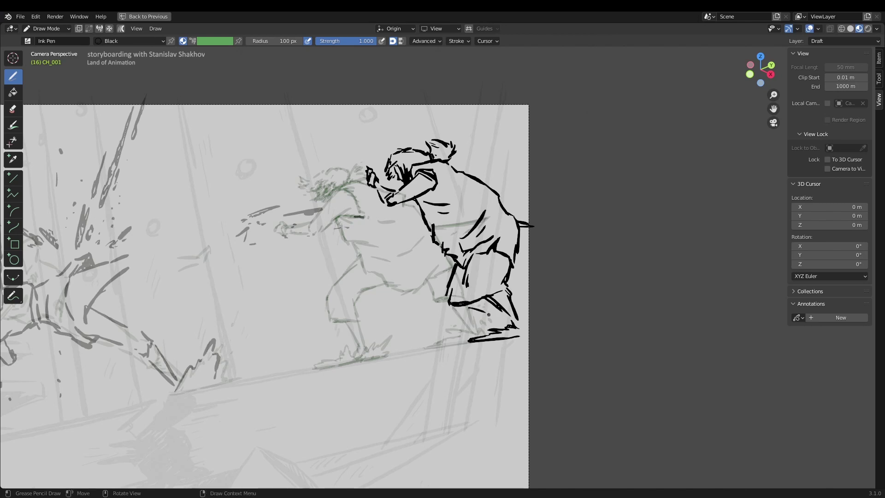
drag(423, 339, 382, 355)
key(ctrl+z)
drag(431, 339, 390, 356)
scroll(481, 213, down, 3)
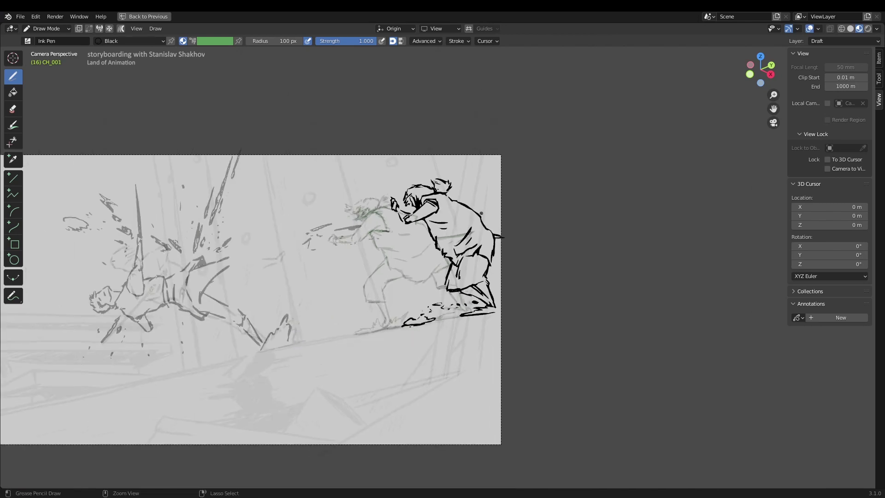
key(ctrl+space)
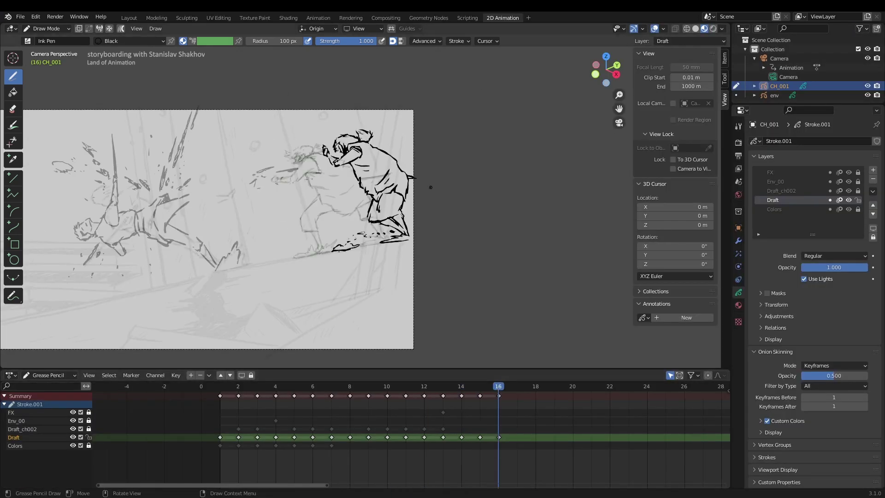
Make Draft_ch002 the active layer and zoom full-screen onto the camera frame
key(Tab)
key(g)
key(Tab)
key(Home)
mouse_move(490, 386)
mouse_down()
mouse_move(438, 391)
mouse_move(498, 387)
mouse_up()
click(508, 431)
key(ctrl+space)
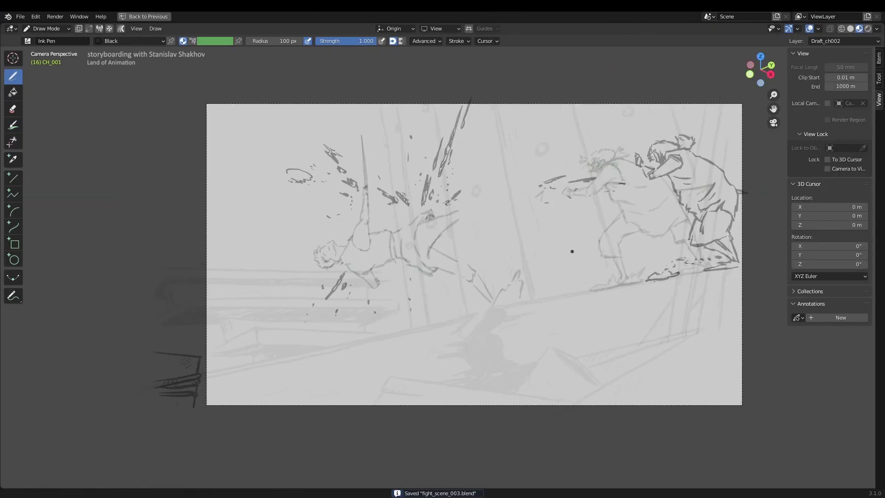
scroll(251, 321, up, 1)
shift+middle_drag(251, 321, 258, 284)
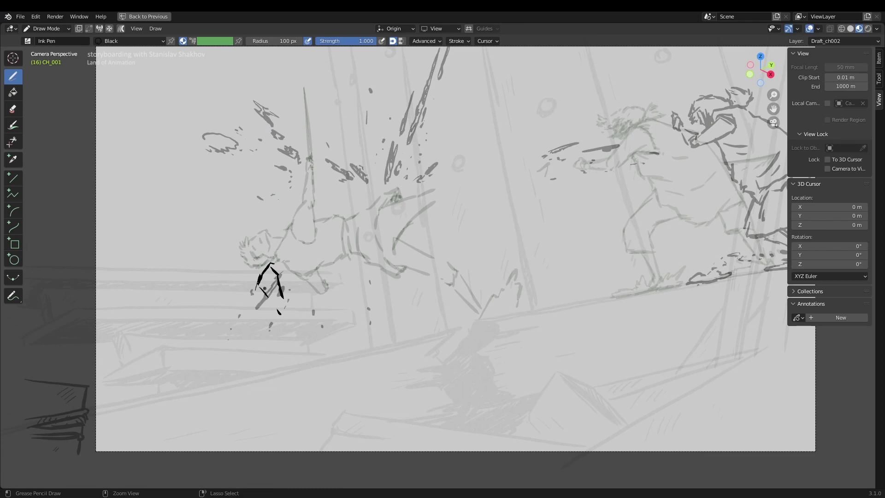
Ink a stroke extending the figure's leg and stretch its strokes downward
drag(289, 300, 304, 349)
key(Tab)
key(g)
click(272, 295)
key(Tab)
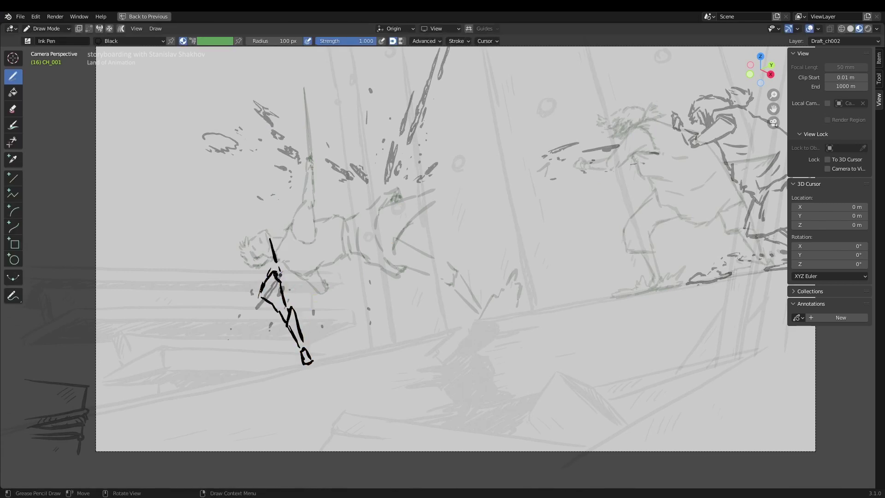
Ink the left arm curve, chest line, shoulder tick and thick chest band
drag(222, 303, 249, 318)
drag(231, 254, 268, 240)
drag(211, 248, 220, 236)
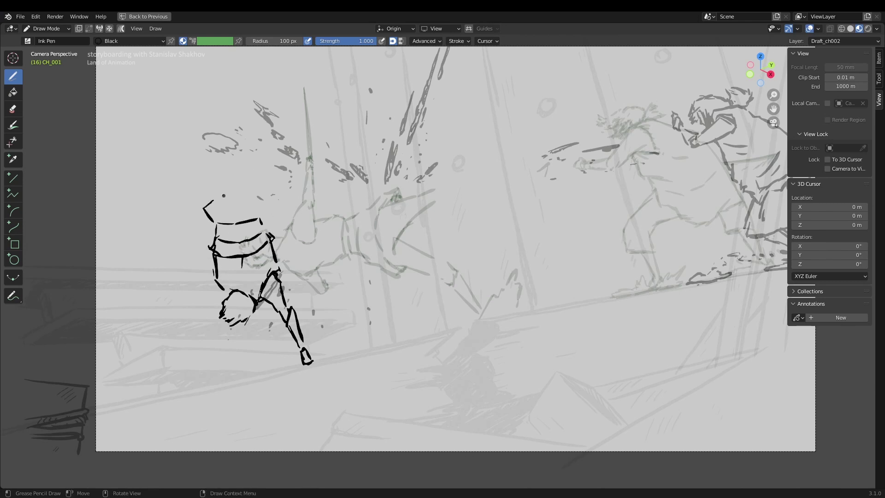
drag(217, 237, 263, 226)
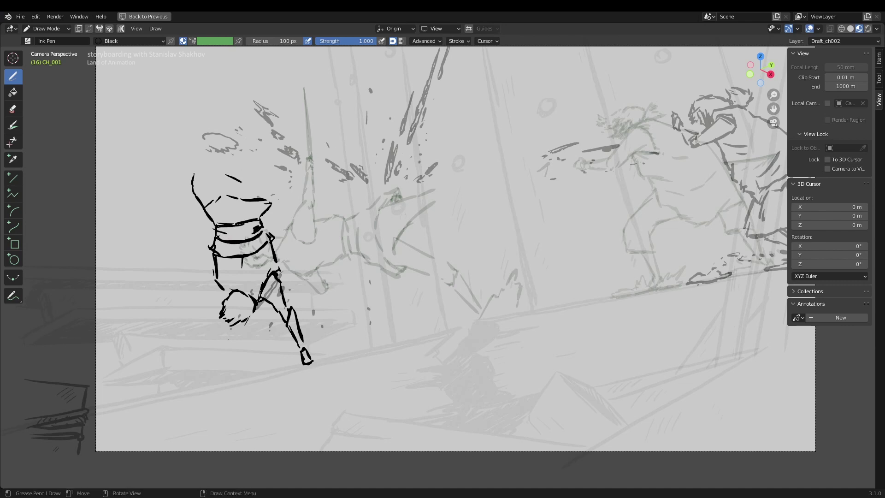
Ink the raised arm above the head, ending in a hooked hand stroke
mouse_move(249, 129)
mouse_down()
mouse_move(229, 154)
mouse_move(243, 160)
mouse_move(239, 198)
mouse_up()
drag(244, 141, 225, 161)
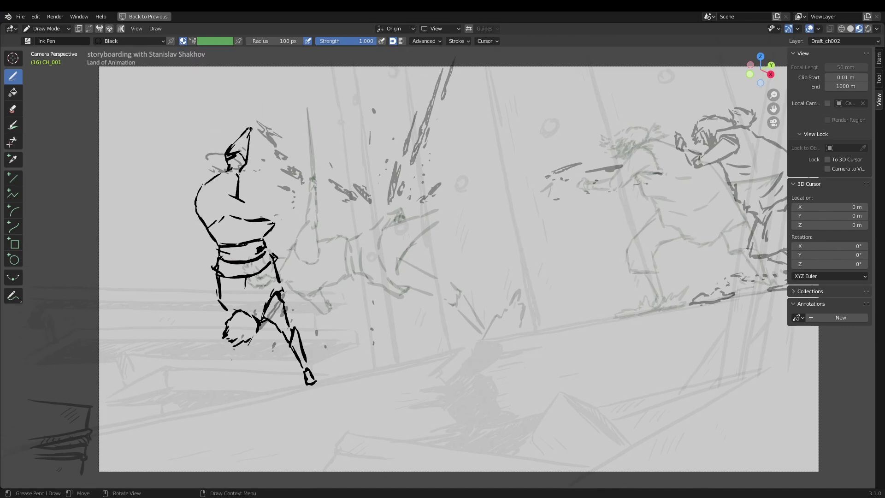
drag(279, 161, 286, 171)
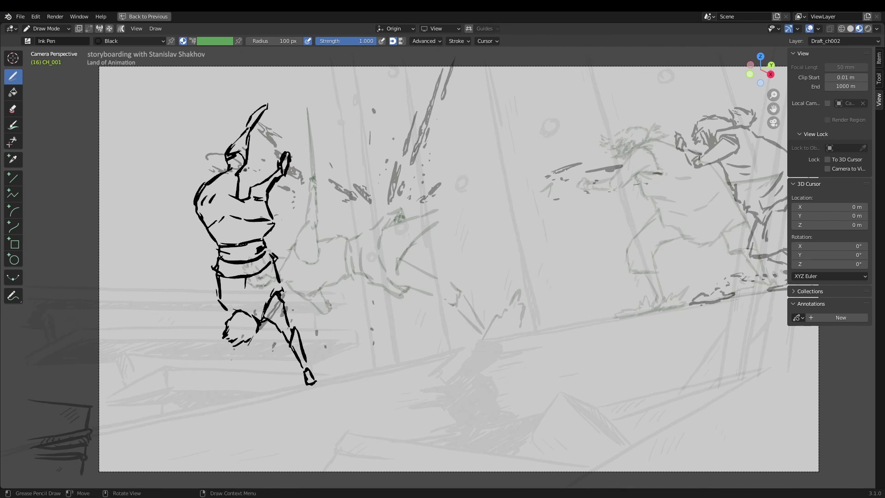
key(Tab)
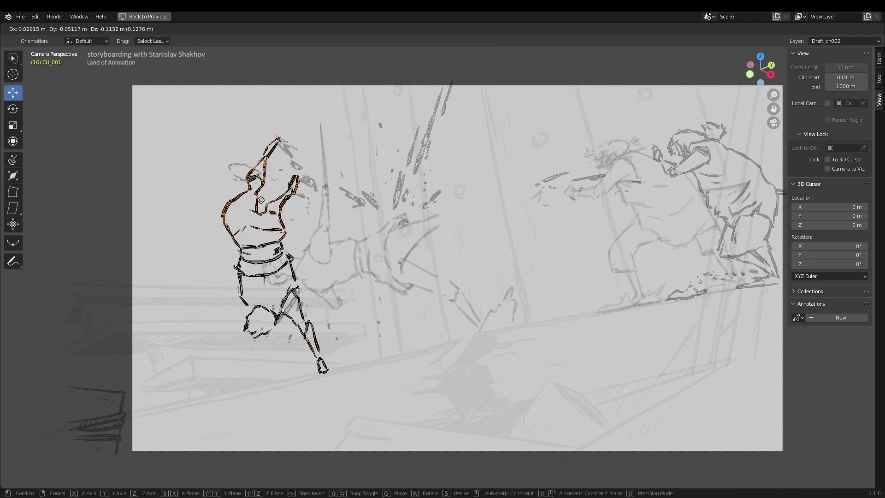
Play the motion, rotate the leg strokes, and return to full-screen drawing
key(space)
key(shift+space)
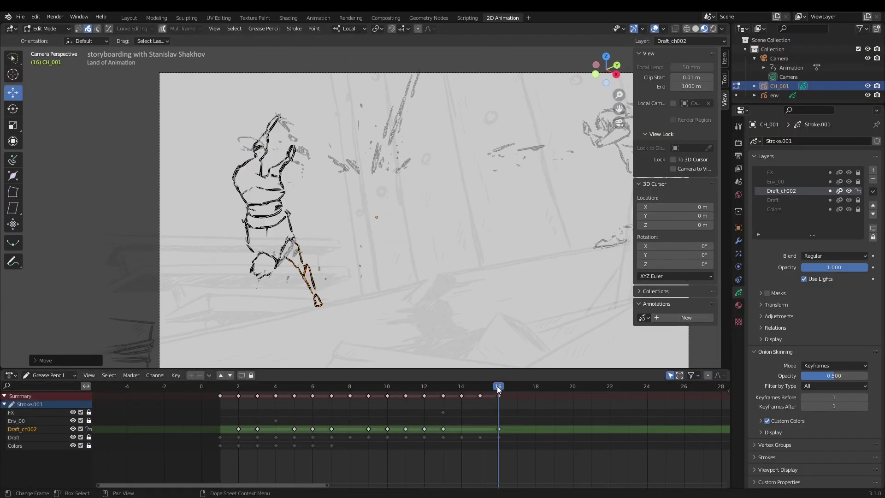
key(Tab)
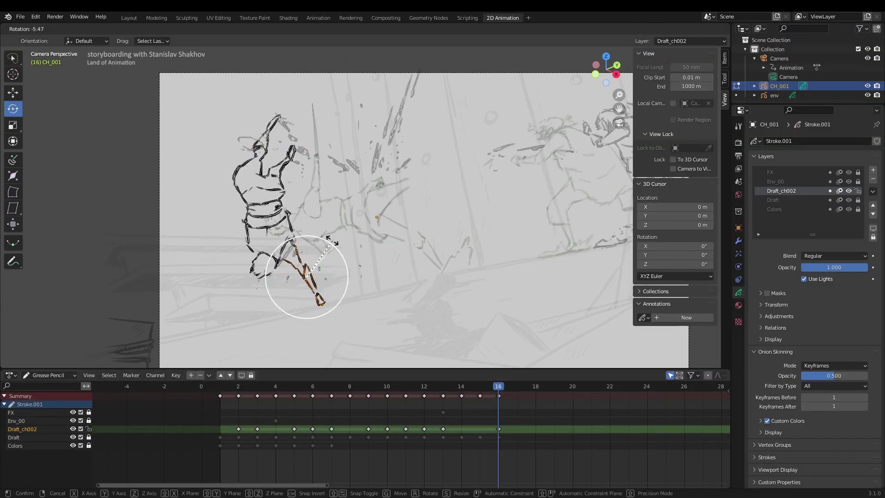
key(ctrl+space)
Ink the upper-arm triangle and a ground stroke under the foot, and reshape the raised hand
drag(336, 266, 315, 272)
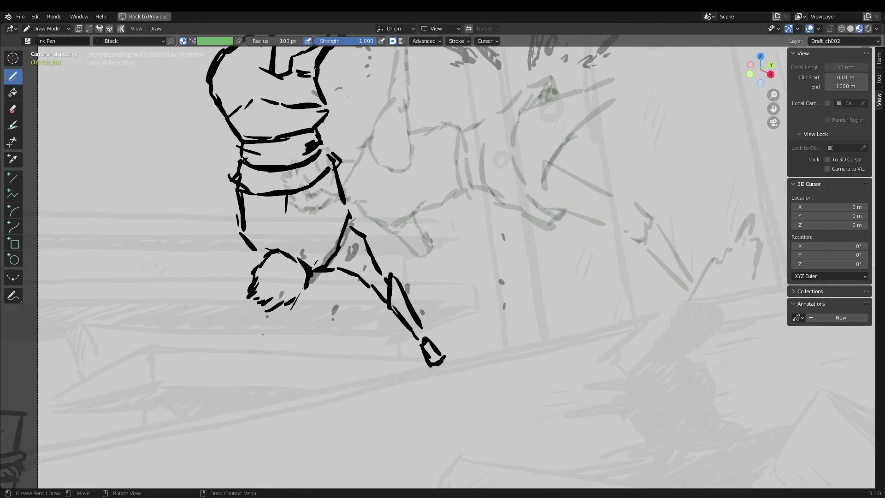
drag(347, 219, 341, 270)
scroll(426, 296, down, 1)
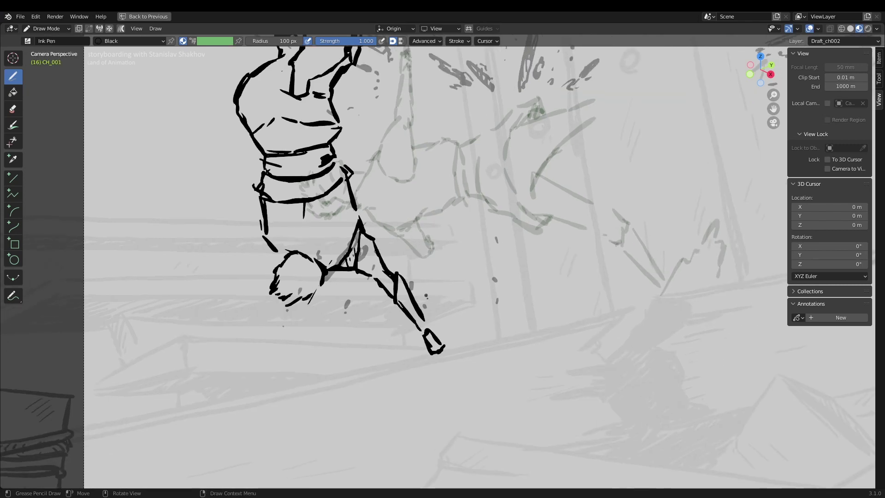
drag(421, 357, 455, 351)
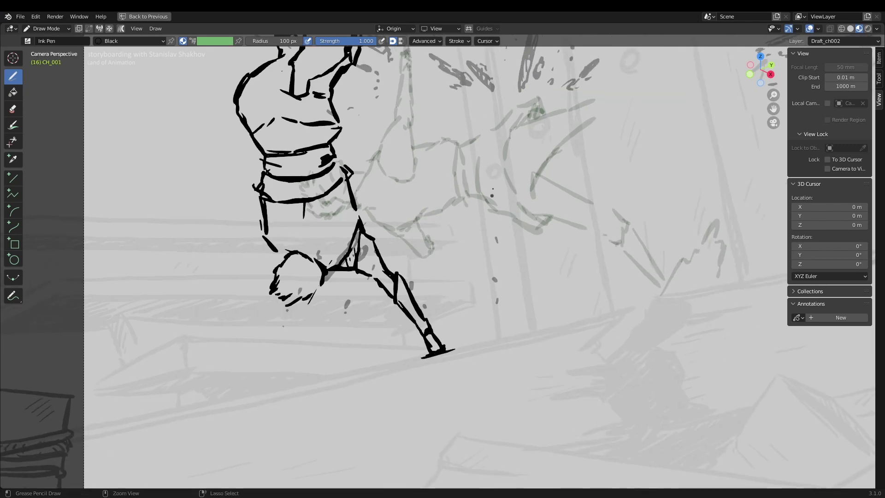
scroll(461, 313, down, 2)
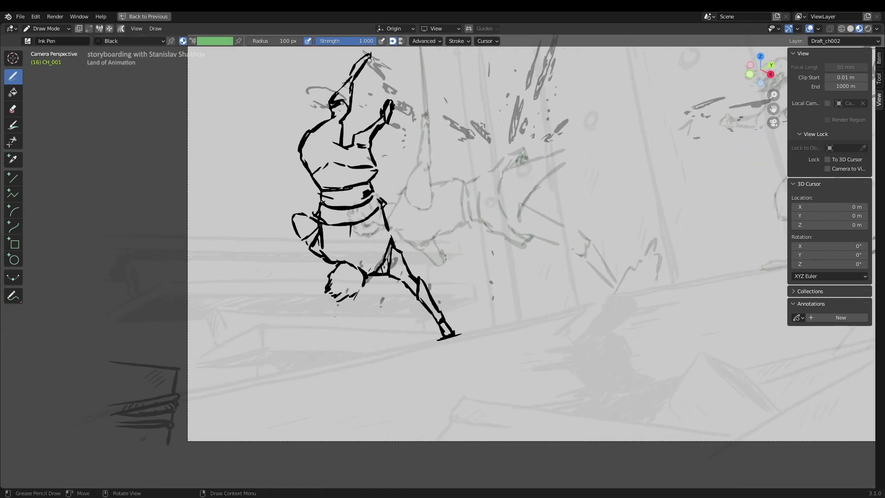
drag(294, 220, 305, 241)
drag(293, 195, 315, 204)
Move to frame 15, compare it with frame 14, and start a new ink drawing
key(ctrl+space)
drag(494, 385, 461, 393)
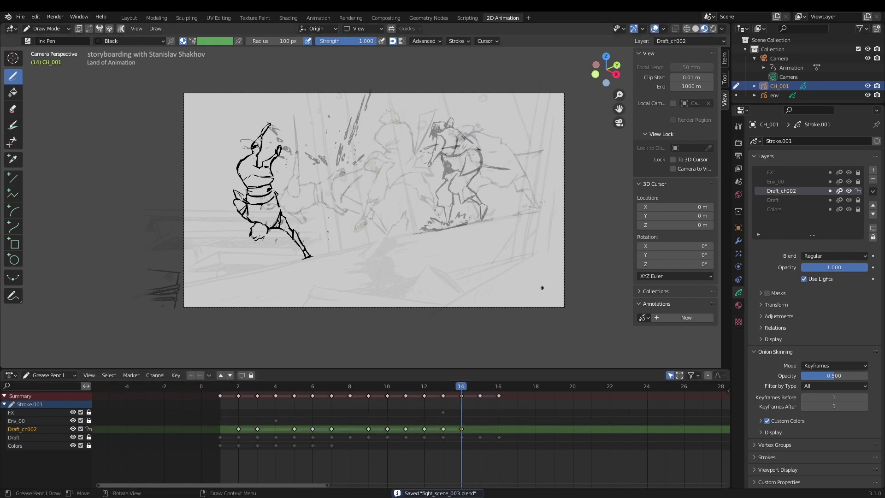
key(Right)
key(ctrl+space)
drag(383, 267, 381, 286)
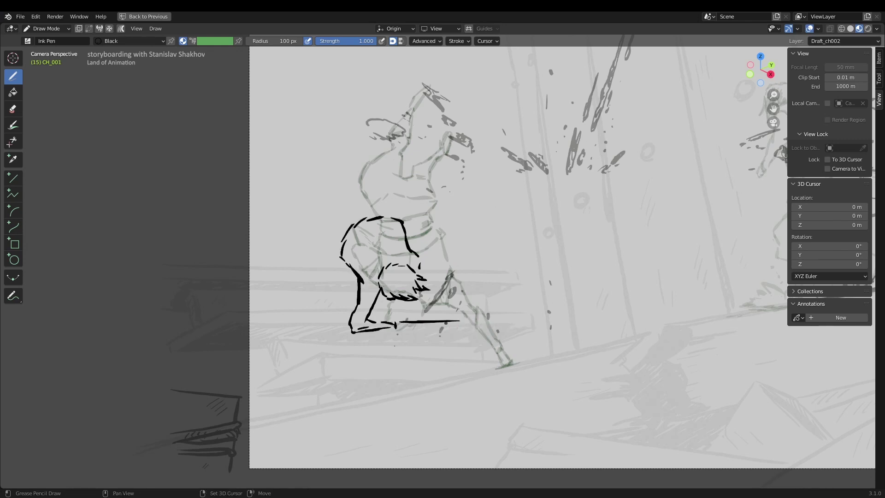
Ink a small sword hilt stroke and shrink the crouching figure
drag(384, 323, 395, 332)
ctrl+scroll(438, 243, down, 2)
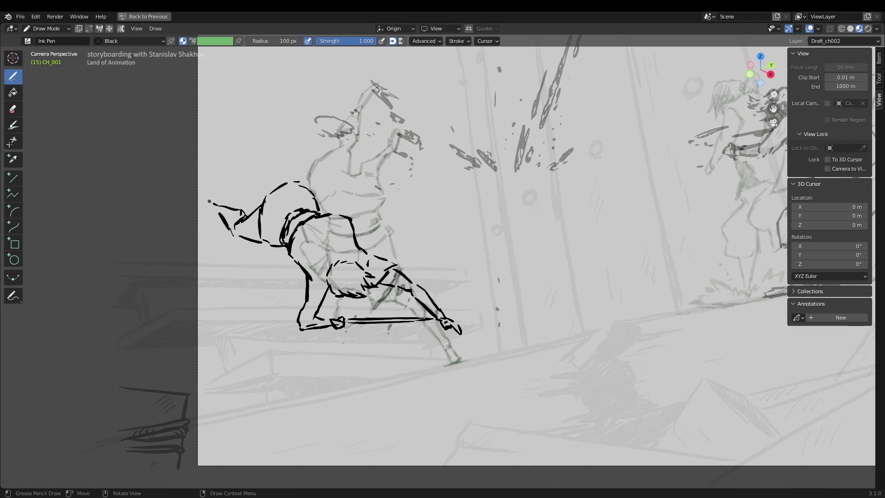
key(Tab)
scroll(485, 267, down, 3)
key(s)
click(532, 257)
Select all the crouching figure's strokes and start moving them
key(Tab)
key(Tab)
key(s)
click(222, 211)
key(Tab)
key(Tab)
key(g)
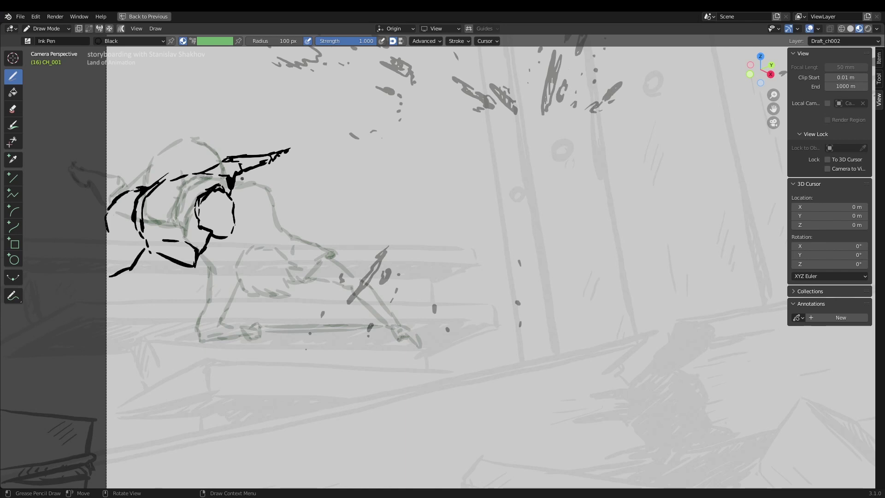
Move the lunging figure's strokes left, just outside the camera frame
key(ctrl+Tab)
click(276, 253)
key(ctrl+s)
scroll(202, 215, down, 2)
key(g)
click(202, 215)
key(ctrl+Tab)
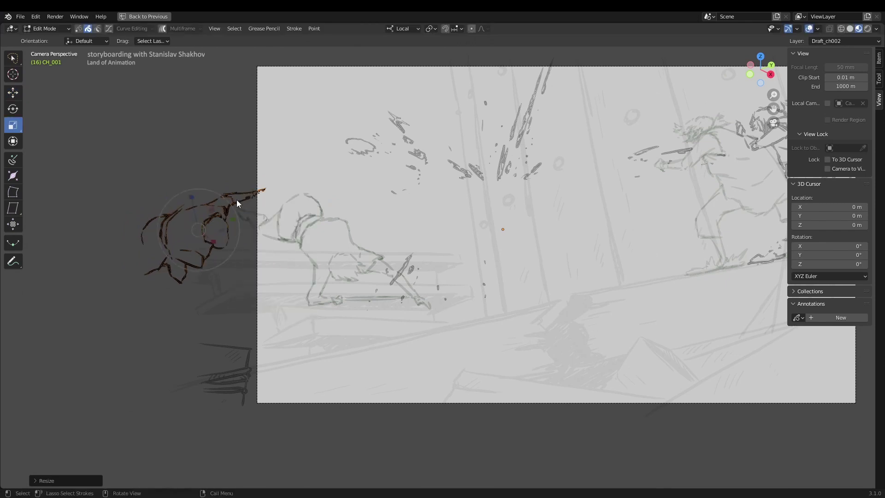
Ink more of the lunging figure, including the pommel at the sword hilt
scroll(237, 198, up, 3)
scroll(277, 253, up, 2)
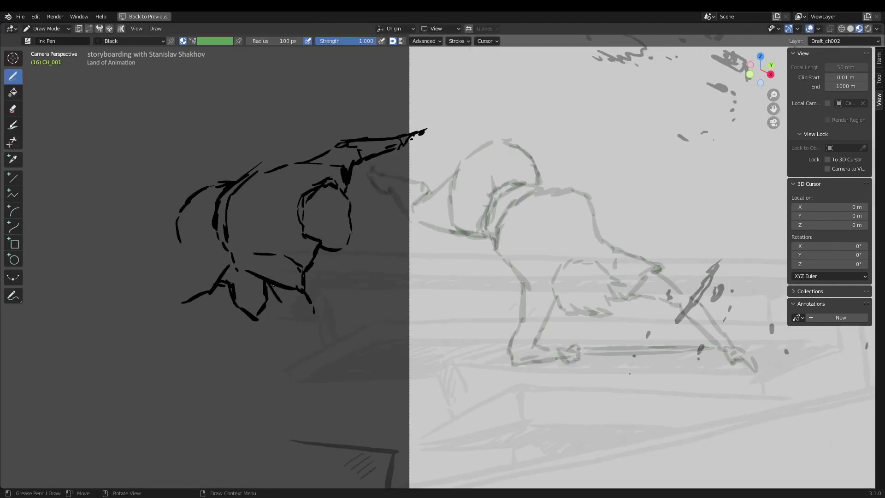
shift+middle_drag(273, 285, 255, 249)
drag(253, 264, 285, 290)
shift+middle_drag(324, 292, 277, 242)
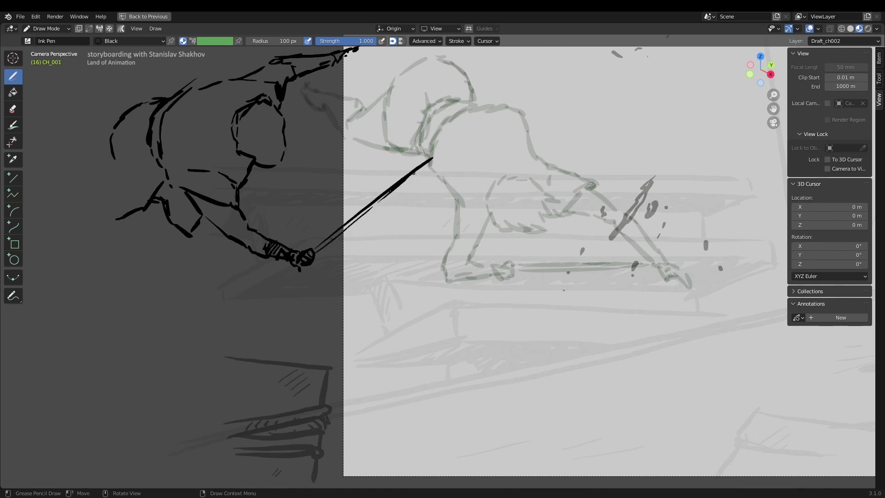
drag(307, 252, 295, 270)
scroll(295, 269, down, 2)
Save the storyboard and return to the normal layout with the whole camera frame in view
key(ctrl+Tab)
key(ctrl+Tab)
mouse_move(366, 121)
shift+middle_down()
mouse_move(409, 126)
mouse_move(436, 146)
shift+middle_up()
scroll(289, 208, up, 2)
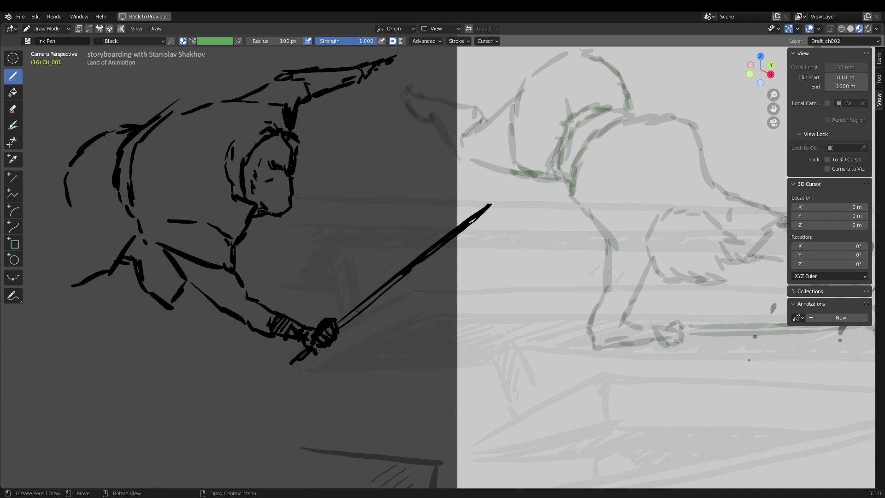
scroll(270, 212, up, 1)
key(ctrl+s)
key(Home)
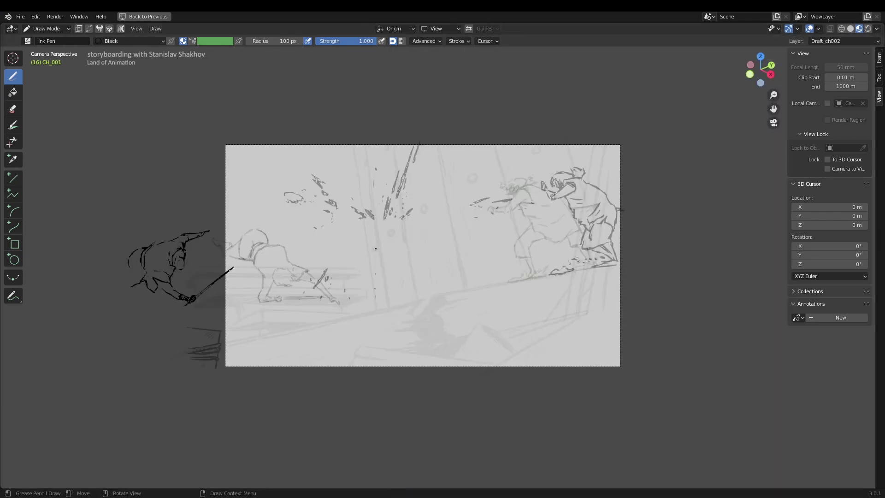
key(ctrl+space)
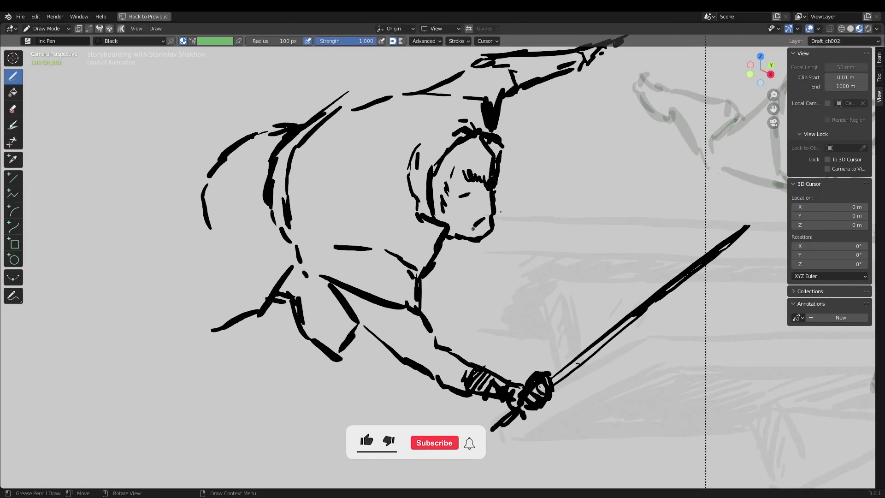
scroll(512, 161, down, 3)
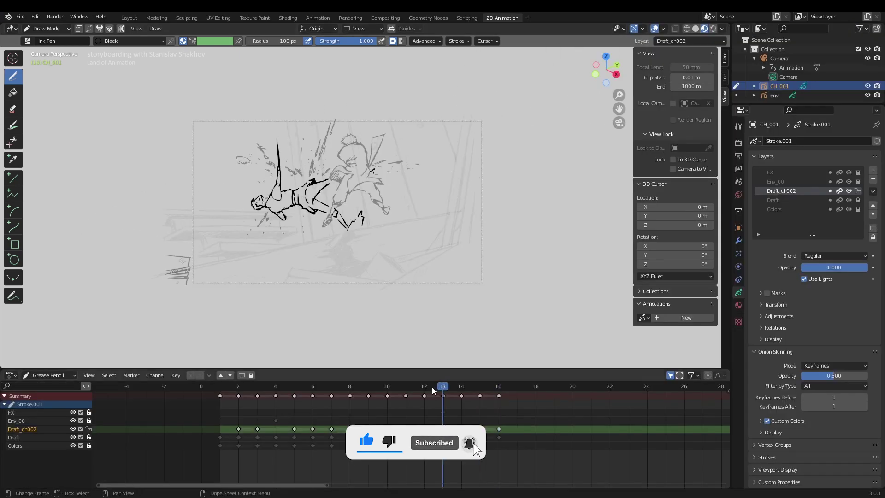
Move frame 15's strokes left and scrub frames 14–16 to check them
mouse_move(451, 412)
mouse_down()
mouse_move(336, 418)
mouse_move(508, 400)
mouse_move(450, 386)
mouse_up()
key(Right)
key(Tab)
key(g)
click(217, 203)
key(Right)
key(g)
click(183, 207)
mouse_move(481, 408)
mouse_down()
mouse_move(477, 415)
mouse_move(469, 389)
mouse_up()
Add a new shot in the scene settings and rename it, typing 'sh'
key(shift+Left)
scroll(589, 421, down, 2)
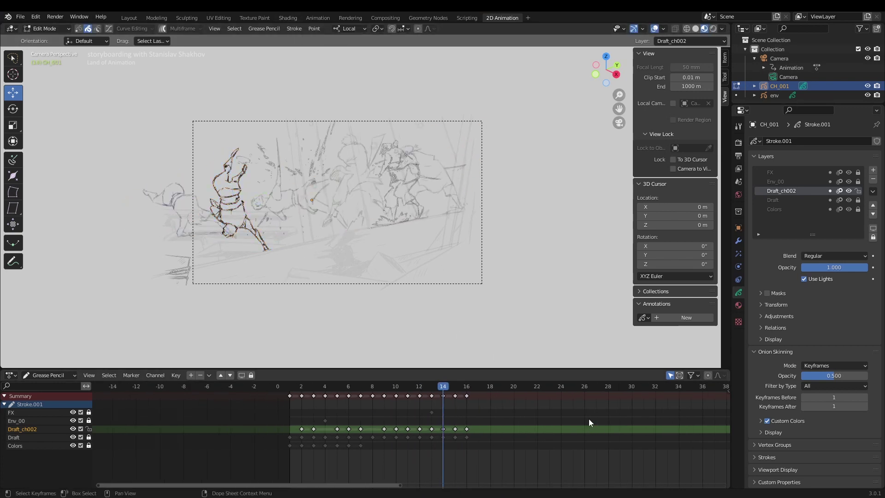
click(738, 181)
click(770, 154)
double_click(795, 167)
text(sh001)
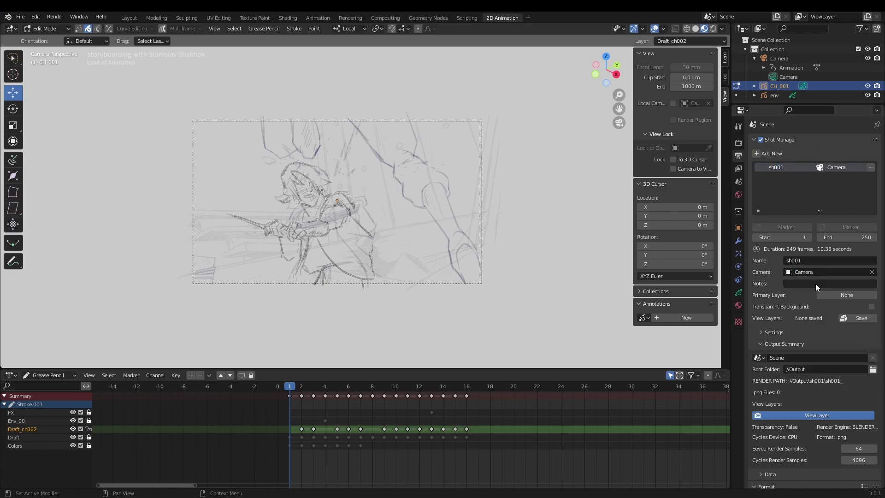
scroll(285, 433, up, 2)
click(738, 292)
Select the later keyframes and move them to frames 25–35
key(Right)
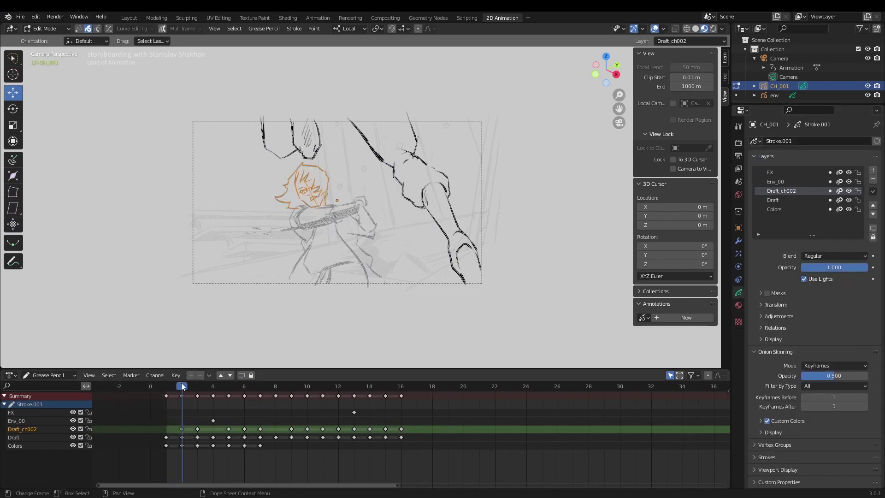
key(Tab)
drag(483, 390, 267, 458)
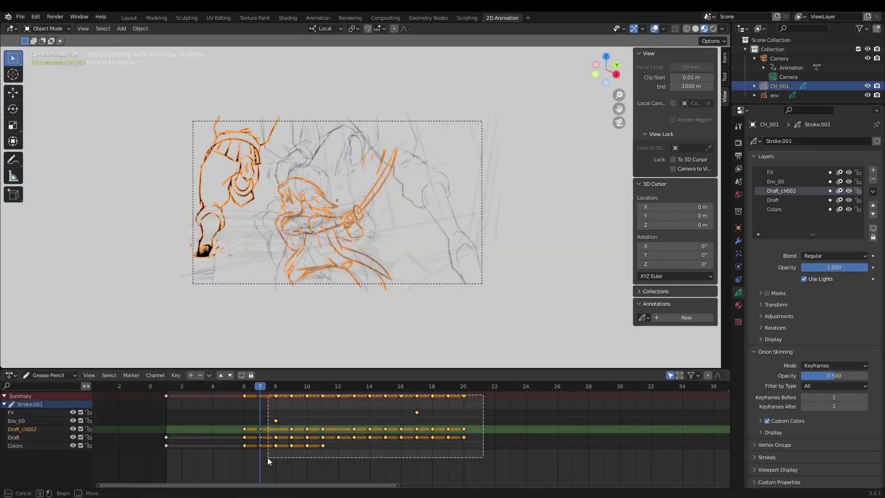
drag(213, 396, 274, 398)
scroll(273, 397, down, 5)
drag(376, 445, 463, 447)
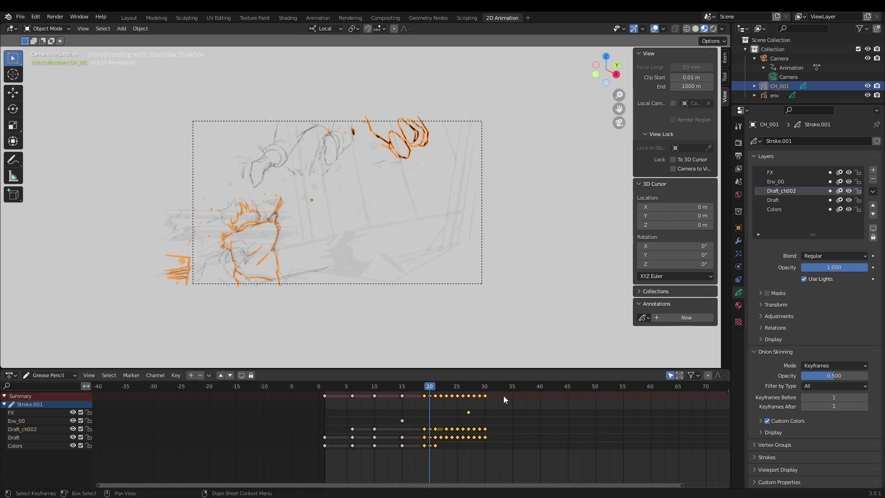
Box-select further keyframes and push them later to frames 50–55
key(Down)
key(Up)
key(Up)
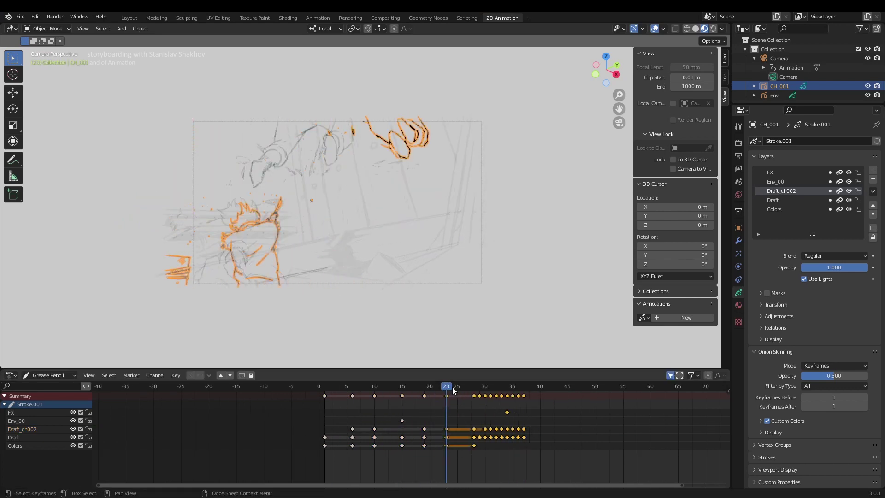
key(Up)
key(Up)
key(Up)
ctrl+scroll(447, 412, down, 3)
key(b)
mouse_move(447, 411)
mouse_down()
mouse_move(460, 439)
mouse_move(530, 436)
mouse_up()
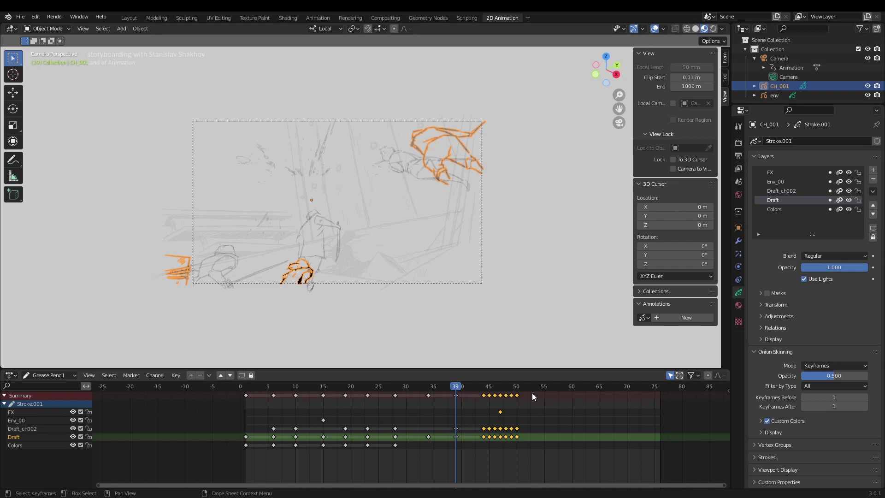
Move the keyframes from frame 13 onward two frames earlier and play back the timing
drag(467, 387, 310, 386)
key(bracketright)
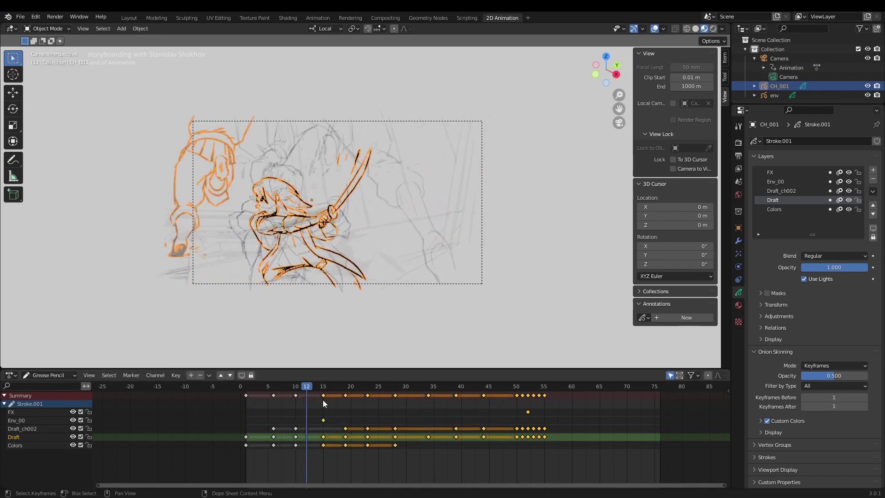
click(481, 389)
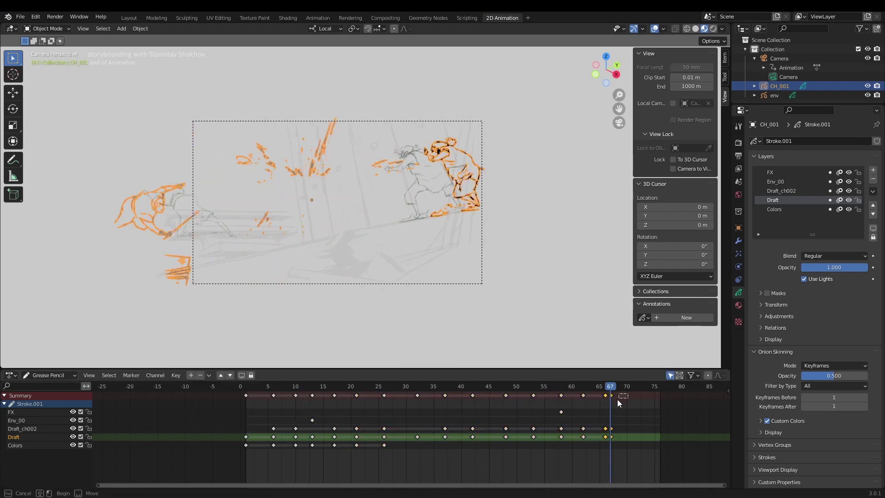
drag(481, 388, 554, 407)
key(space)
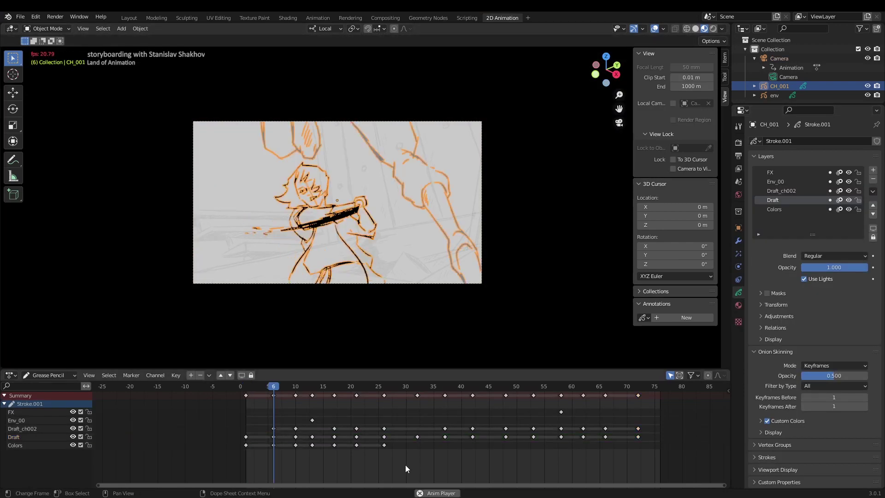
Shift the keyframes after the current frame three frames earlier and review playback
key(bracketright)
key(g)
click(568, 388)
click(663, 29)
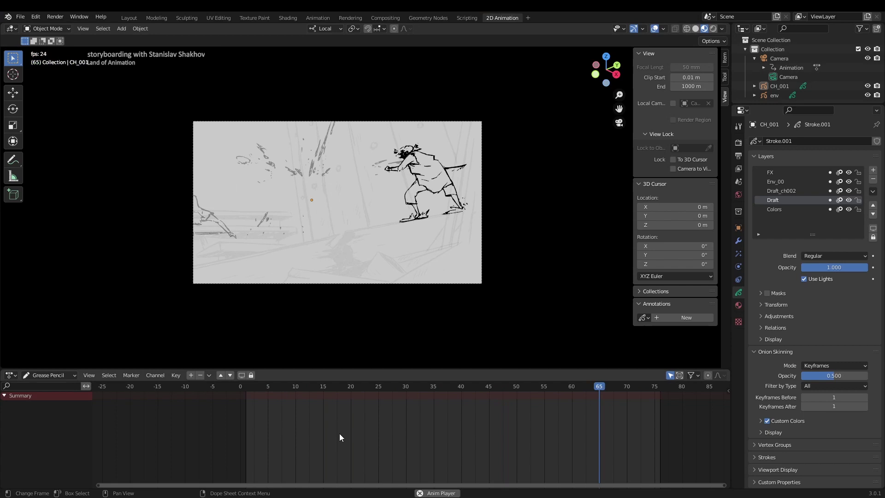
key(space)
Delay the keyframe column near frame 26 by one frame and replay
click(394, 395)
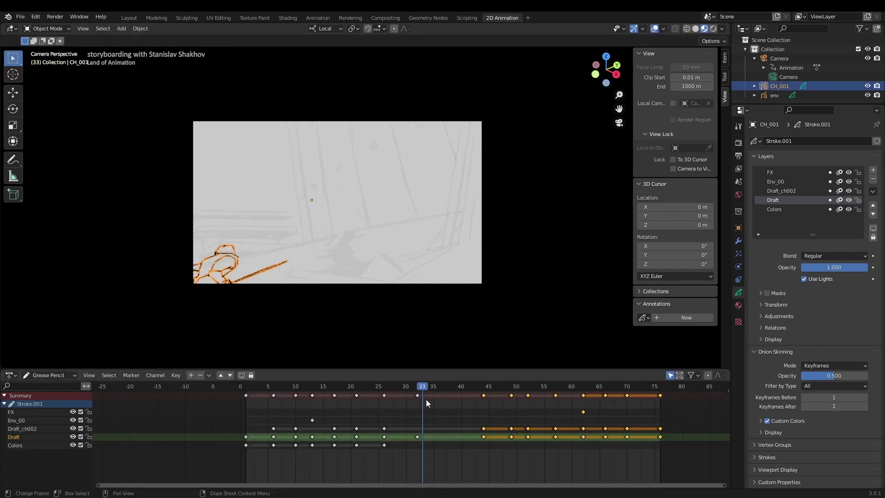
drag(483, 414, 429, 403)
alt+drag(384, 444, 389, 445)
click(402, 387)
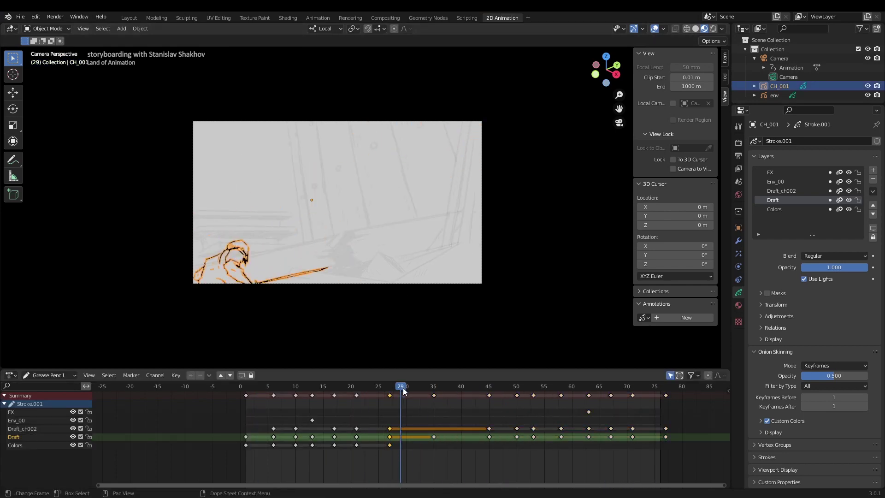
key(space)
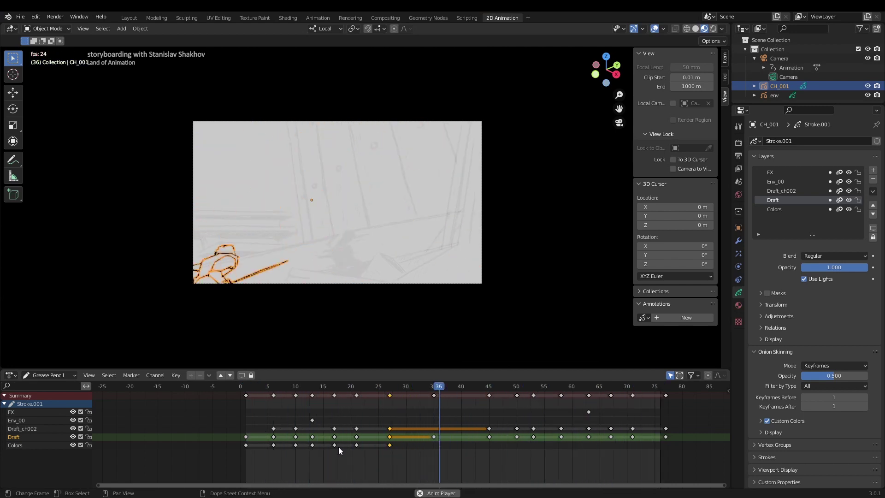
key(space)
Move the Draft_ch002 key from frame 45 to 35, shift the frame 22–35 keys later, and replay
drag(341, 392, 488, 389)
drag(489, 428, 435, 428)
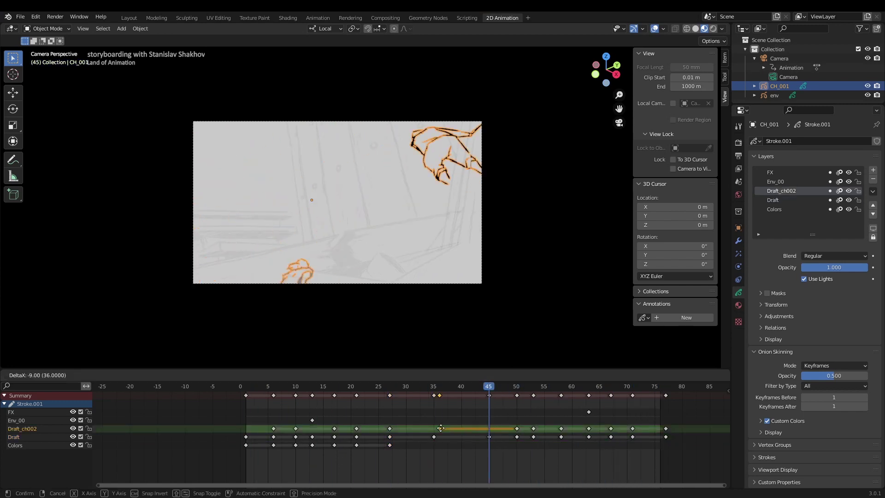
mouse_move(489, 414)
mouse_down()
mouse_move(351, 414)
mouse_move(367, 444)
mouse_up()
drag(362, 394, 378, 395)
click(460, 428)
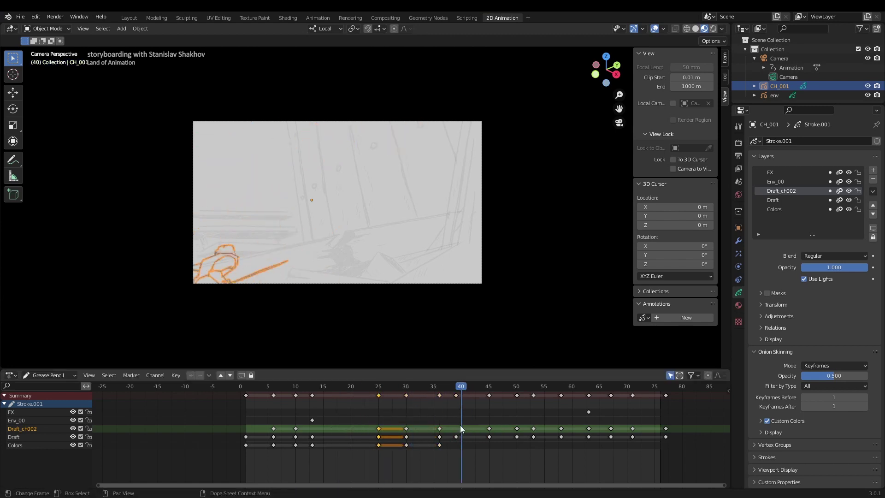
click(489, 433)
drag(443, 386, 497, 416)
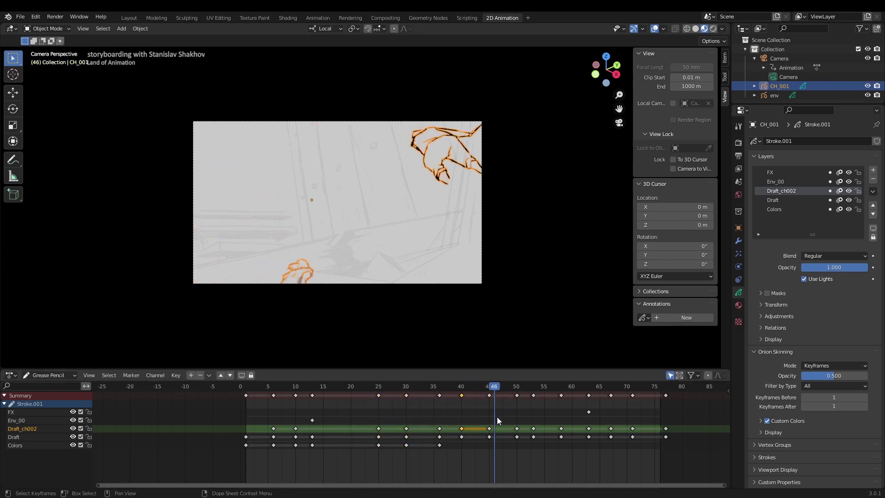
key(space)
key(Escape)
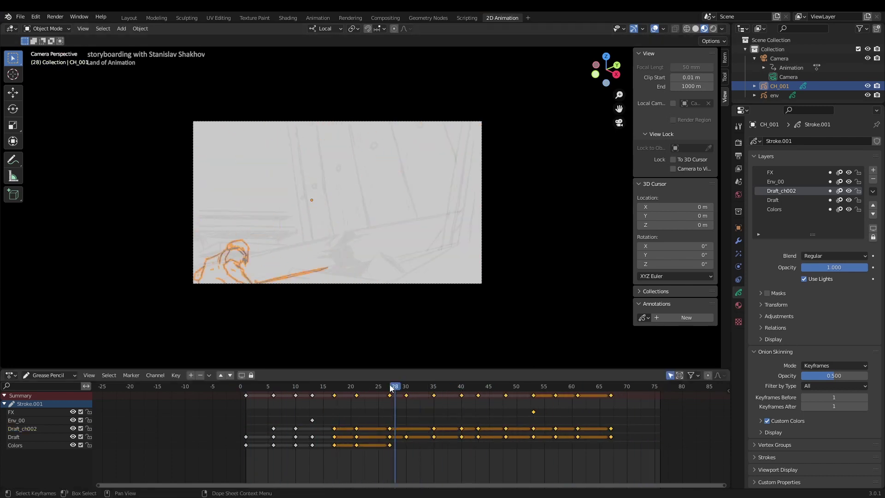
Shift all later keyframes about three frames later, replay, and fill the window with the camera view
drag(421, 458, 621, 395)
drag(478, 395, 495, 392)
key(space)
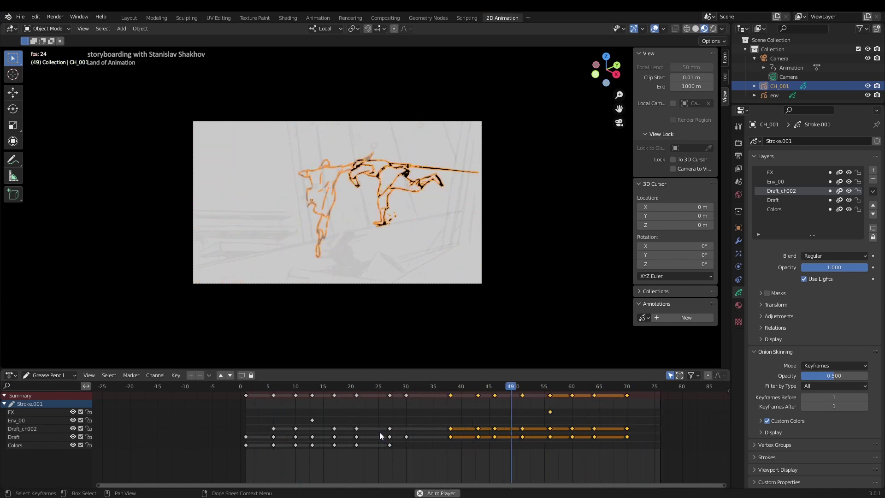
key(Escape)
key(ctrl+space)
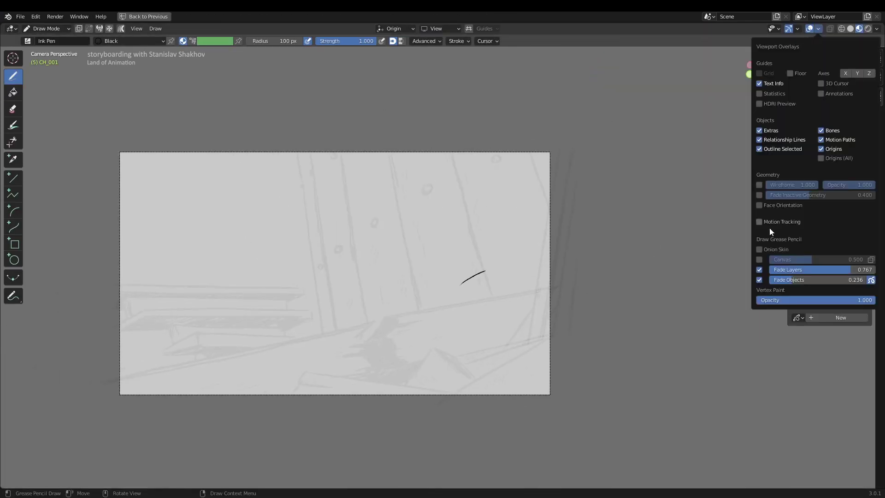
Restore the animation workspace, review the pose at frame 28, and select the camera
click(818, 29)
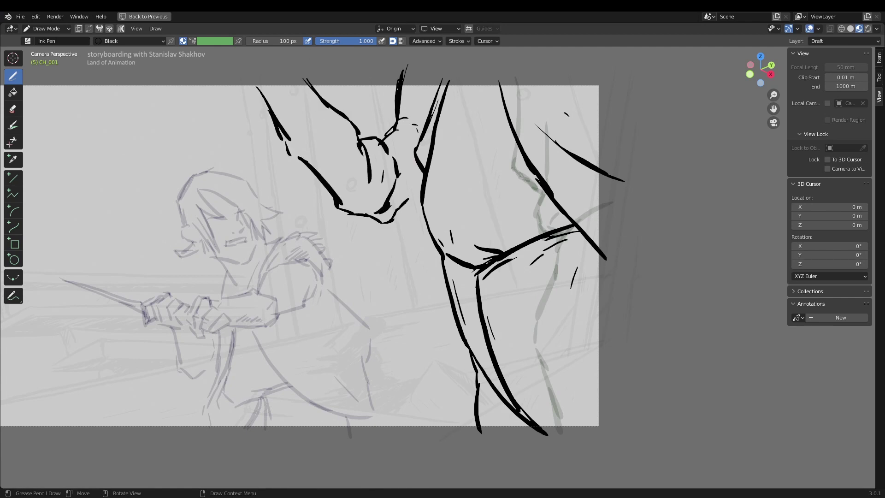
key(ctrl+alt+space)
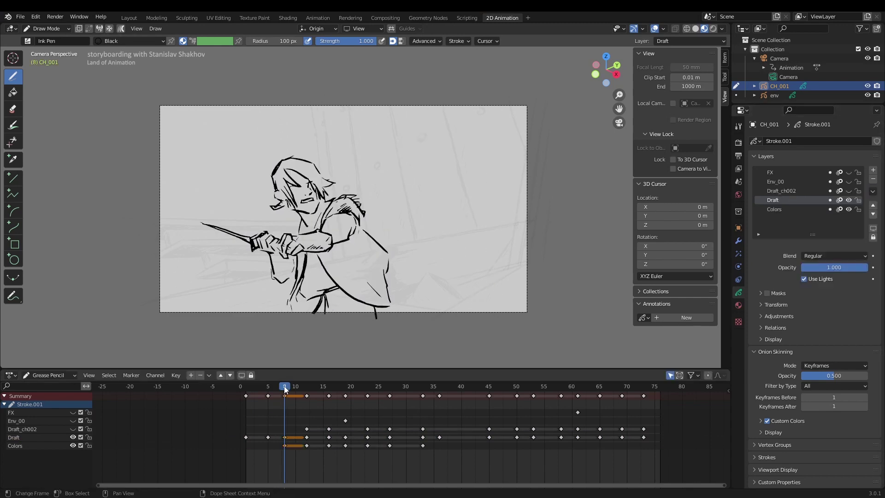
drag(394, 387, 399, 390)
key(space)
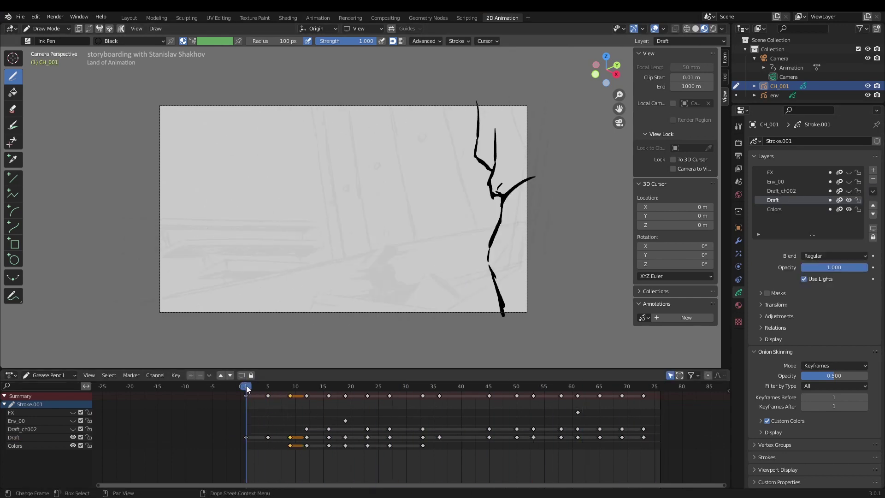
click(779, 58)
Split the dope sheet and make the new area a Timeline
drag(588, 369, 589, 315)
click(11, 321)
click(126, 357)
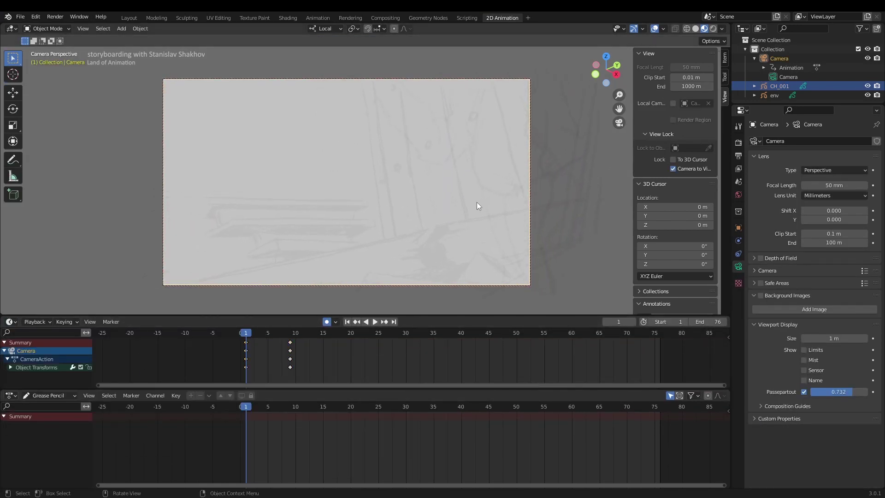
Slide the camera keys toward frames 40–50 and add camera keyframes around frame 55
drag(290, 359, 461, 358)
key(space)
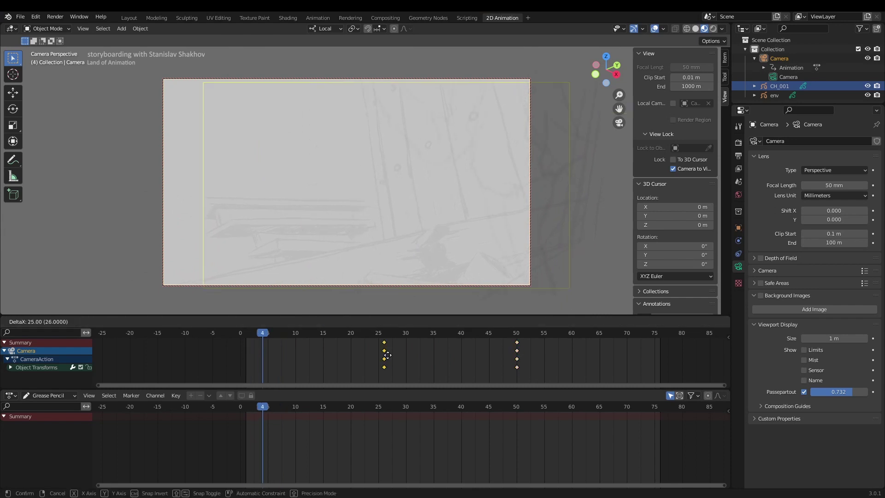
key(space)
key(i)
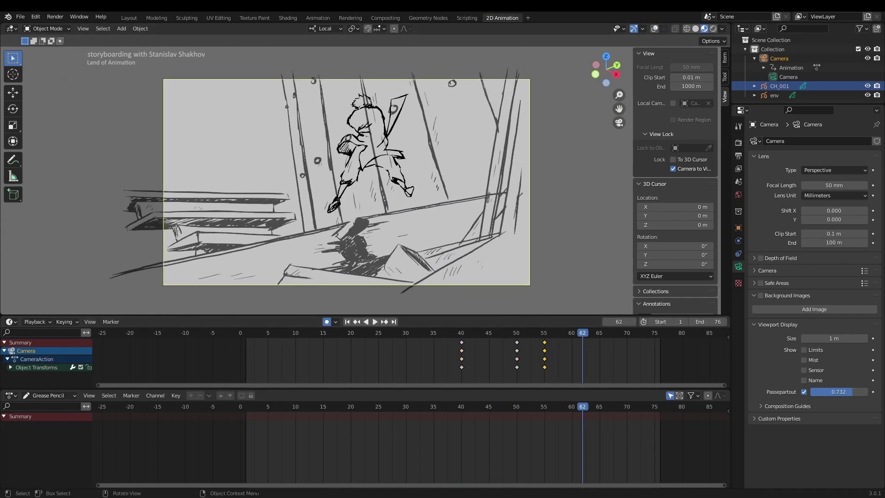
key(i)
key(space)
key(i)
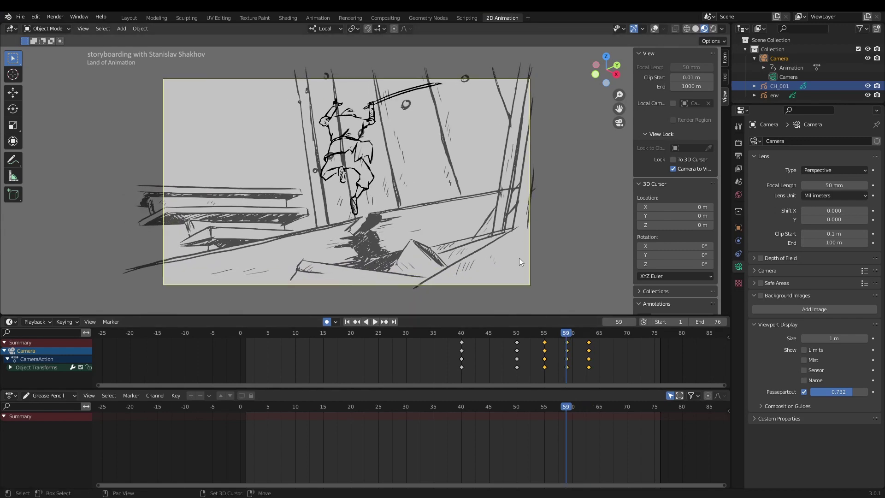
Undo the extra keys and keyframe the camera framing at frames 1 and 15
key(ctrl+z)
key(ctrl+z)
click(294, 345)
key(Escape)
key(i)
click(322, 339)
key(i)
key(shift+Left)
Move the frame-15 camera keys to frame 9 and review playback through frame 70
click(289, 331)
key(space)
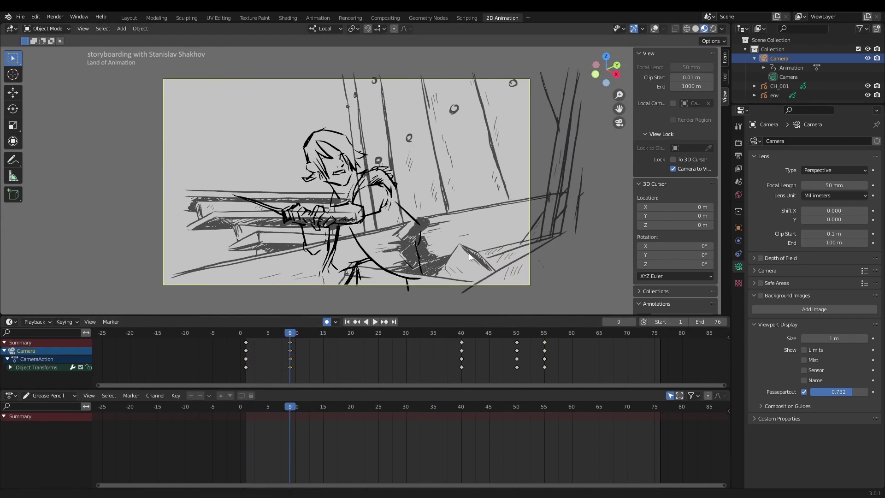
key(space)
key(space)
mouse_move(456, 341)
mouse_down()
mouse_move(284, 347)
mouse_move(269, 336)
mouse_up()
drag(292, 333, 494, 346)
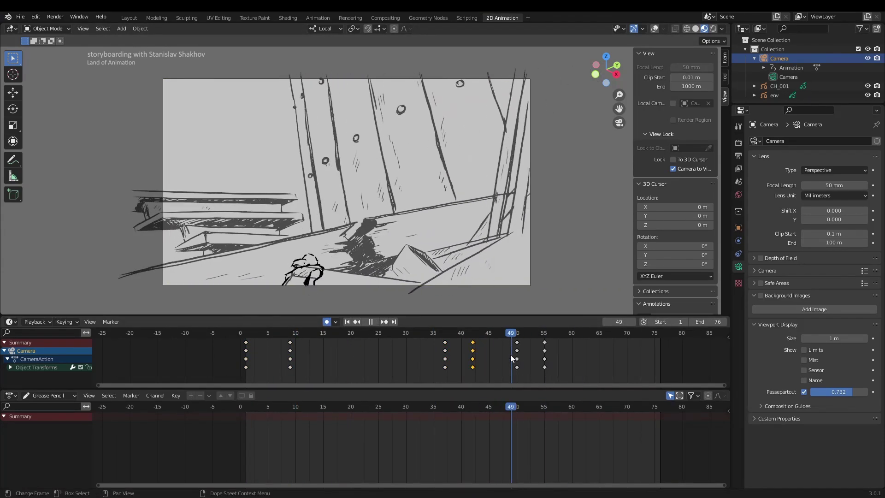
key(space)
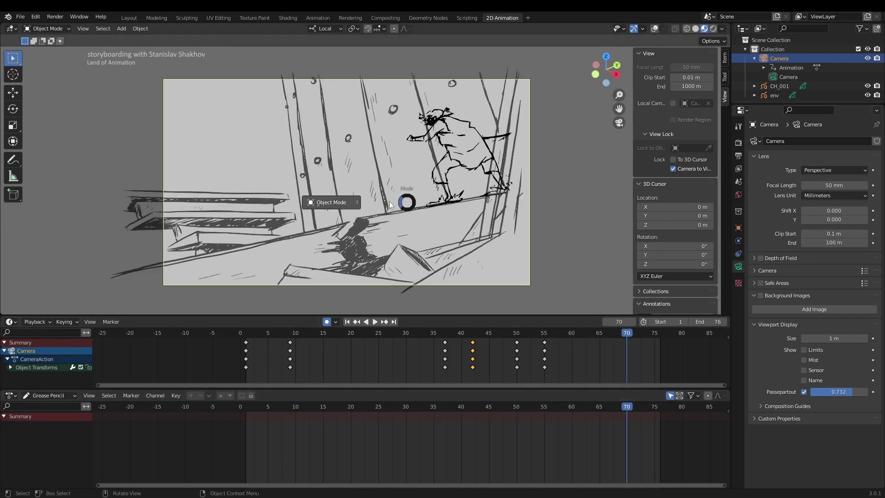
Reframe the camera at frames 62 and 70 and keyframe the new framing
click(407, 203)
mouse_move(565, 344)
mouse_down()
mouse_move(626, 347)
mouse_move(543, 341)
mouse_up()
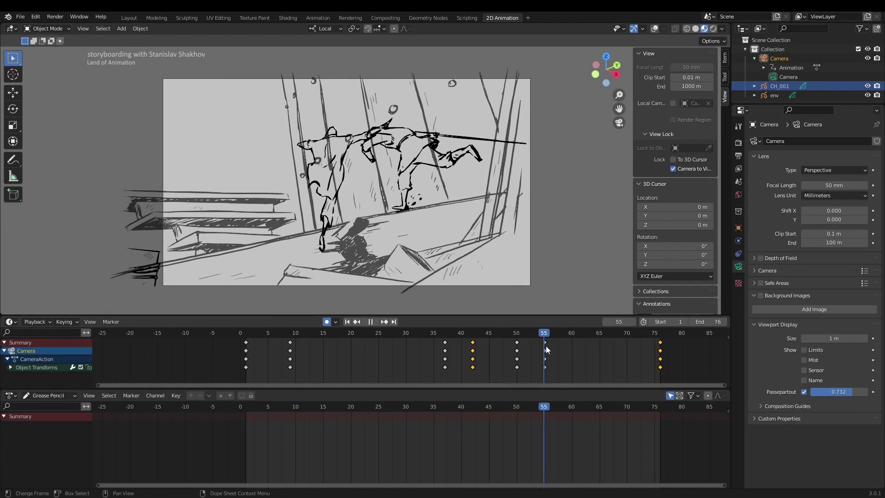
key(space)
shift+middle_drag(529, 269, 543, 275)
mouse_move(618, 340)
mouse_down()
mouse_move(587, 341)
mouse_move(628, 349)
mouse_move(549, 341)
mouse_move(552, 334)
mouse_move(534, 345)
mouse_move(492, 340)
mouse_move(568, 333)
mouse_up()
key(i)
Play back the camera move, then select all camera keyframes for their keyframe options
key(space)
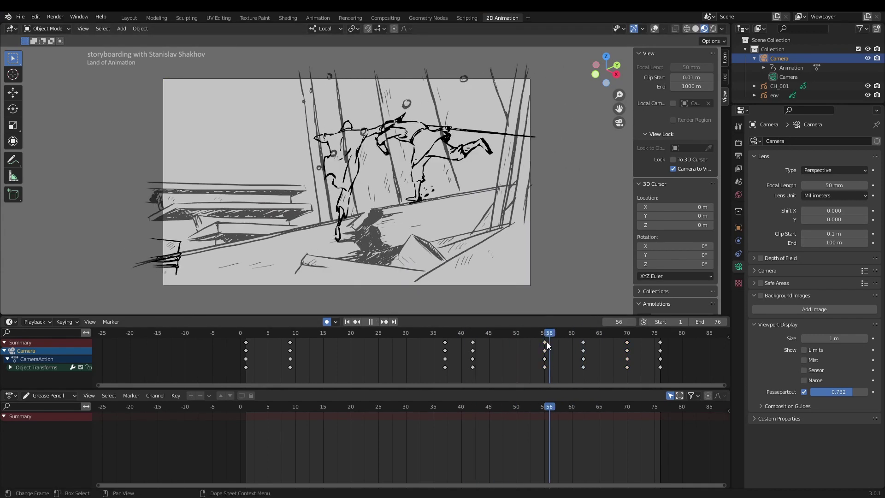
key(Escape)
key(a)
right_click(478, 358)
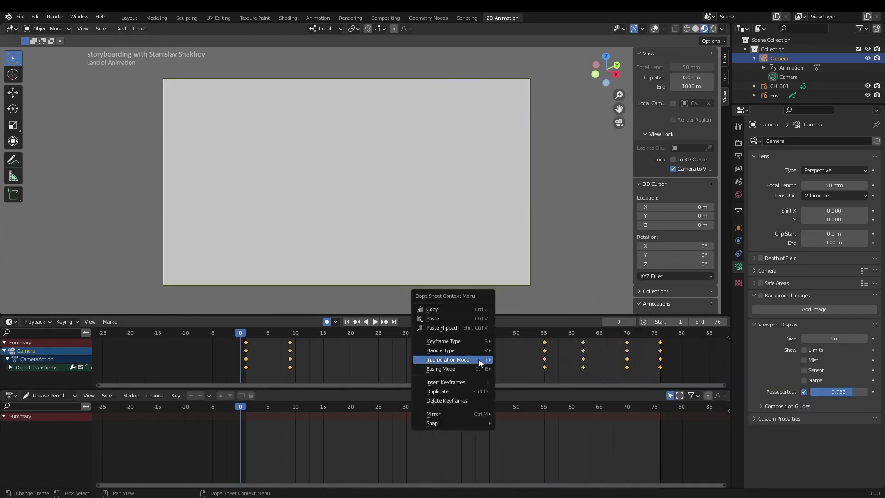
Set the camera keys' interpolation mode and select the keys around frames 62–66
click(516, 396)
key(space)
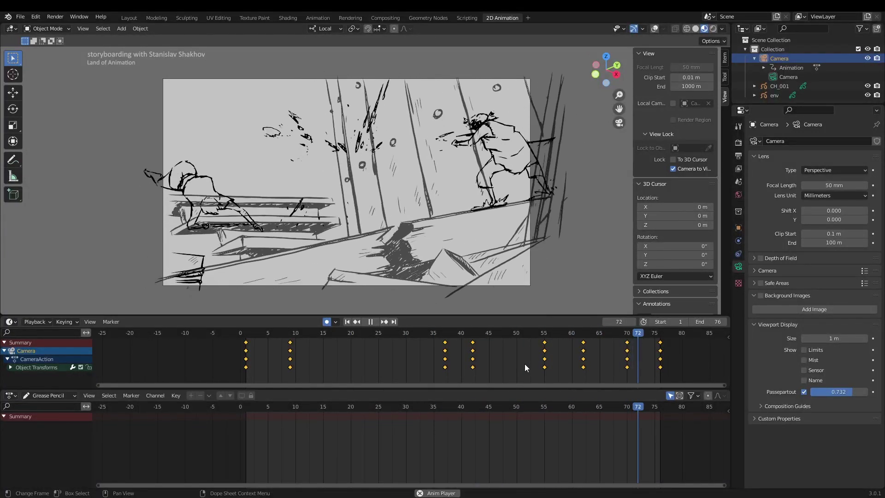
click(524, 364)
drag(548, 332, 583, 339)
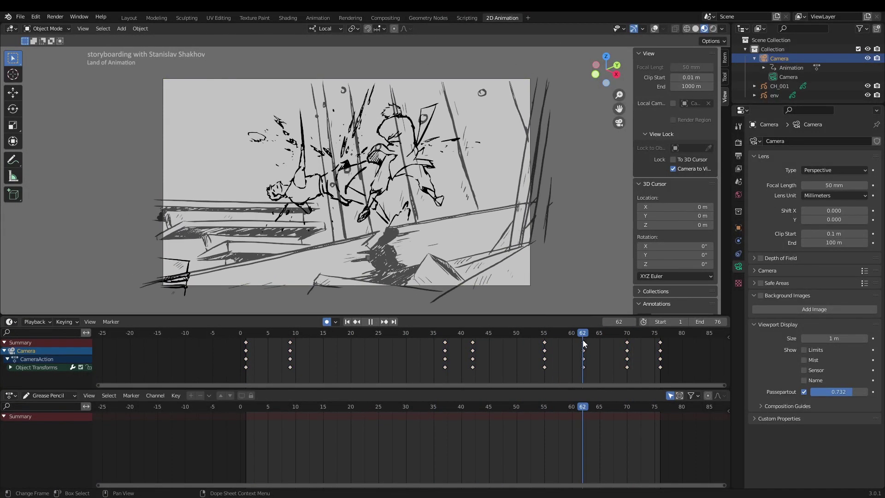
click(481, 339)
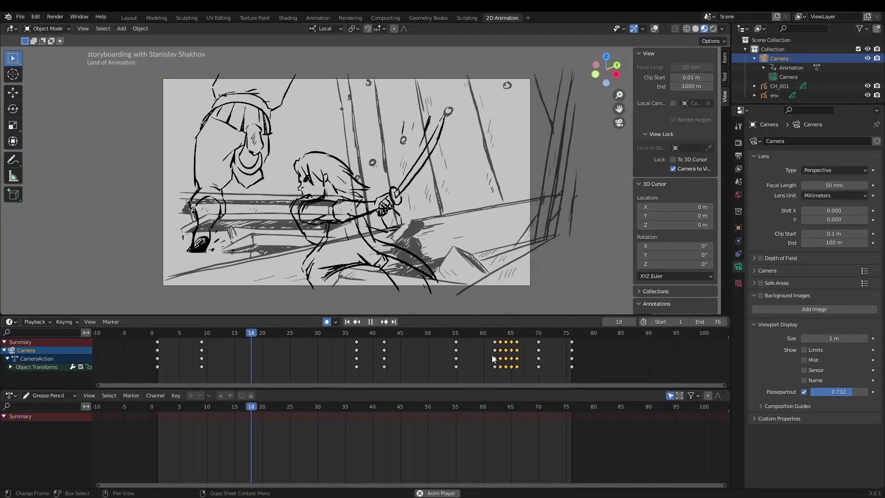
Shift the camera impact keyframes around frames 60–66 and check frames 68–76
key(a)
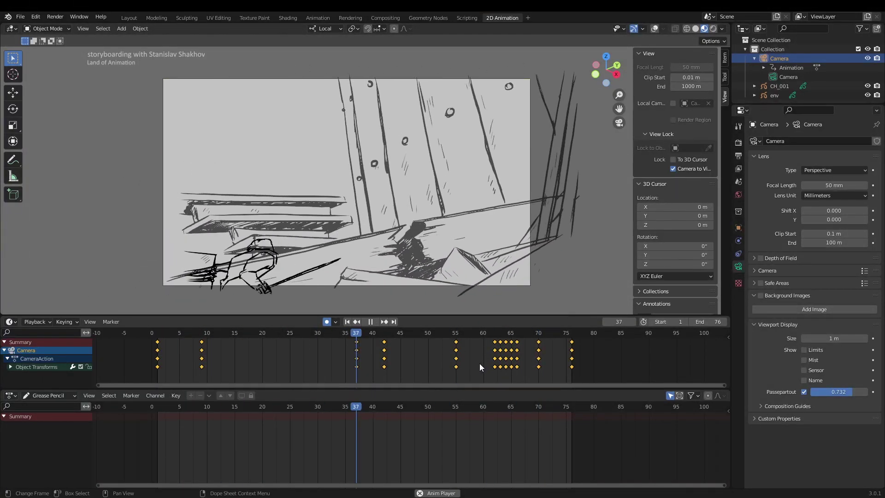
drag(480, 363, 474, 346)
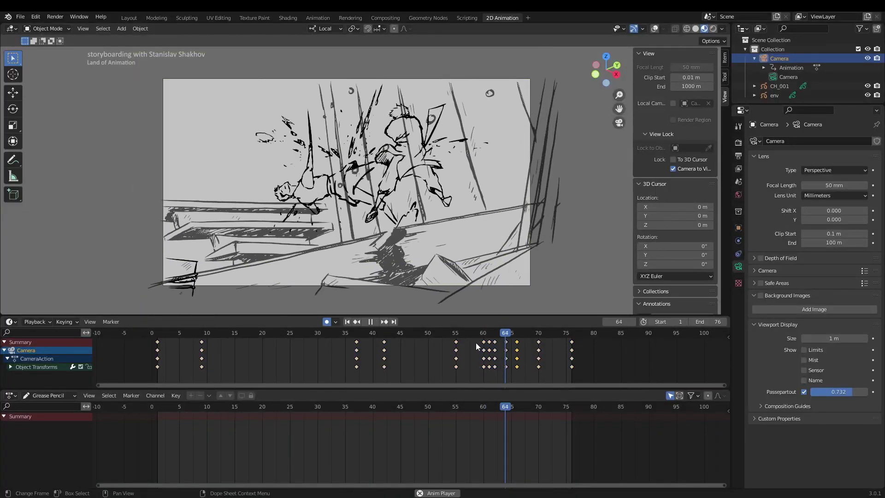
click(527, 334)
click(572, 332)
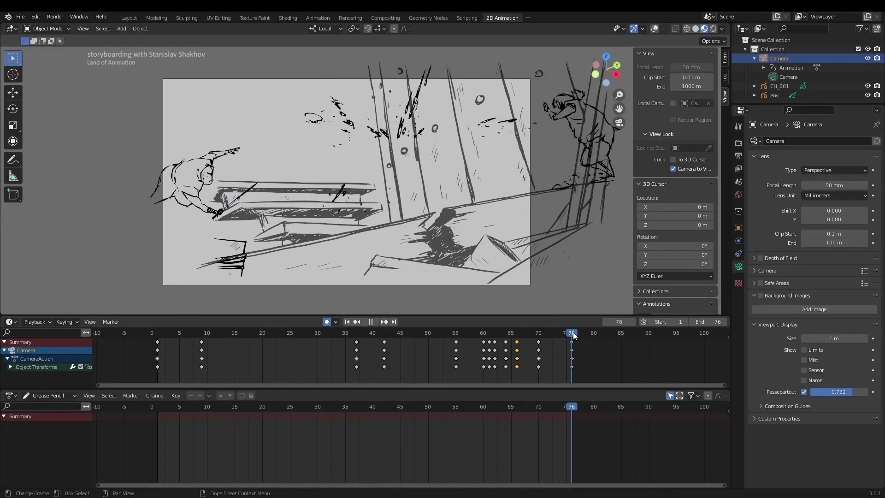
drag(535, 340, 538, 341)
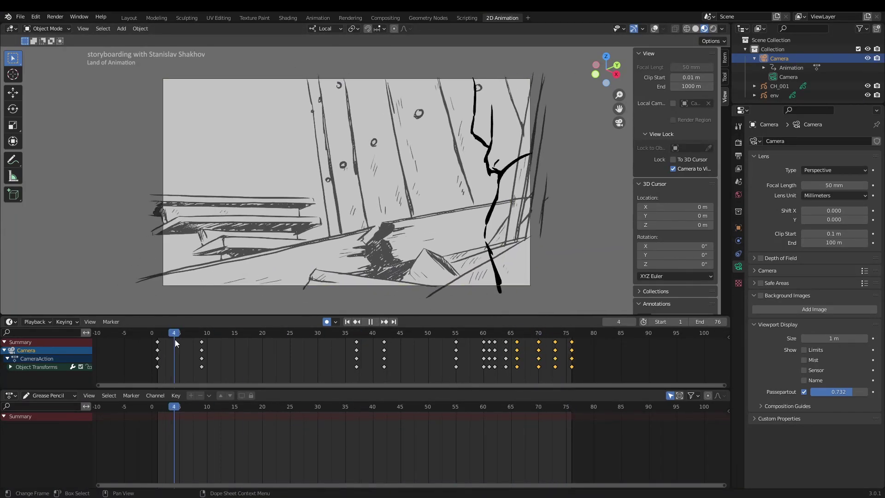
Play the retimed camera move from the start to review its timing
key(space)
drag(361, 353, 442, 328)
key(space)
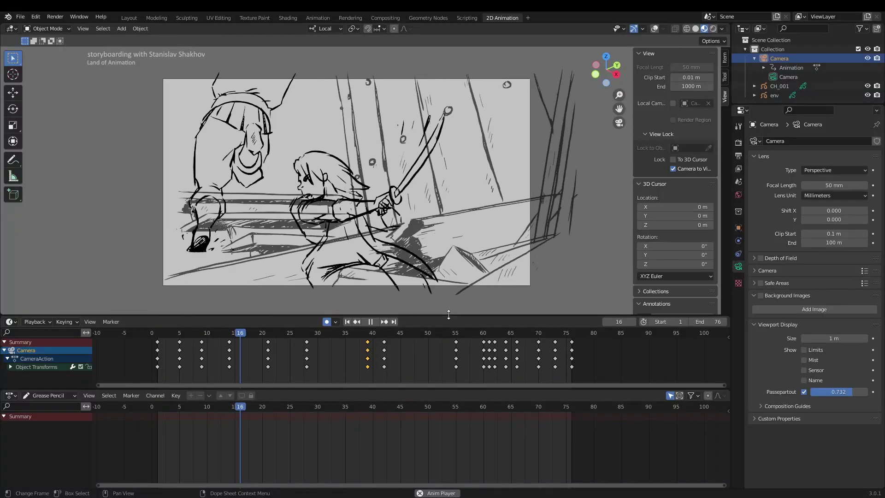
key(Escape)
key(space)
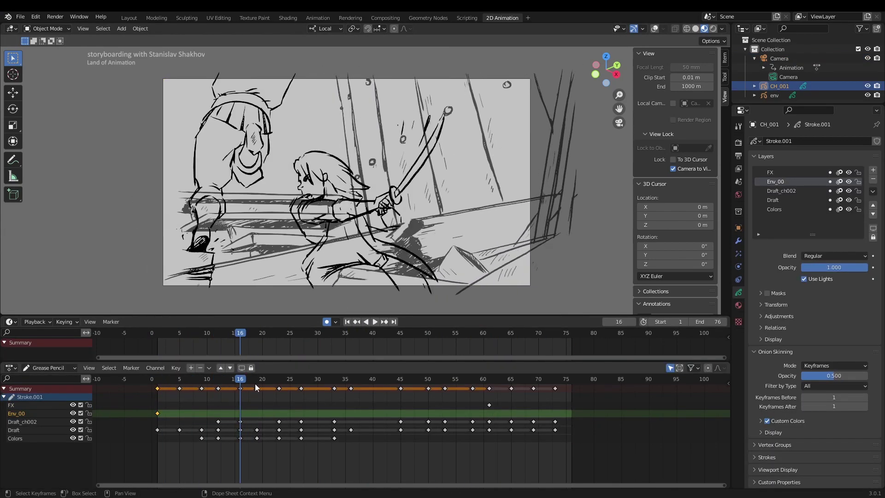
Ink two vertical column lines at the left of the shot and reselect the camera
key(ctrl+space)
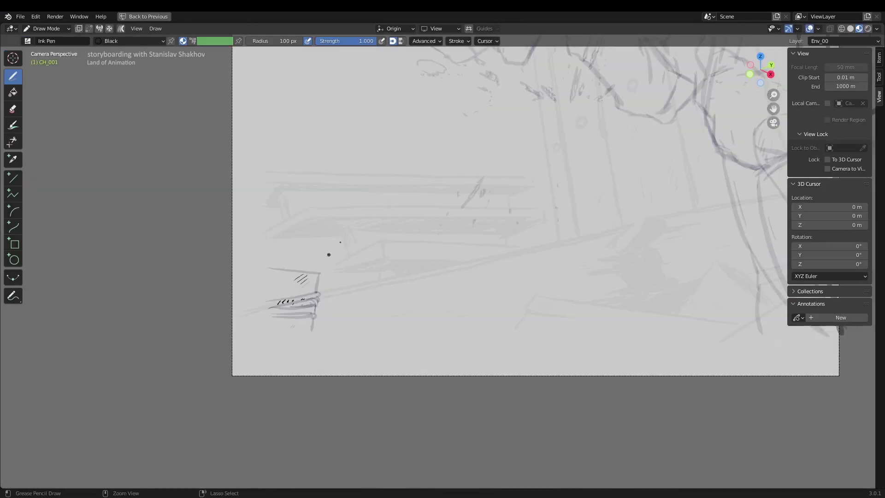
key(ctrl+space)
drag(291, 402, 302, 230)
drag(240, 219, 244, 396)
key(ctrl+space)
right_click(691, 103)
click(695, 100)
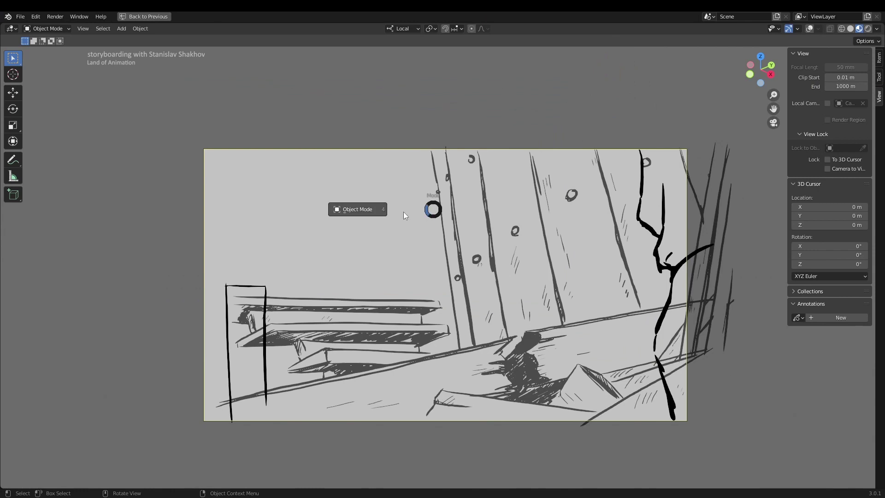
Put CH_001 in Draw Mode and ink the tall pole down to the column's top
click(402, 211)
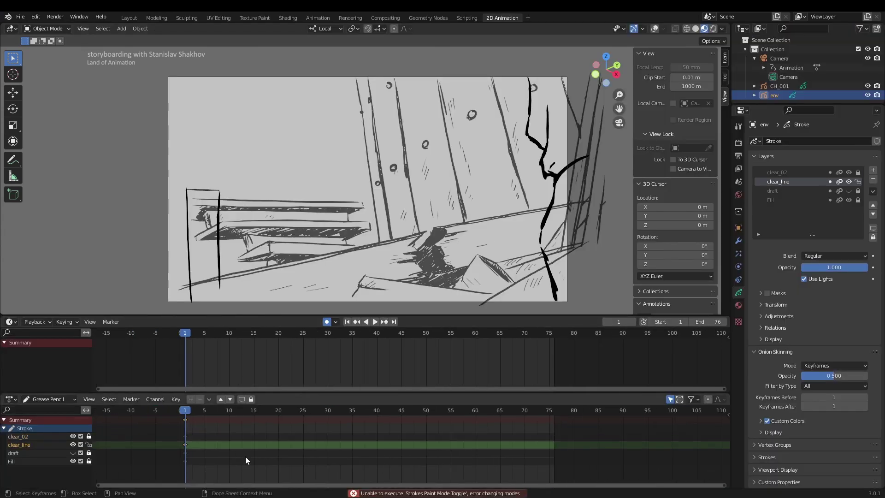
key(ctrl+Tab)
click(271, 156)
key(ctrl+space)
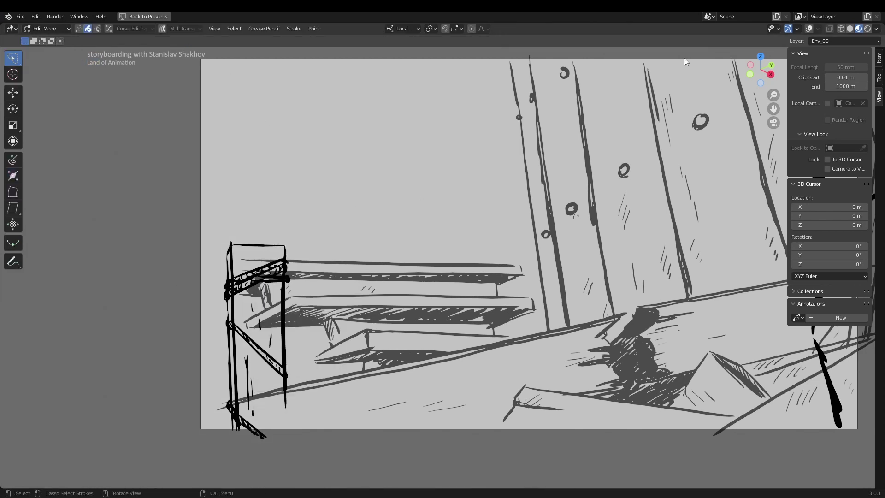
drag(215, 57, 223, 249)
key(ctrl+z)
drag(217, 56, 230, 244)
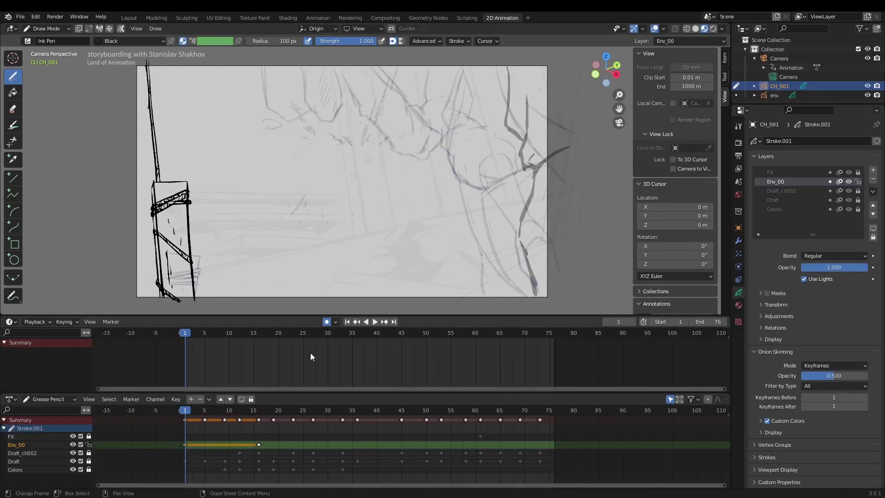
Re-ink the column on new Env_00 keyframes at frames 16 and 23 and play it back
key(ctrl+space)
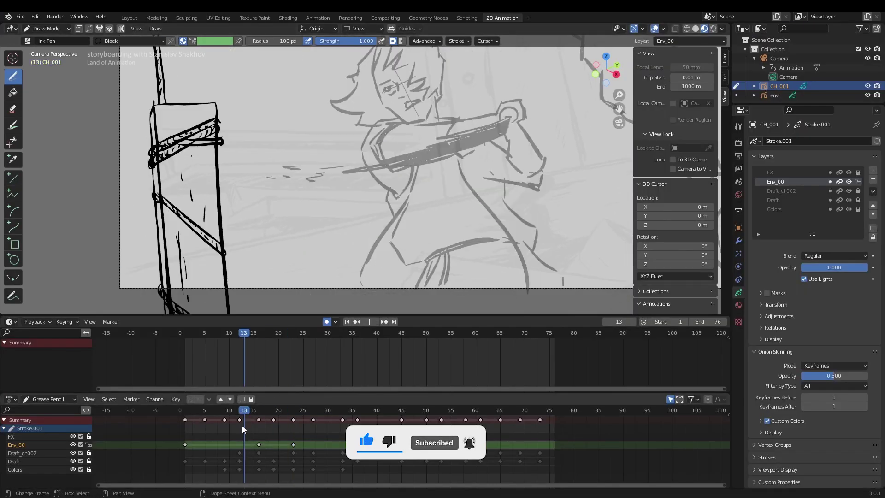
key(space)
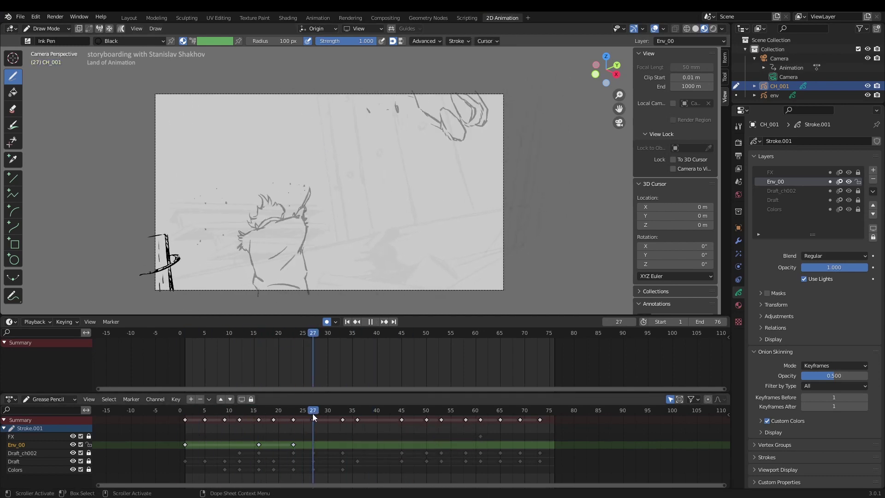
Review the new ink and draw the top edge of the hanging box
key(space)
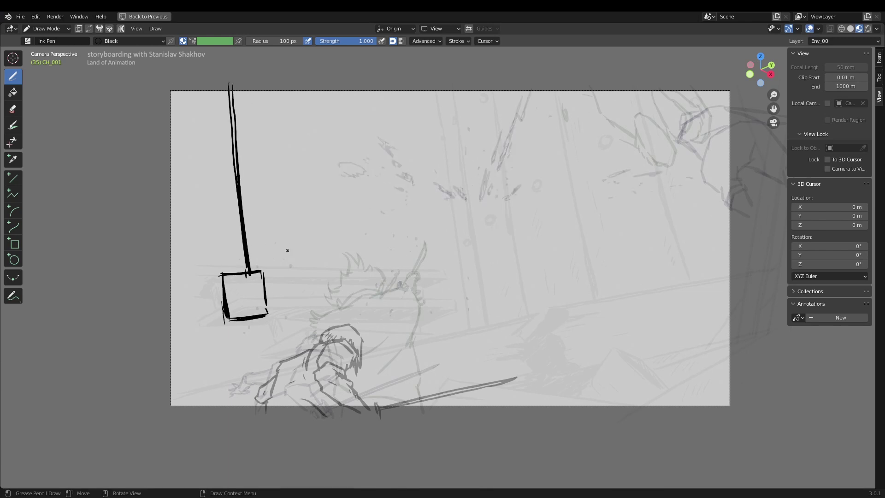
key(ctrl+space)
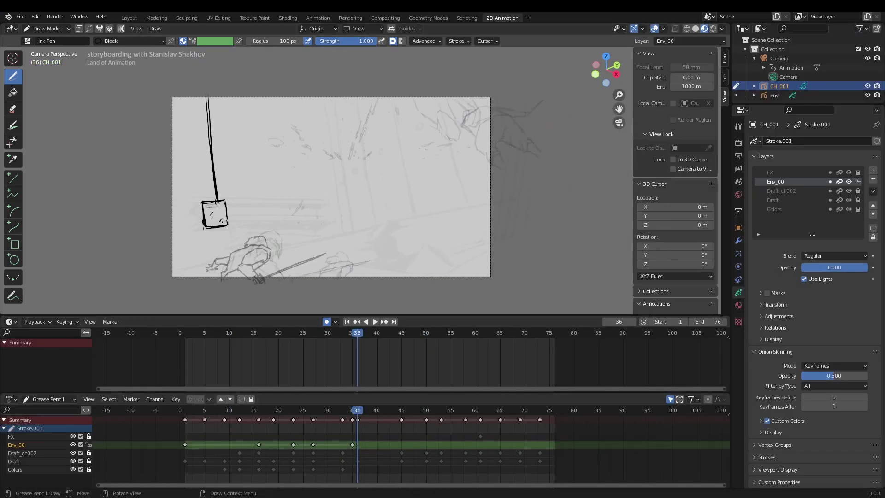
key(ctrl+space)
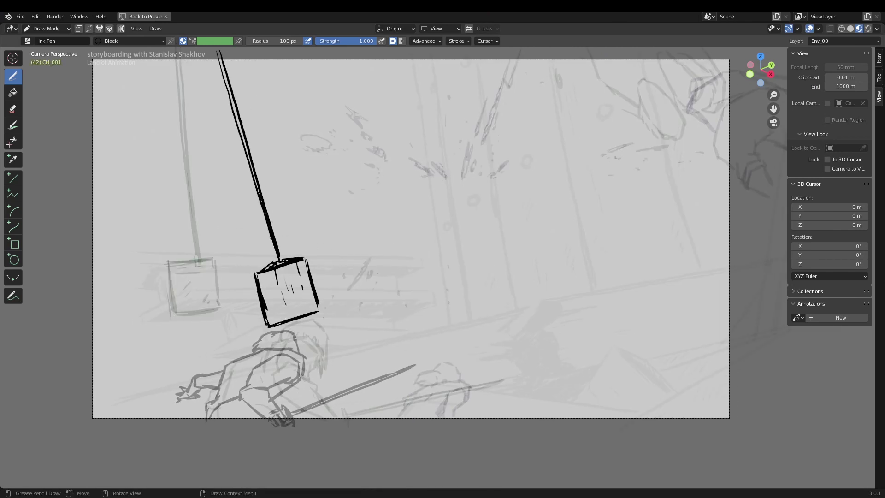
key(ctrl+space)
key(ctrl+space)
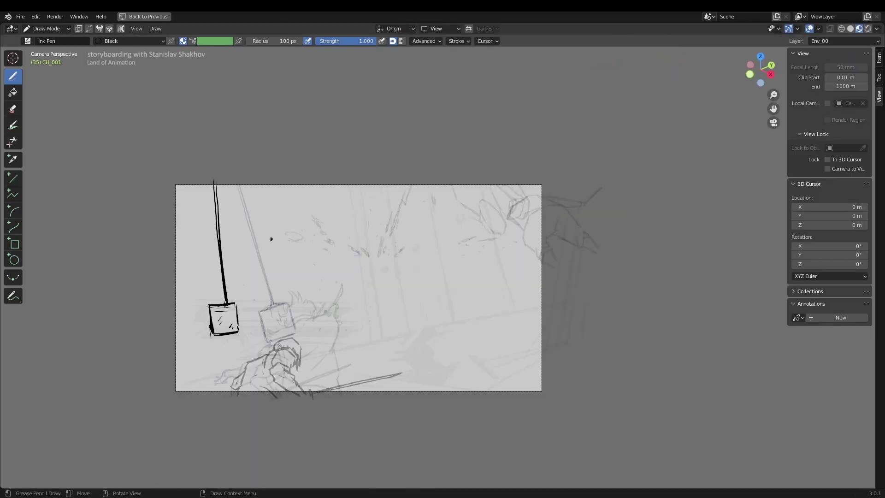
scroll(321, 261, up, 3)
key(ctrl+z)
drag(300, 264, 328, 253)
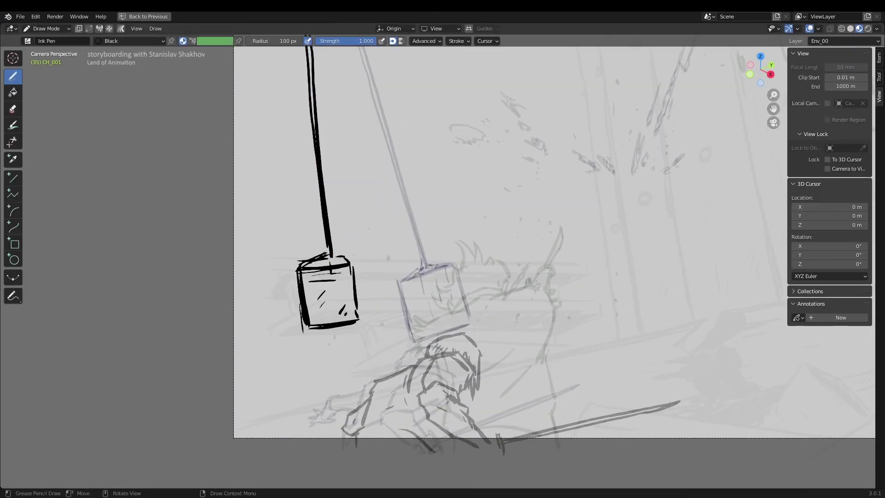
Replay from the start and ink the pole on a new frame-49 keyframe
key(ctrl+space)
key(shift+Left)
key(space)
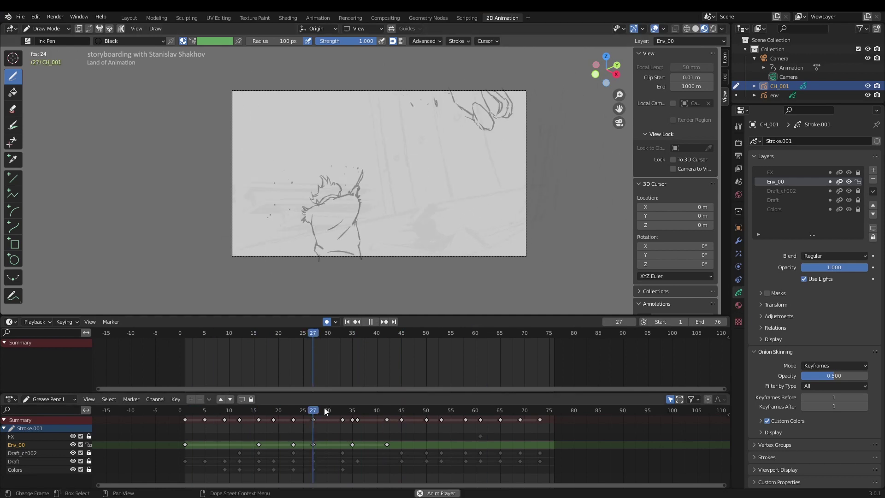
key(space)
key(ctrl+space)
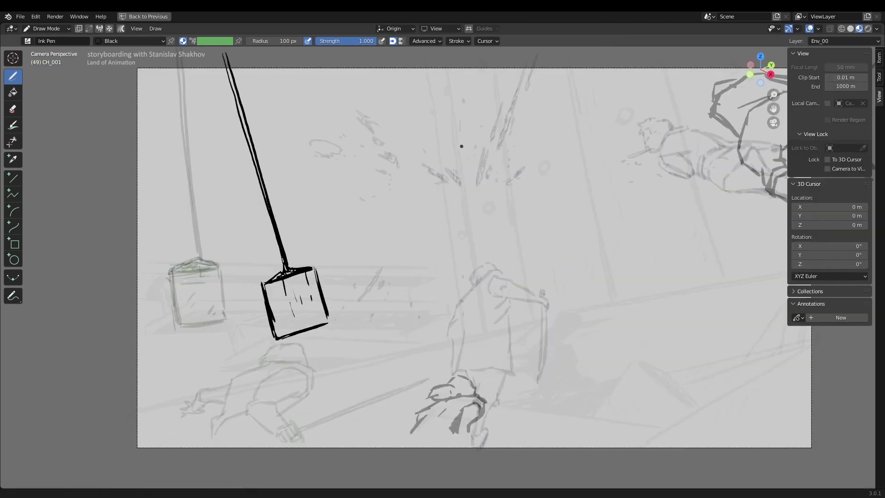
drag(181, 272, 176, 345)
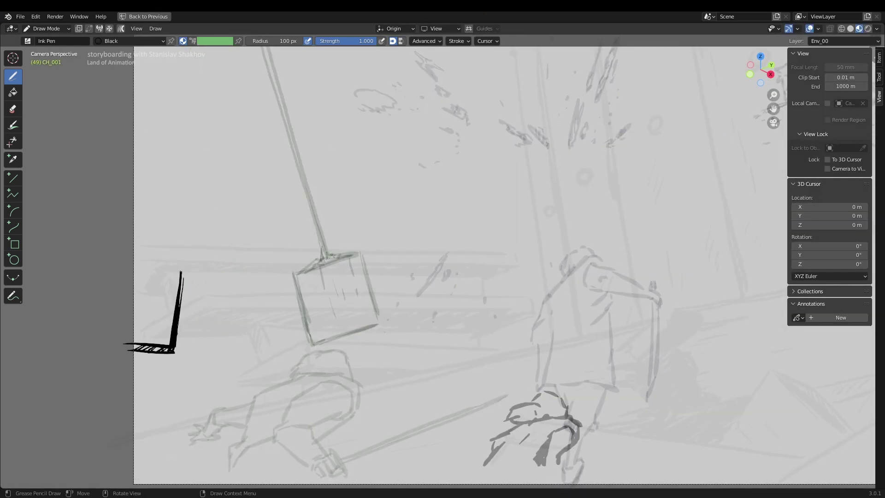
key(ctrl+space)
Advance to frame 66 and ink the hanging box on that keyframe
key(Home)
key(Right)
key(Right)
key(Right)
key(Right)
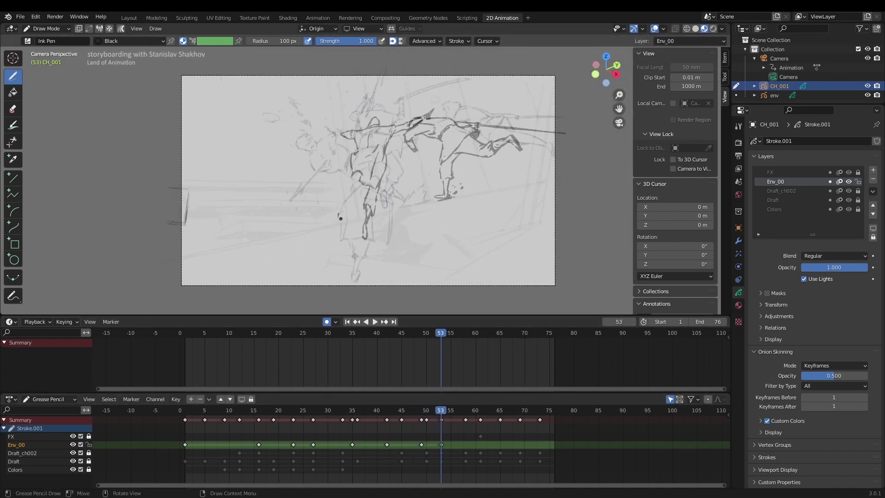
key(space)
key(space)
key(ctrl+space)
key(ctrl+space)
scroll(258, 193, up, 4)
key(ctrl+space)
drag(340, 283, 340, 350)
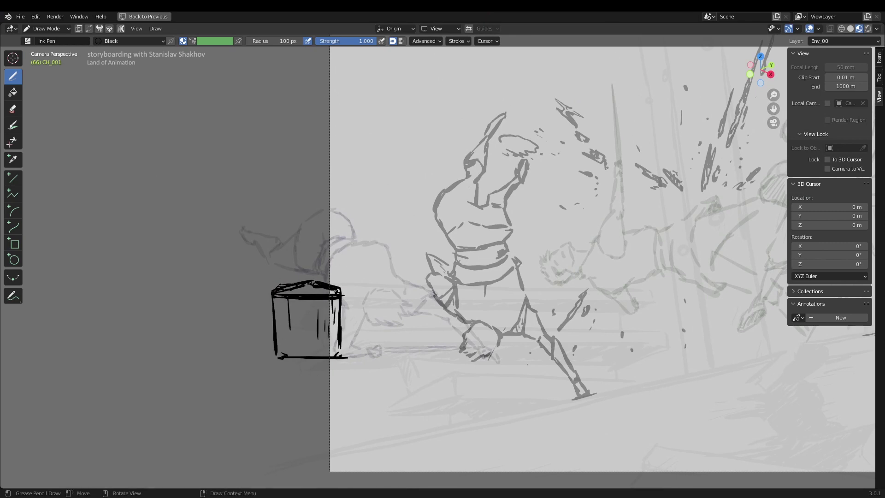
key(Home)
scroll(313, 70, up, 3)
Save fight_scene_006.blend and play back the inked pole and box through frame 71
key(ctrl+Tab)
click(460, 312)
key(Home)
key(ctrl+space)
key(space)
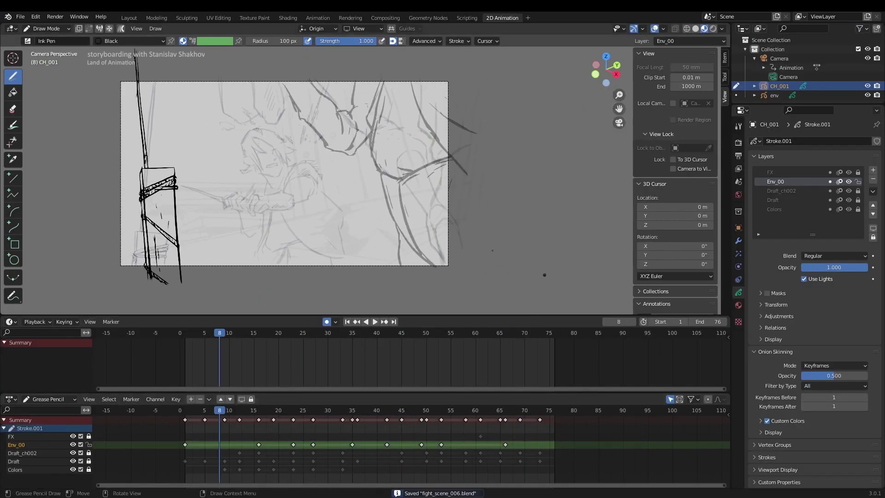
key(ctrl+space)
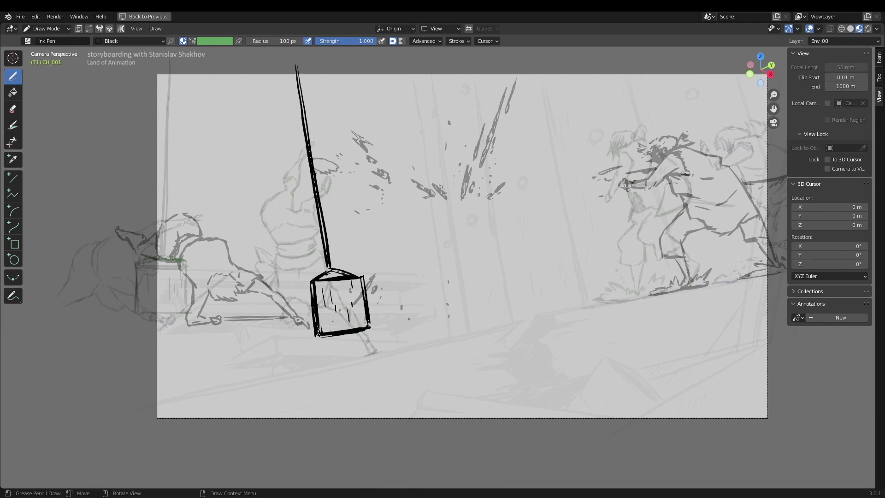
key(ctrl+space)
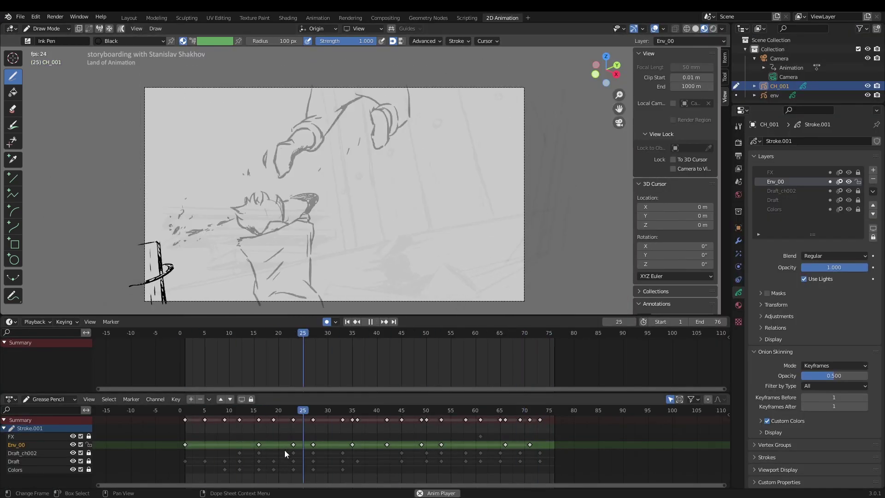
click(778, 58)
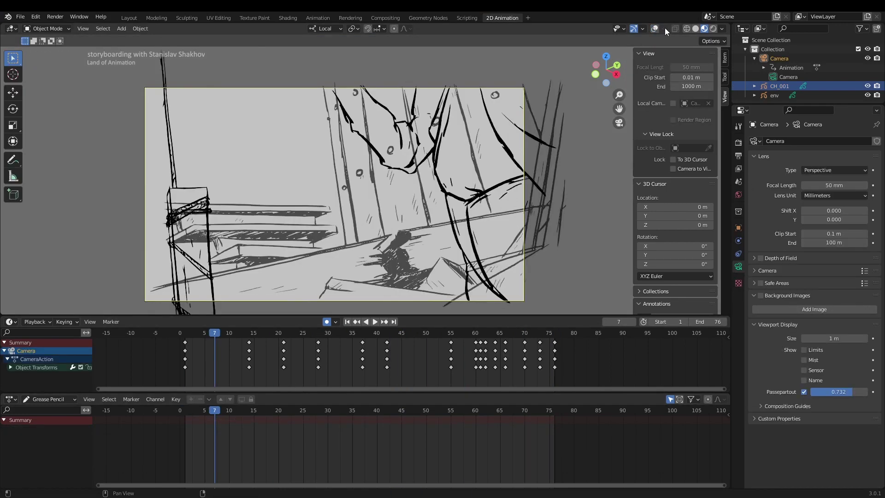
Keep the camera active and review the shot playback up to frame 60
key(Escape)
click(374, 221)
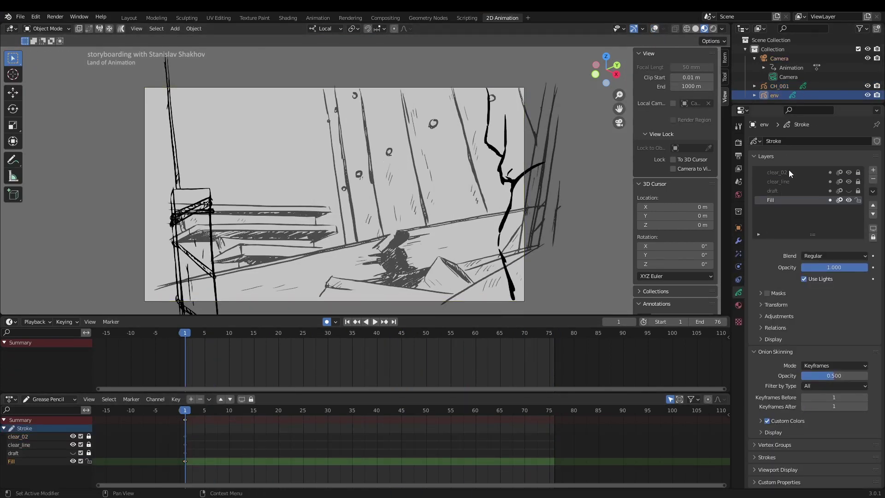
key(ctrl+z)
mouse_move(197, 411)
mouse_down()
mouse_move(358, 410)
mouse_move(187, 439)
mouse_up()
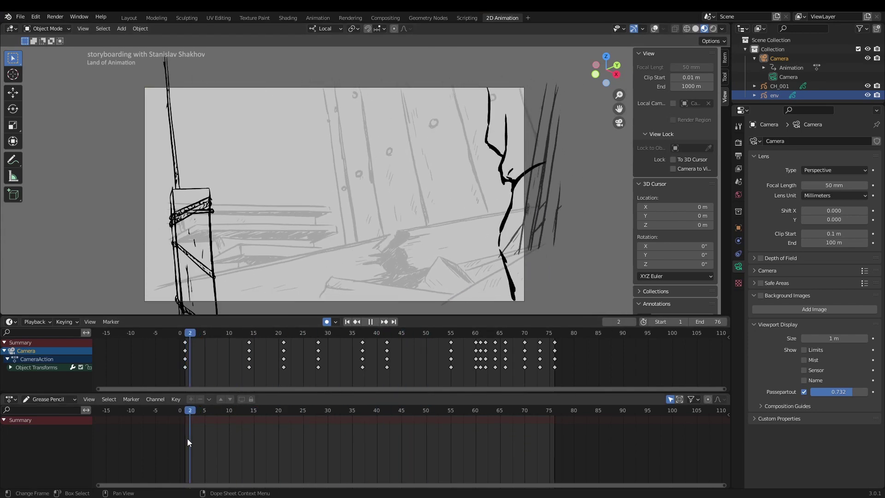
key(space)
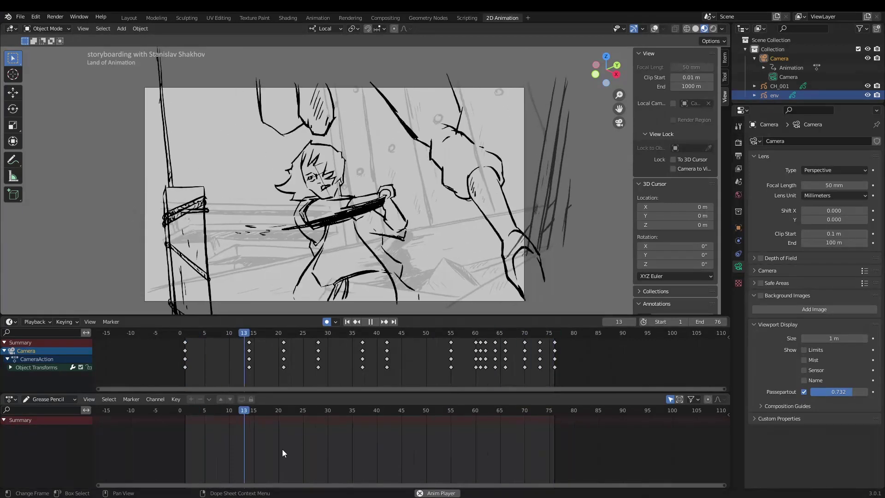
key(space)
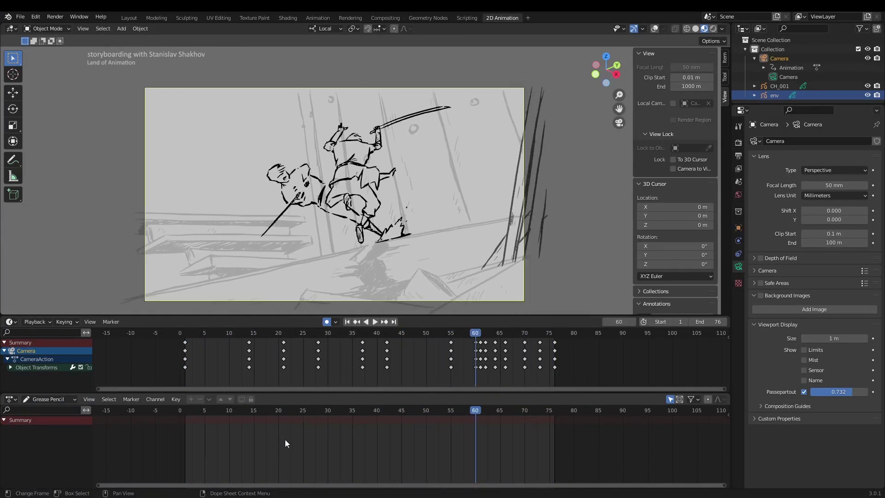
mouse_move(270, 408)
mouse_down()
mouse_move(312, 410)
mouse_move(183, 428)
mouse_move(320, 421)
mouse_up()
Black out the area outside the camera frame and reframe the opening through the locked camera
mouse_move(498, 250)
ctrl+middle_down()
mouse_move(473, 269)
mouse_move(494, 258)
ctrl+middle_up()
drag(851, 392, 880, 394)
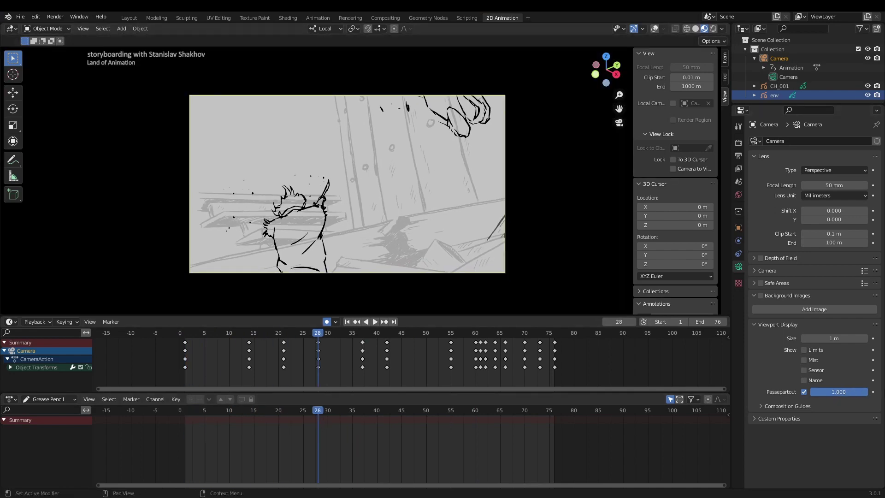
drag(258, 410, 183, 412)
key(space)
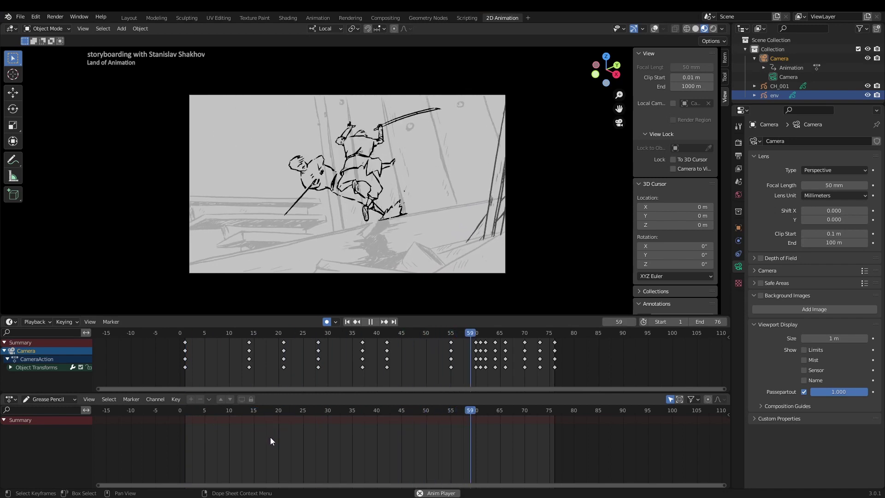
click(196, 412)
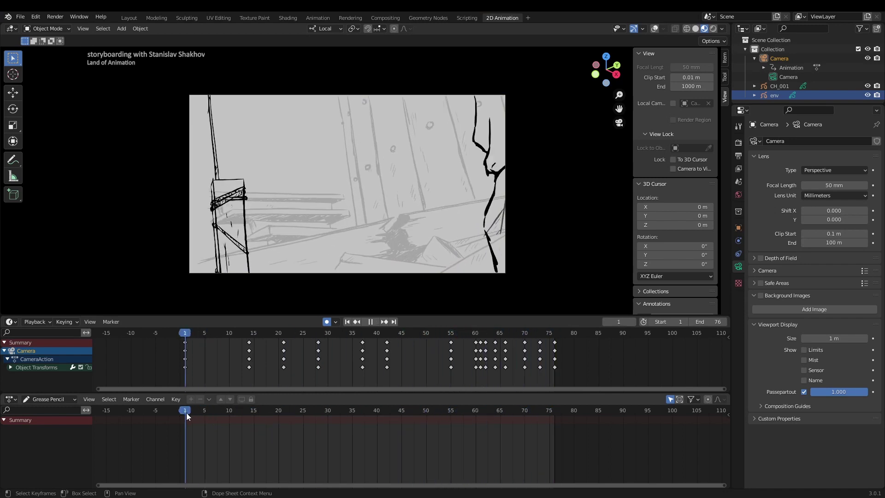
drag(186, 412, 221, 408)
ctrl+middle_drag(477, 194, 482, 188)
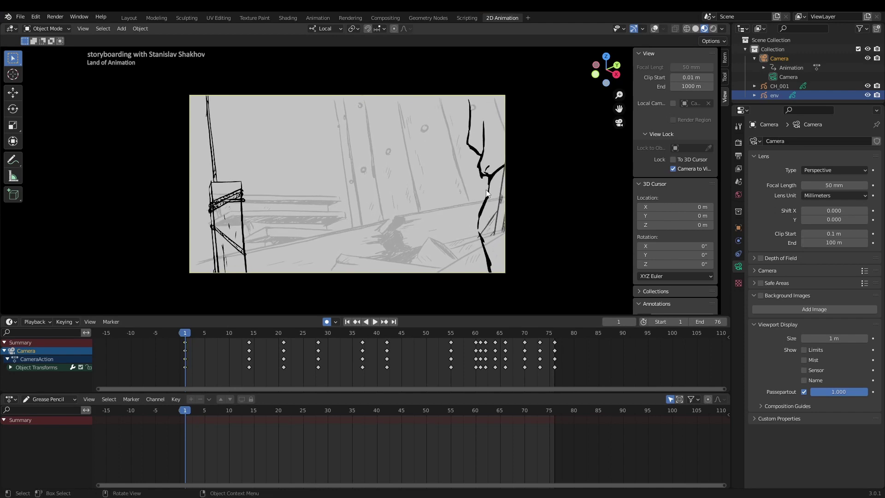
Box-select the camera keys at frames 21 and 42 and delete them
drag(250, 353, 179, 338)
mouse_move(280, 352)
mouse_down()
mouse_move(451, 345)
mouse_move(396, 342)
mouse_move(401, 335)
mouse_move(221, 351)
mouse_move(451, 338)
mouse_move(408, 344)
mouse_move(402, 335)
mouse_up()
key(space)
Nudge the frame-50 character sketch on the Draft layer, then retime the camera keys near frame 55
key(Up)
click(345, 200)
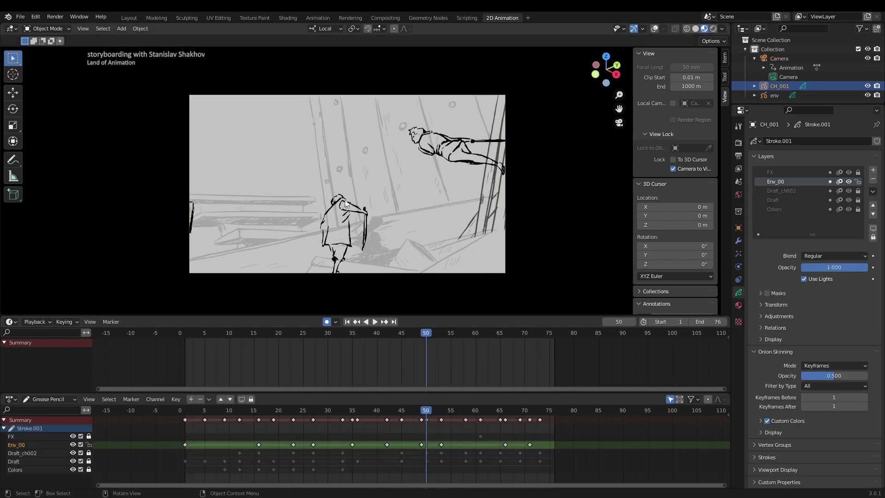
key(Tab)
drag(397, 252, 344, 186)
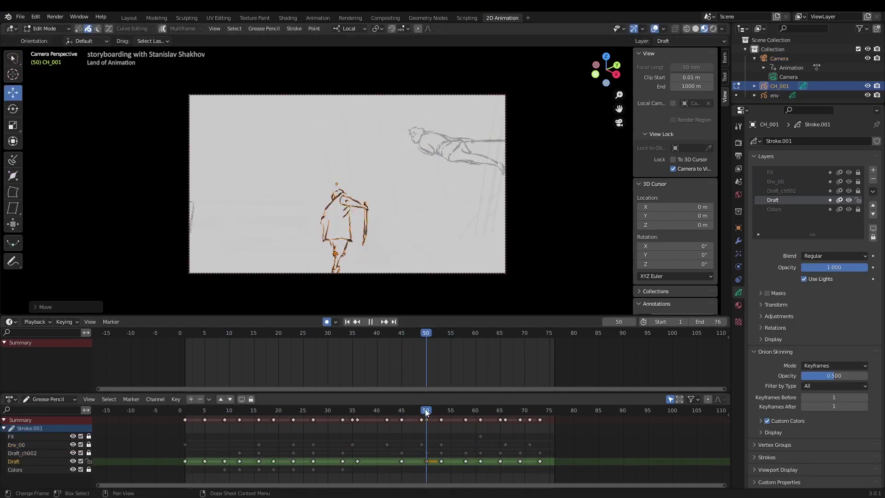
click(444, 334)
click(450, 341)
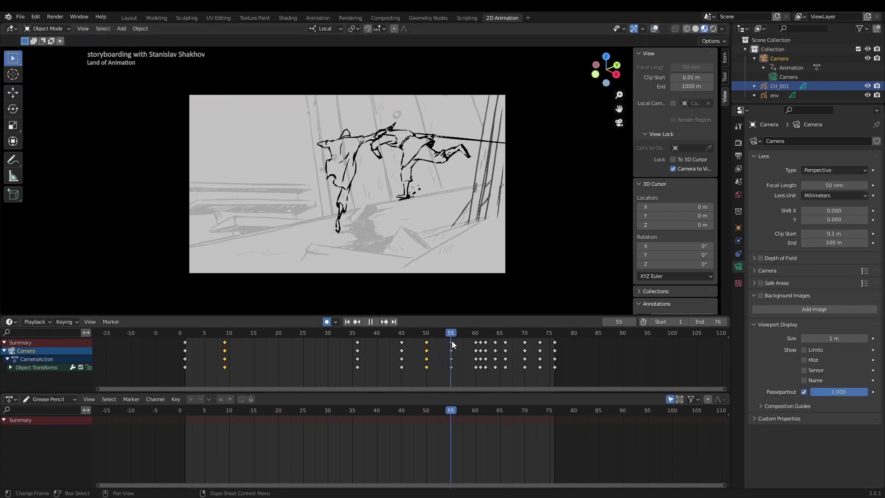
Review the sword clash and duplicate the frame-70 camera keys onto frame 73
key(space)
mouse_move(450, 341)
mouse_down()
mouse_move(384, 353)
mouse_move(402, 360)
mouse_move(359, 368)
mouse_move(402, 366)
mouse_up()
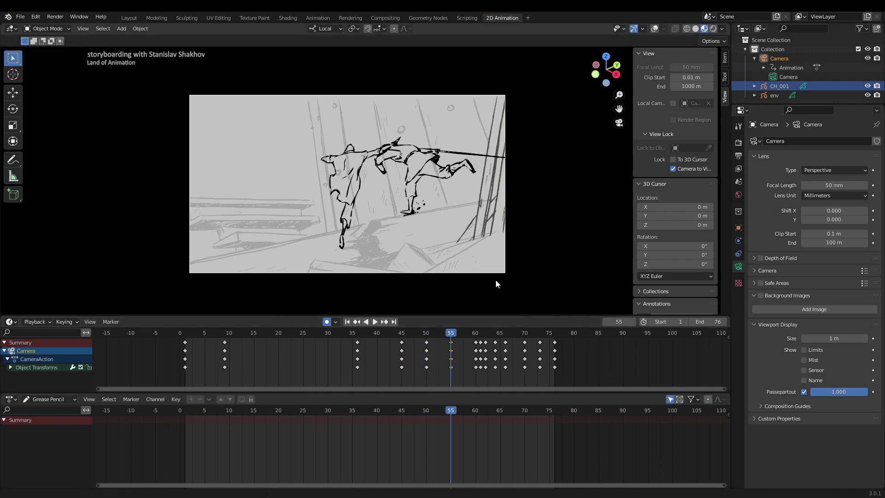
click(476, 333)
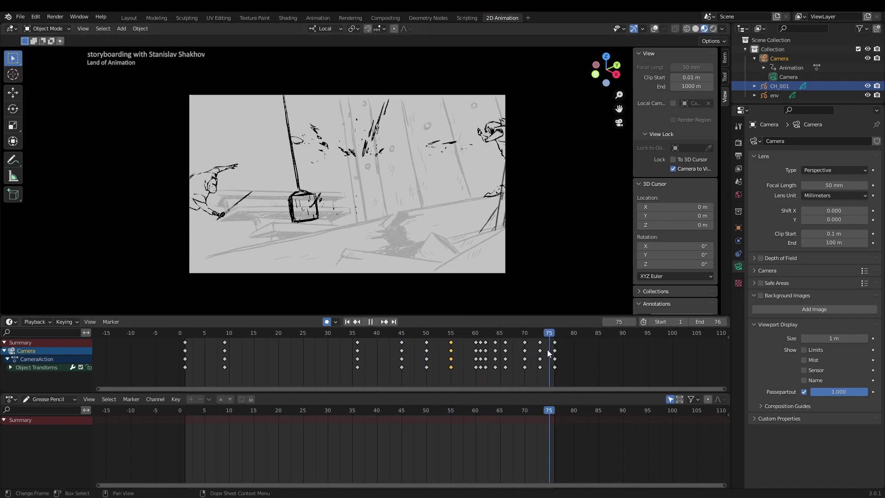
click(524, 342)
key(space)
key(i)
key(space)
Select the camera keys at frame 55 and compare poses through frames 51–63
click(449, 334)
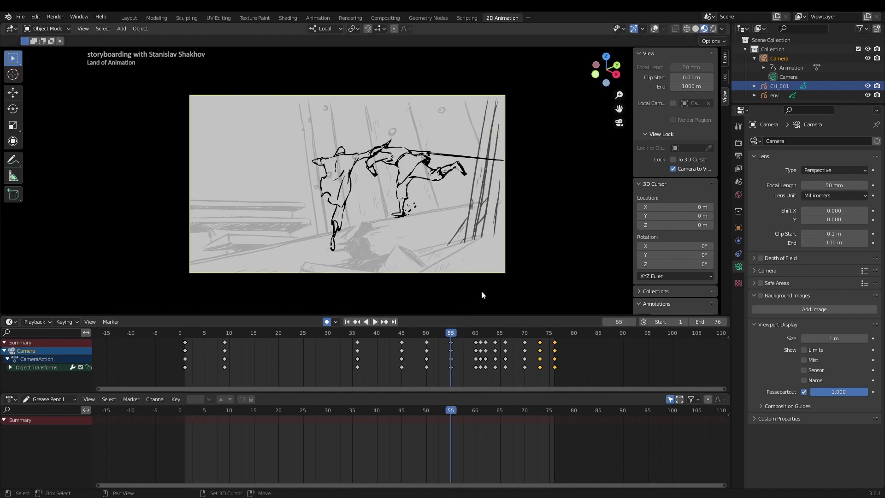
drag(437, 334, 449, 336)
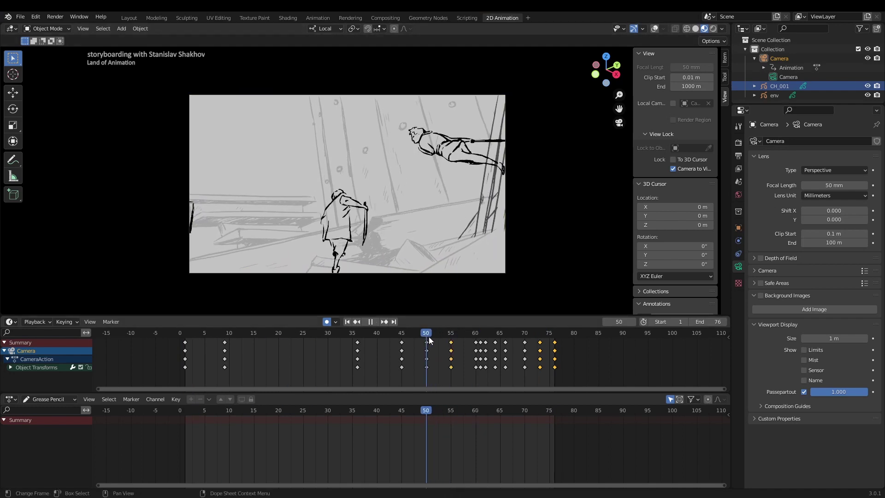
key(i)
mouse_move(441, 330)
mouse_down()
mouse_move(491, 332)
mouse_move(460, 333)
mouse_move(485, 337)
mouse_move(474, 339)
mouse_up()
key(space)
key(space)
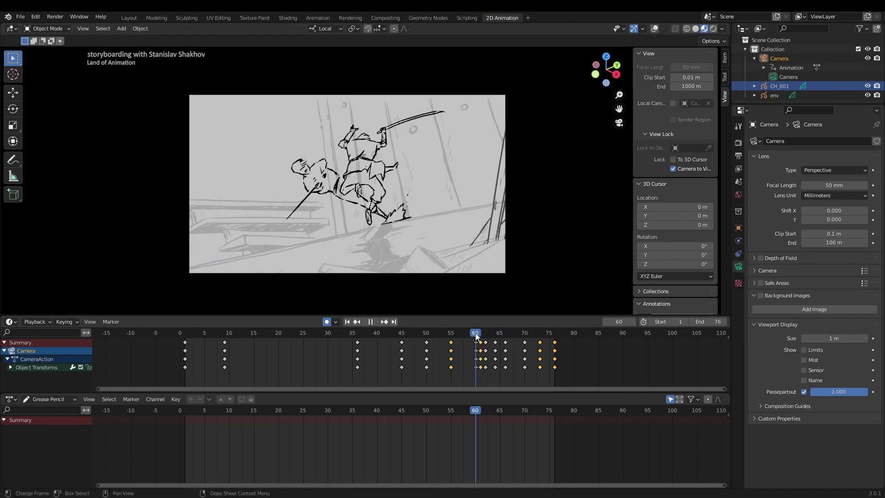
drag(483, 337, 491, 336)
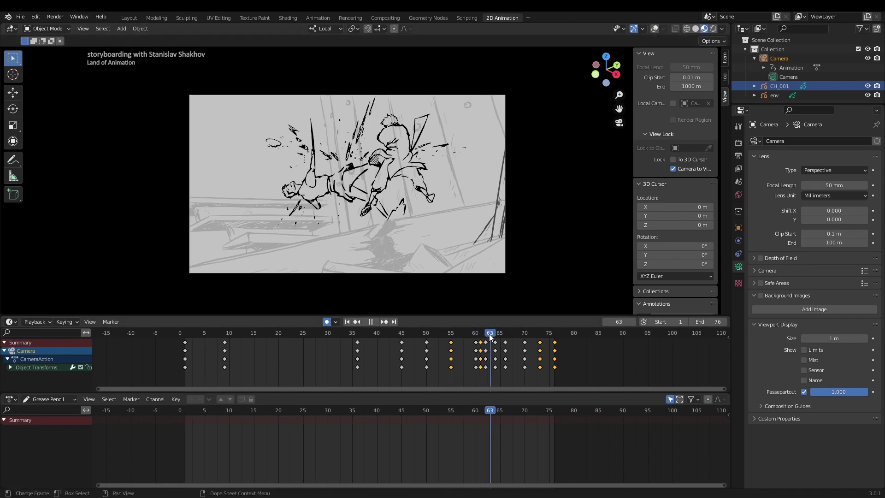
key(space)
Review the shot to frame 76, return to frame 50, and select CH_001
key(space)
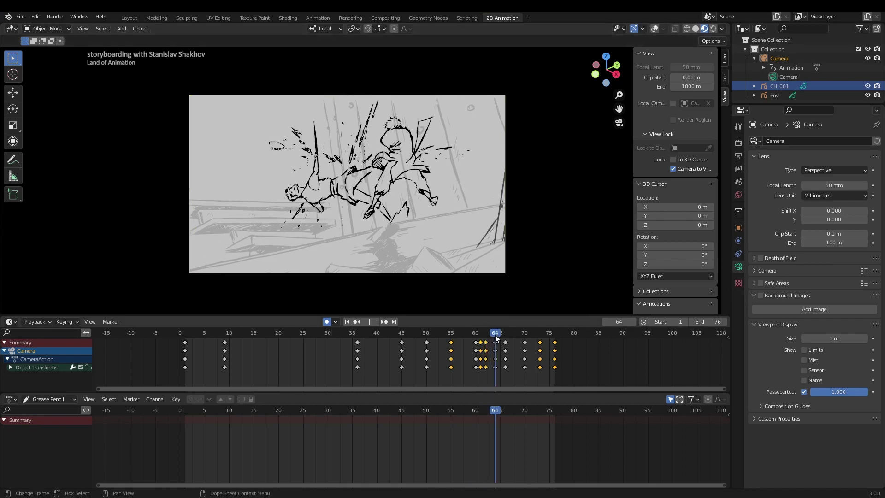
key(space)
mouse_move(509, 334)
mouse_down()
mouse_move(552, 341)
mouse_move(525, 349)
mouse_up()
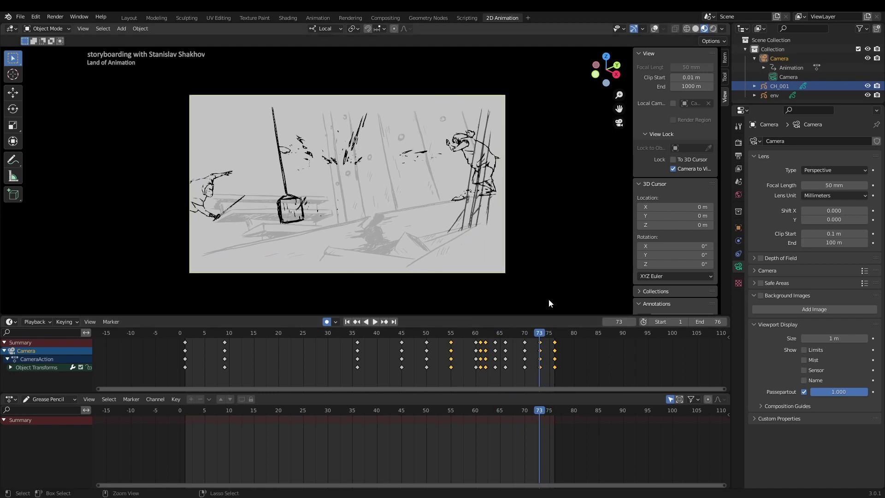
drag(546, 334, 555, 337)
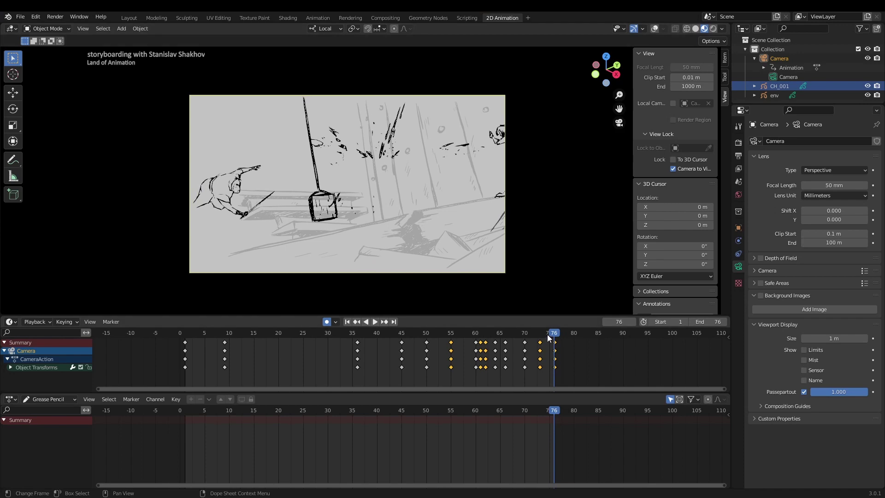
drag(548, 338, 557, 335)
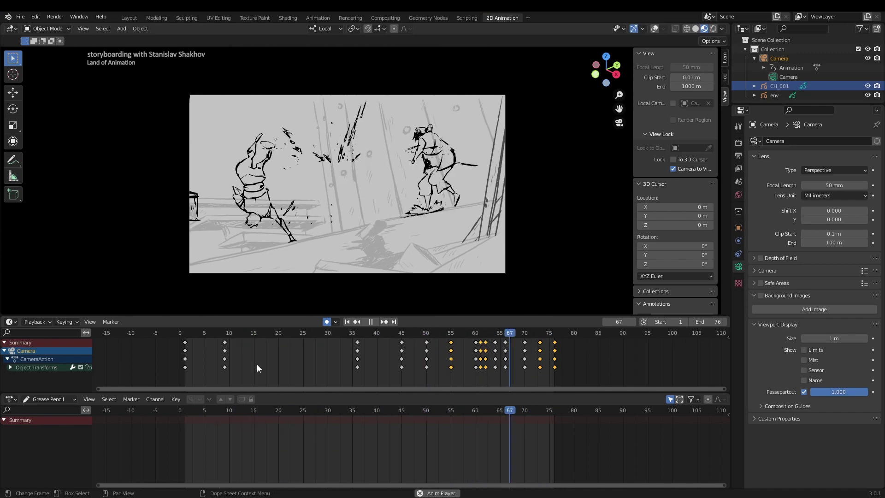
mouse_move(405, 332)
mouse_down()
mouse_move(427, 330)
mouse_move(402, 334)
mouse_up()
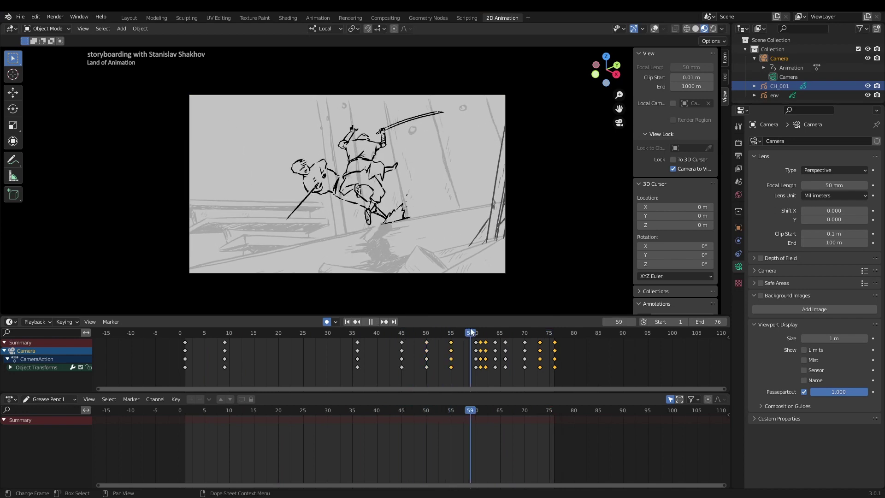
click(375, 248)
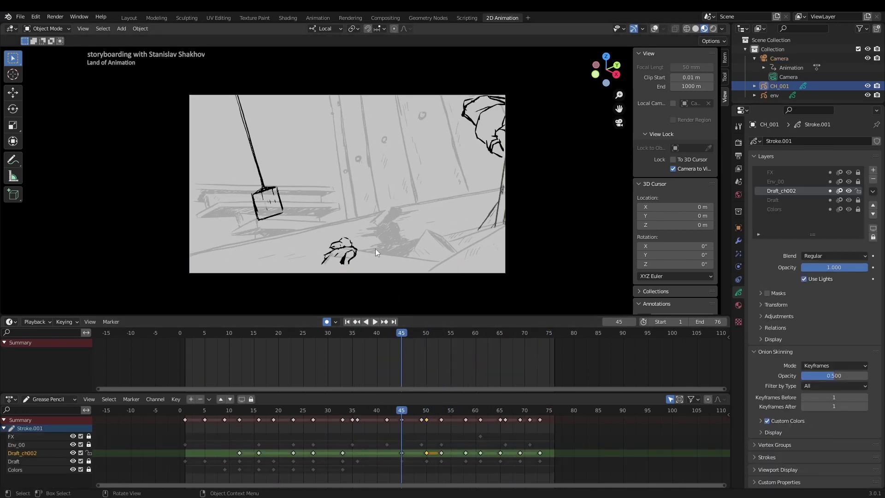
Move the selected Draft character strokes in Edit Mode and begin scaling them
key(Tab)
drag(375, 248, 406, 222)
key(g)
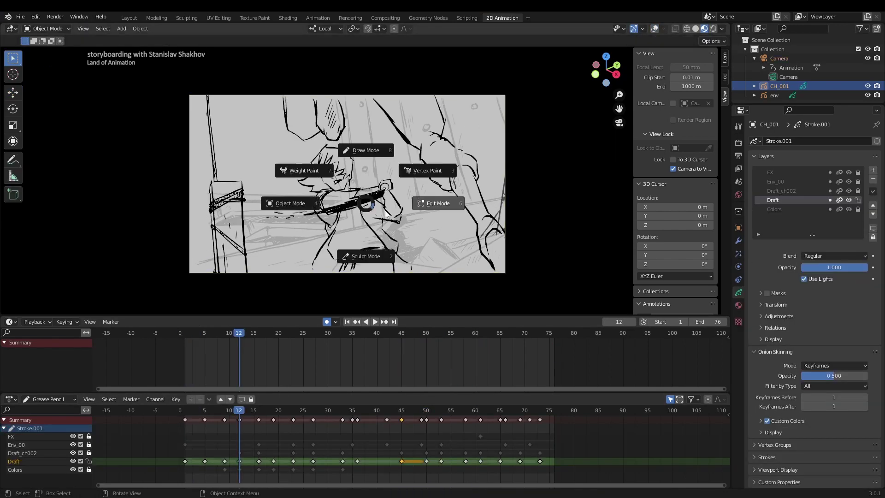
click(386, 213)
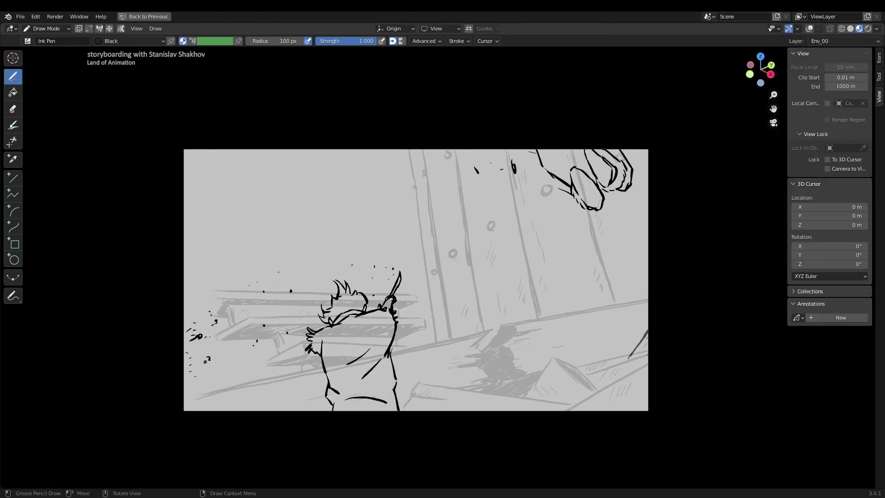
Toggle the maximized viewport back to the full 2D Animation layout and stop playback at frame 27
key(ctrl+alt+space)
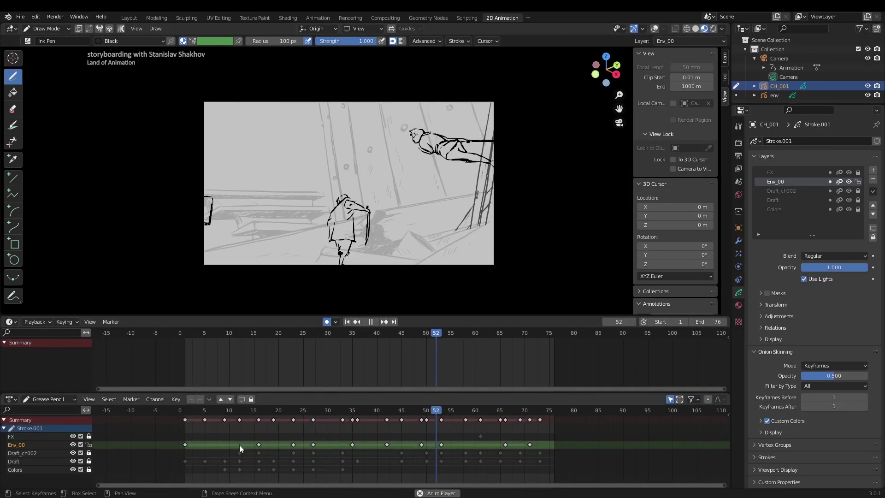
key(ctrl+alt+space)
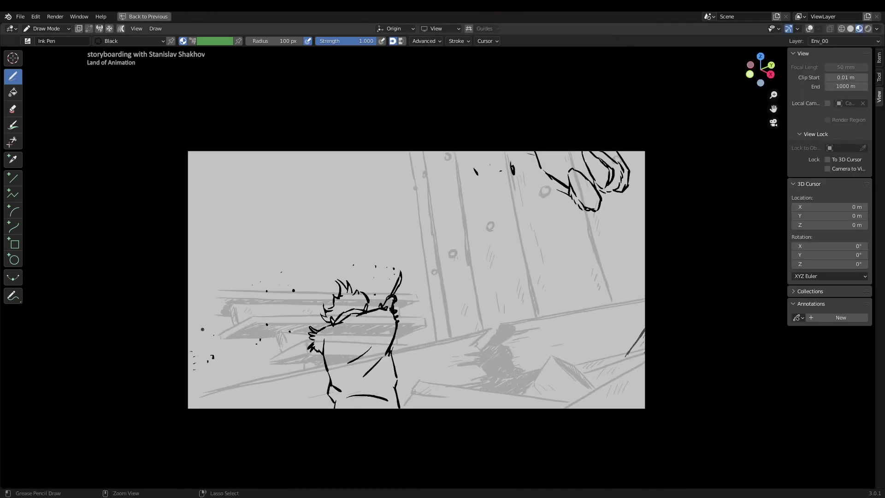
key(ctrl+alt+space)
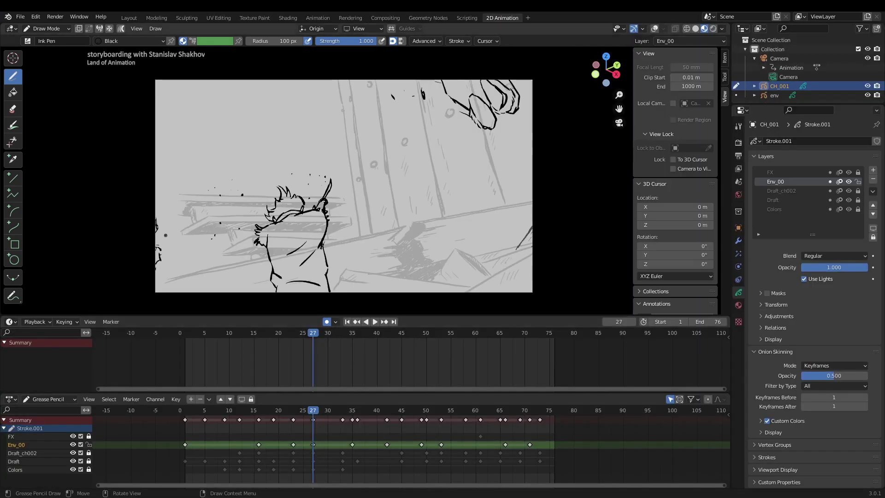
key(Escape)
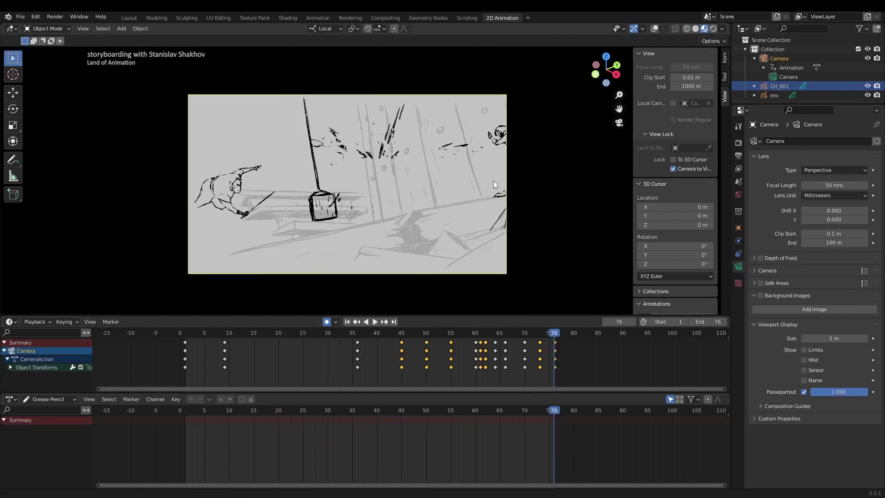
Zoom the Timeline and slide the camera's closing keys from frames 70–72 to frame 73
drag(523, 333, 505, 332)
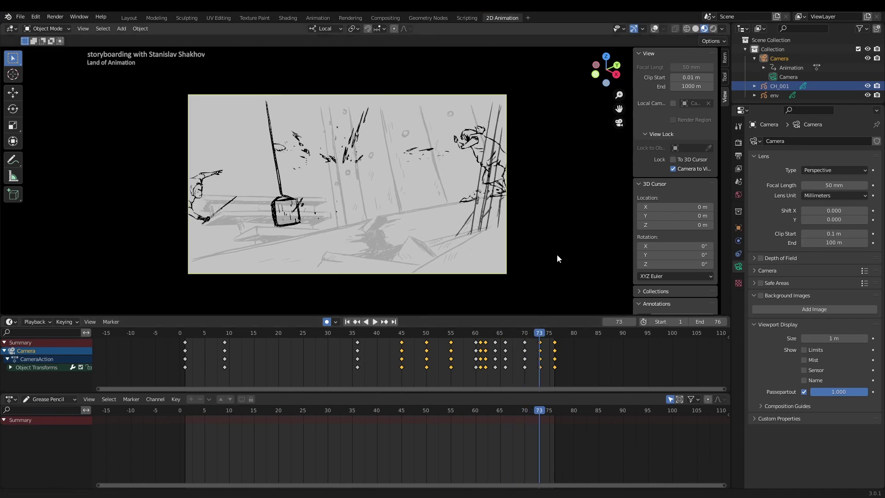
mouse_move(551, 331)
mouse_down()
mouse_move(523, 333)
mouse_move(535, 336)
mouse_up()
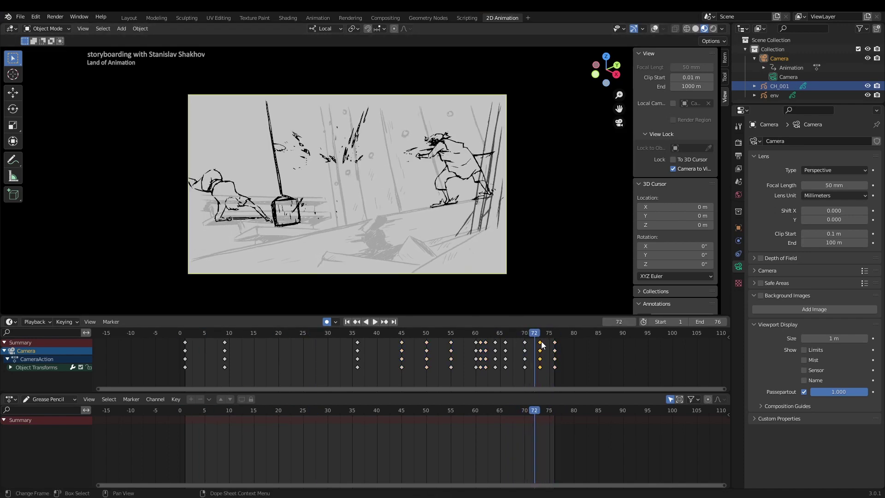
scroll(535, 337, up, 3)
drag(391, 336, 392, 343)
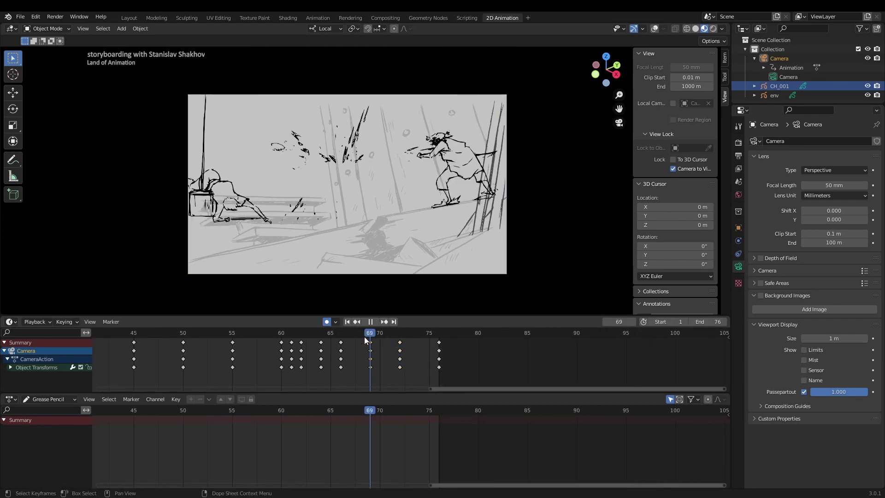
drag(383, 373, 414, 334)
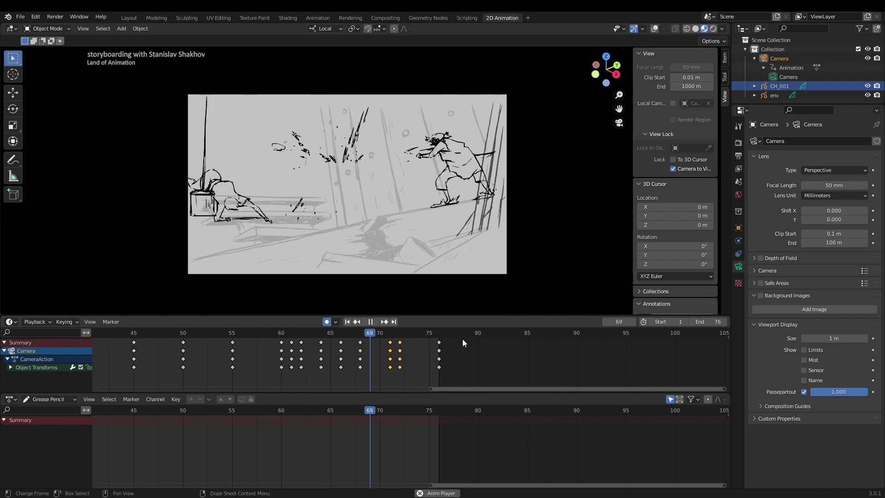
click(400, 367)
drag(402, 368, 409, 367)
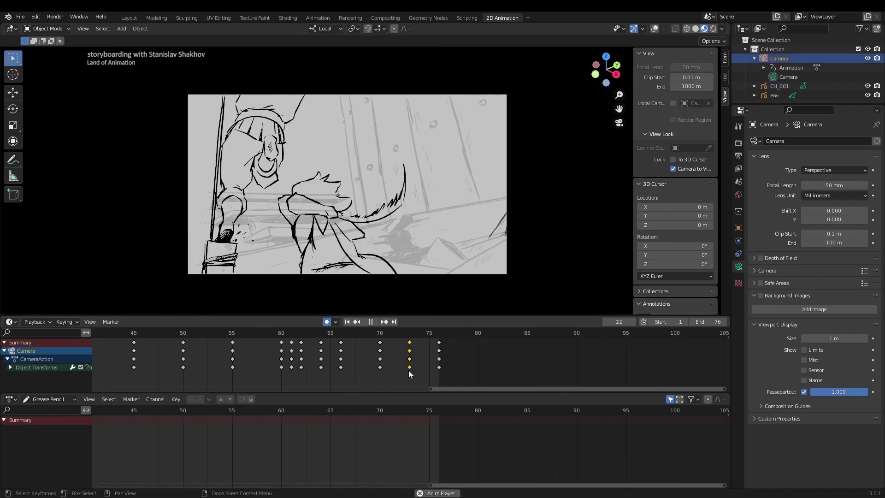
Stop playback at frame 76 and make CH_001 the active object
key(space)
mouse_move(429, 335)
mouse_down()
mouse_move(439, 336)
mouse_move(399, 335)
mouse_up()
click(454, 180)
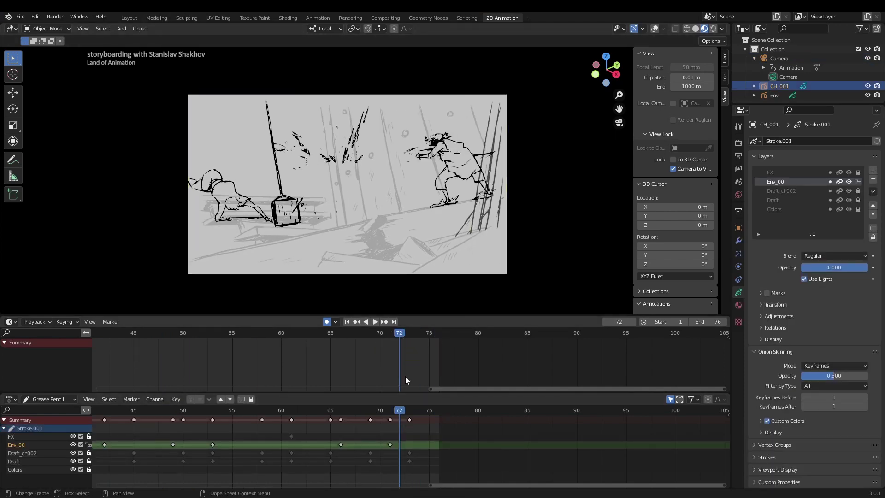
Jump to frame 73 and play the animation to review the camera timing
click(413, 412)
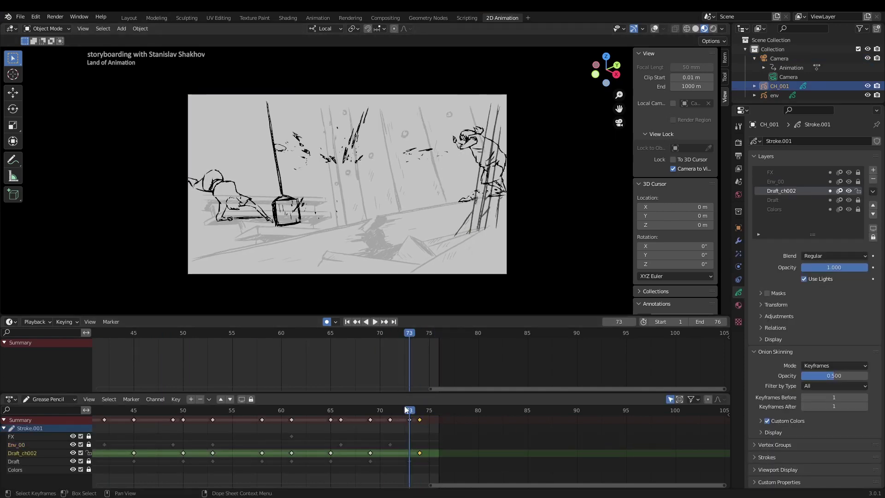
key(space)
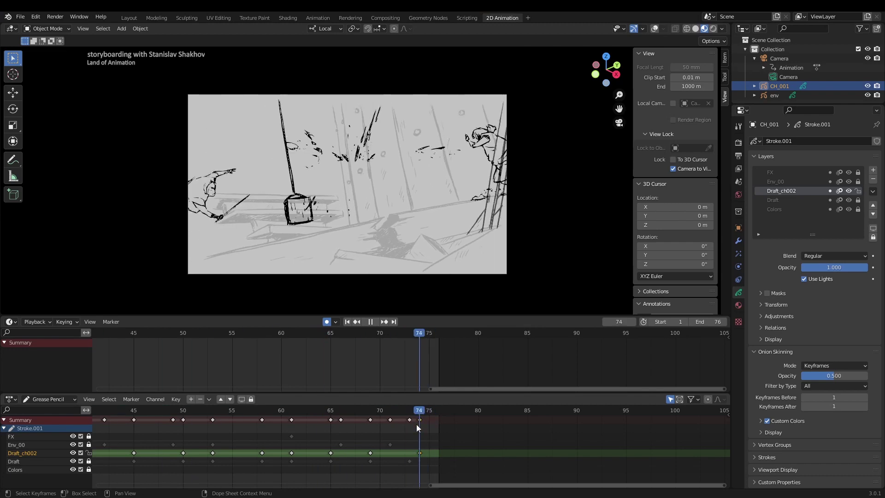
scroll(202, 438, down, 6)
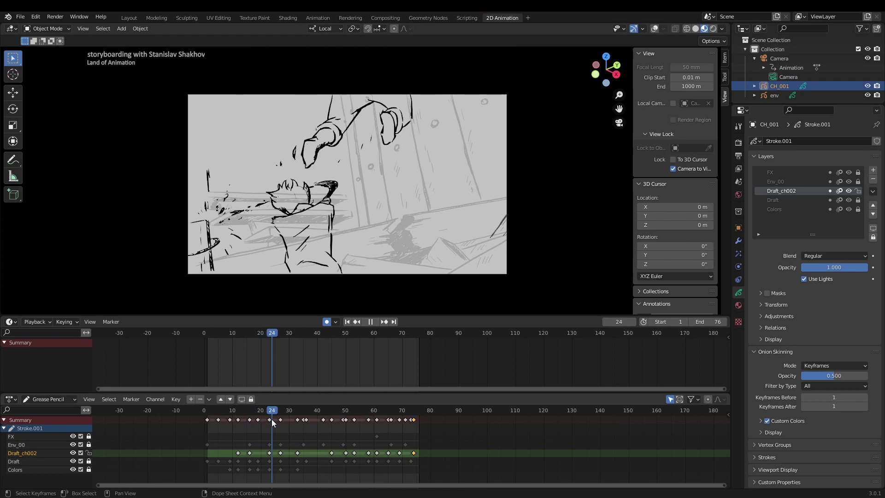
Shift the camera keys near frame 39 to about frame 41, replay, and reselect CH_001
click(778, 58)
mouse_move(325, 336)
mouse_down()
mouse_move(307, 345)
mouse_move(335, 341)
mouse_move(319, 342)
mouse_up()
key(i)
key(Escape)
key(space)
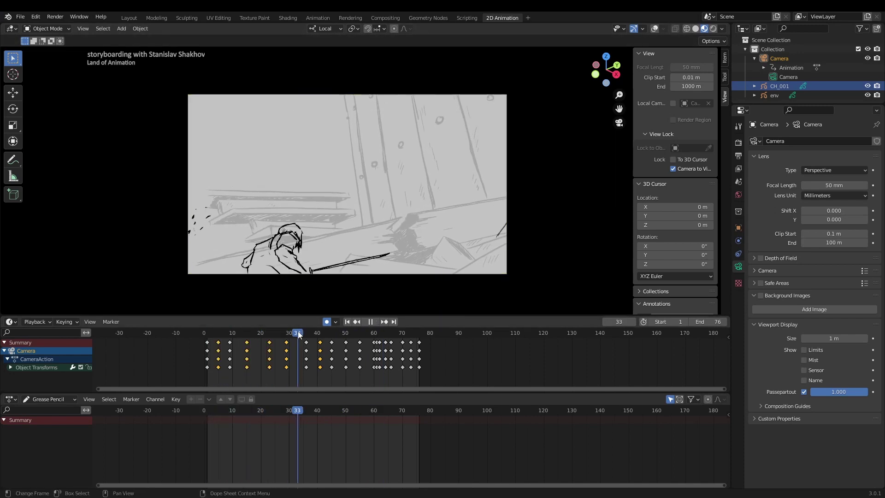
click(355, 257)
key(space)
Switch CH_001 into Draw Mode through the Ctrl+Tab mode pie
key(ctrl+Tab)
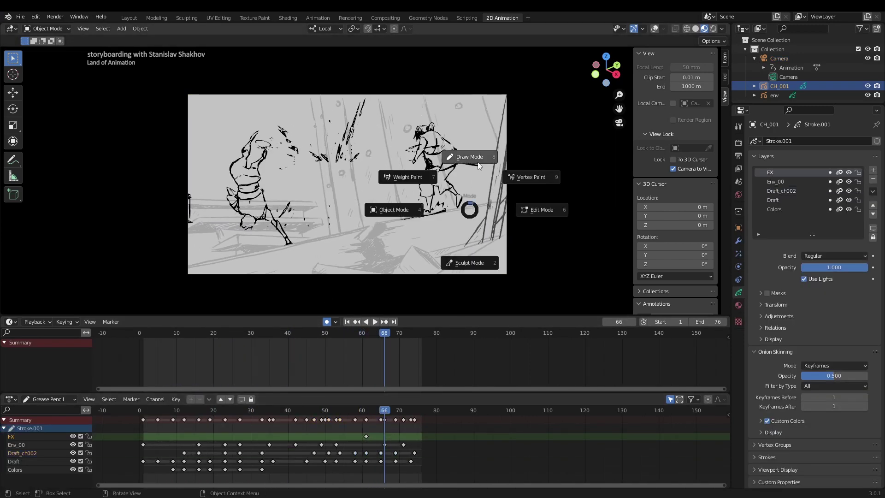
click(469, 159)
key(space)
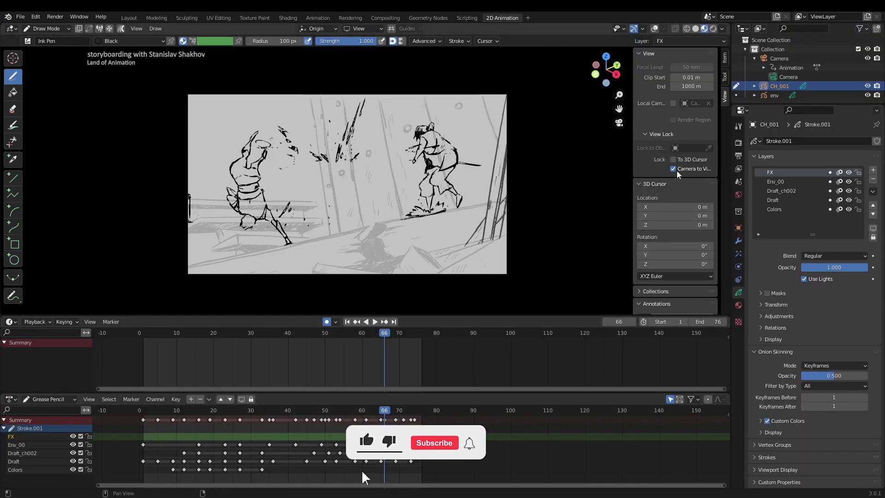
right_click(699, 103)
click(700, 102)
right_click(699, 104)
click(699, 102)
key(ctrl+z)
key(ctrl+z)
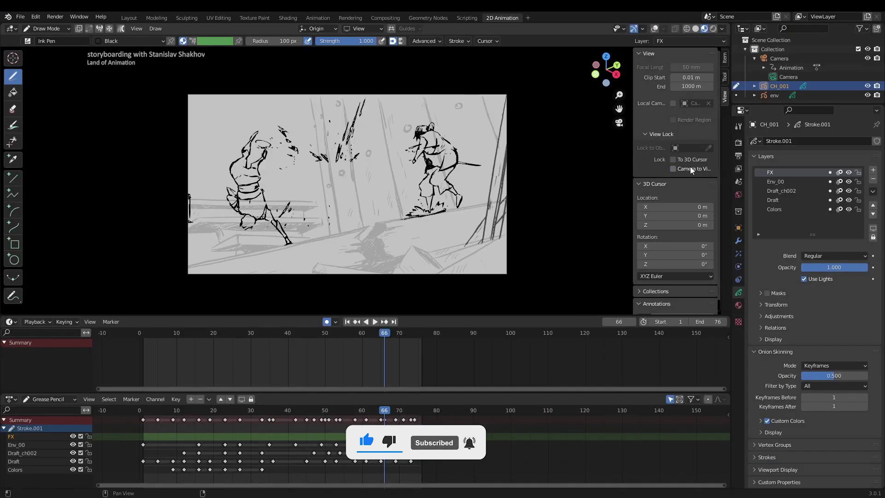
Review the shot maximized with overlay options, stopping at frame 69, then jump to frame 24
key(ctrl+space)
click(818, 29)
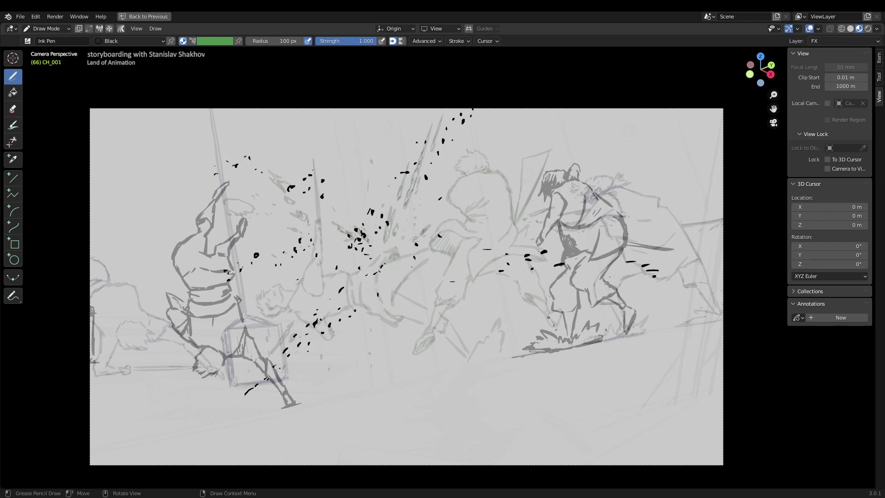
key(ctrl+space)
key(space)
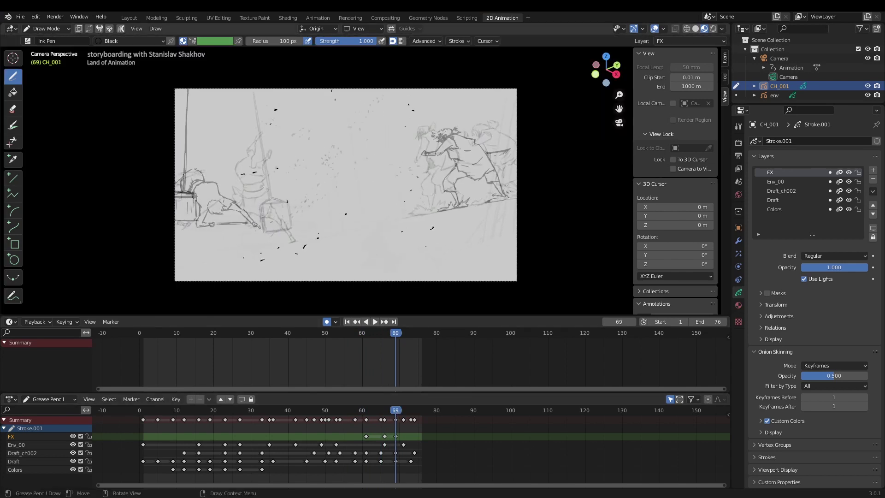
key(space)
click(229, 426)
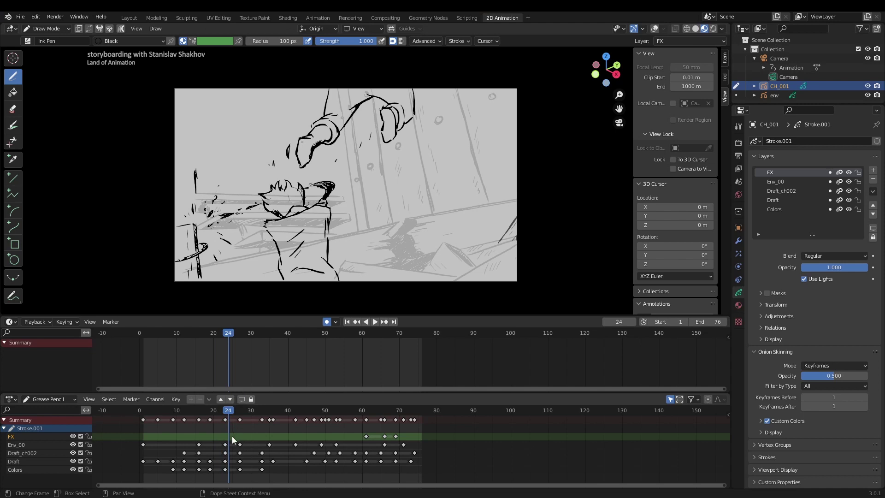
Duplicate the Env_00 layer's drawing keyframe at frame 24
click(232, 445)
key(i)
click(321, 259)
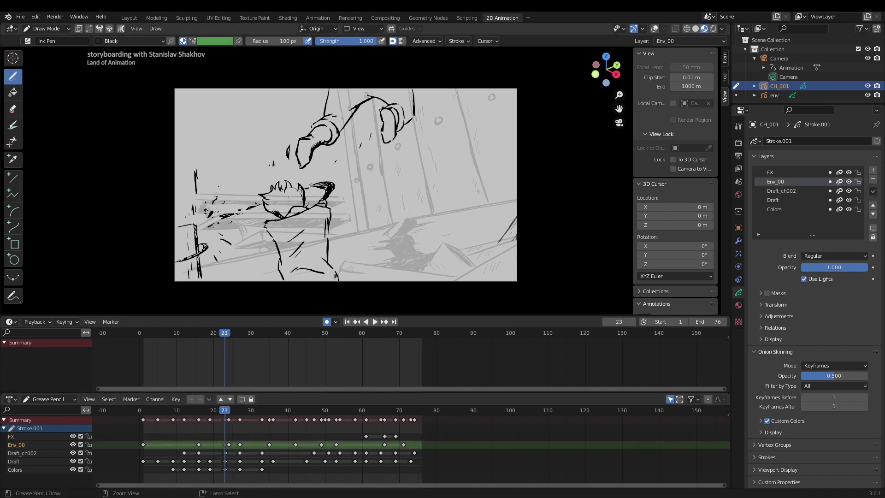
Review the shot in the maximized viewport, stopping playback at frame 13
key(ctrl+space)
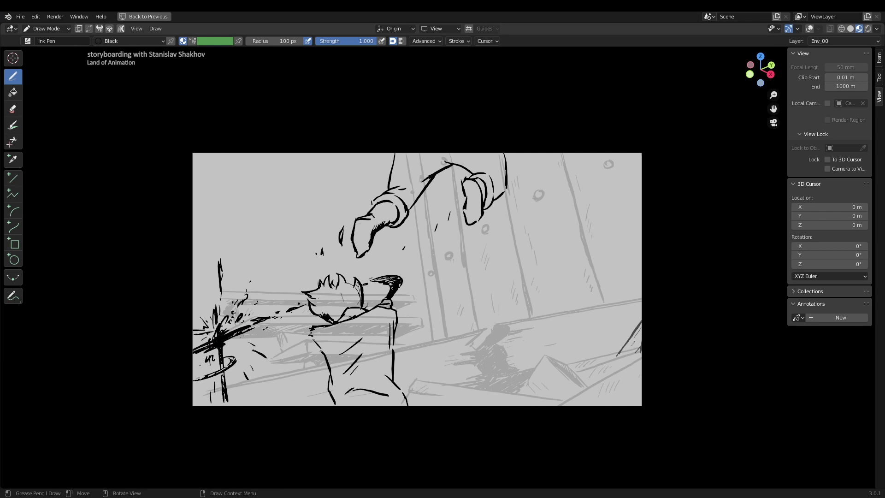
key(ctrl+space)
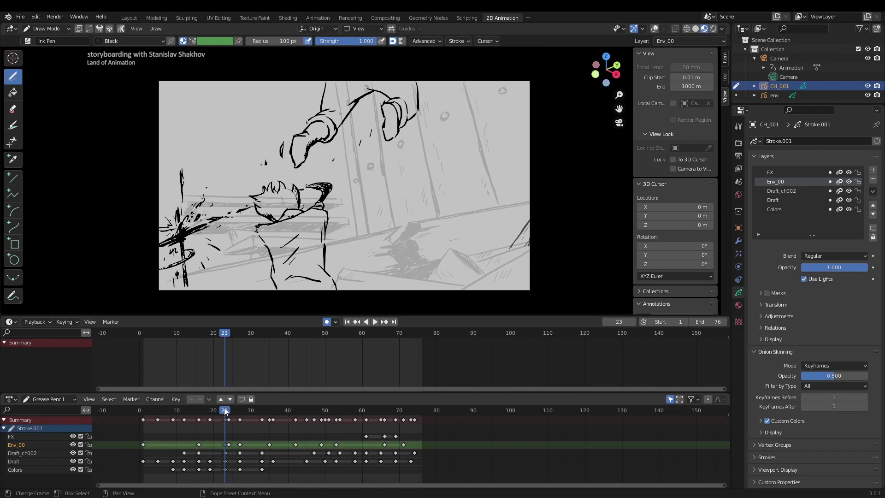
key(space)
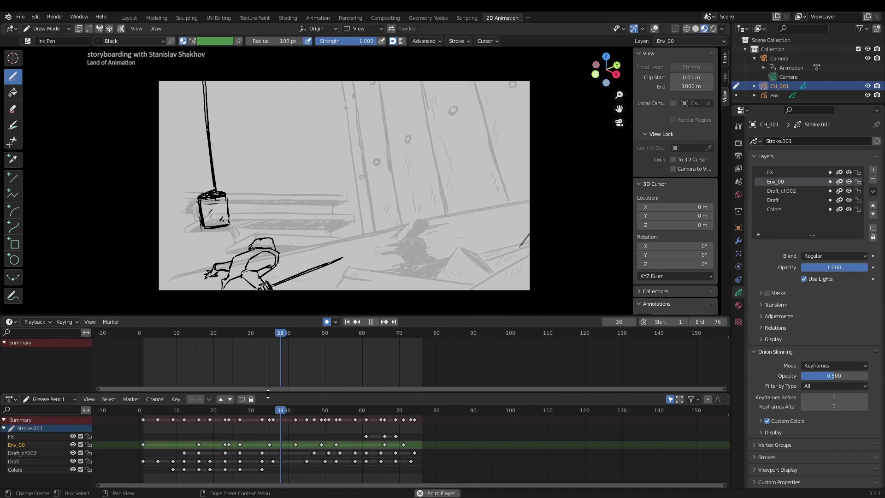
key(space)
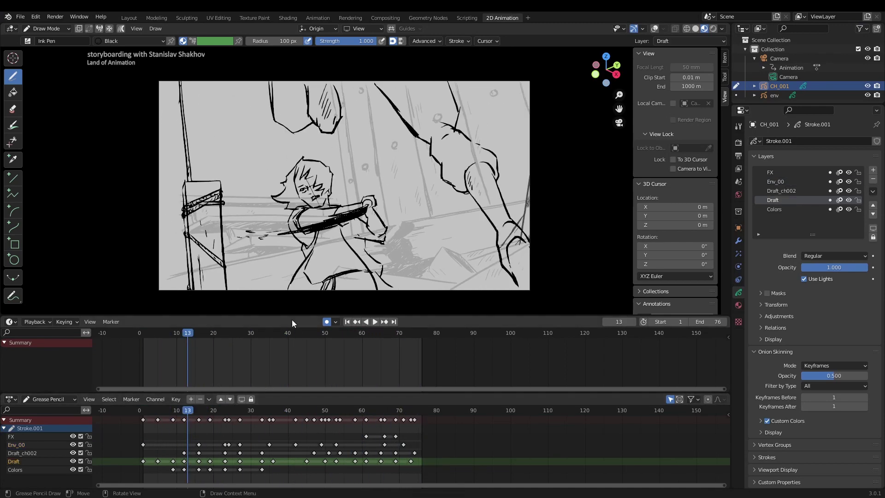
key(ctrl+space)
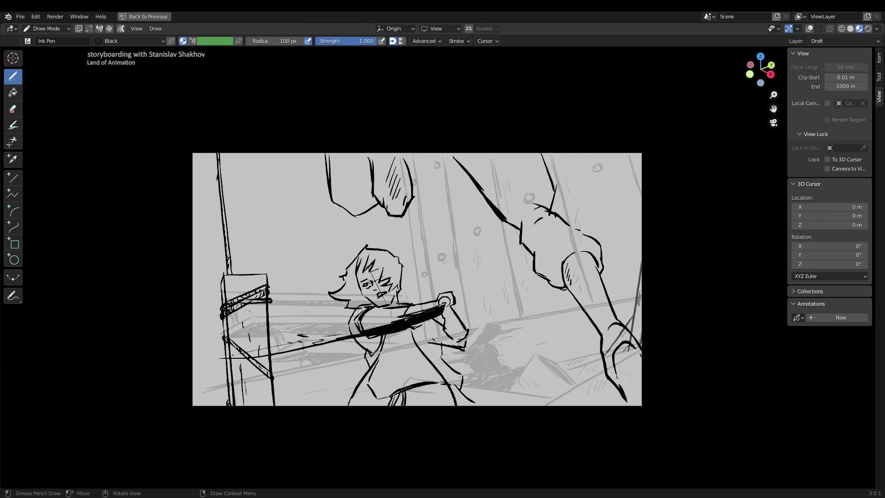
key(ctrl+space)
key(space)
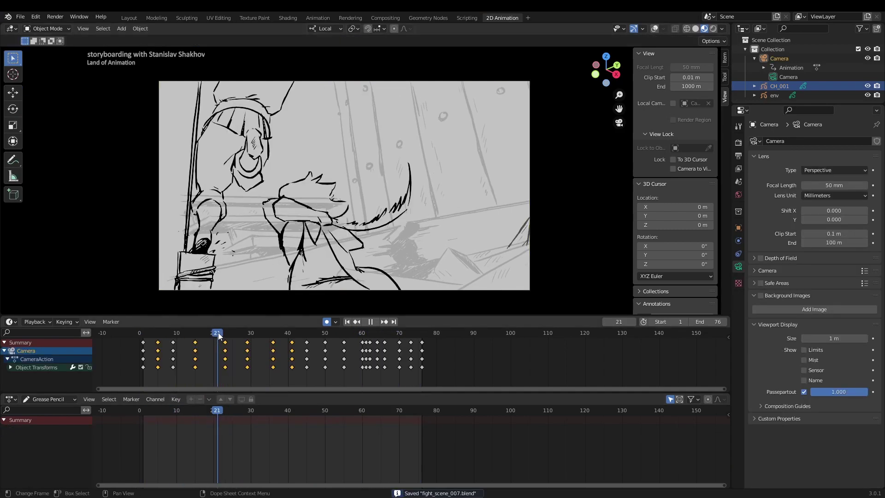
Play the shot from the first frame, stepping through to frame 7, then stop playback
key(space)
key(shift+Left)
mouse_move(244, 358)
mouse_down()
mouse_move(164, 351)
mouse_move(229, 335)
mouse_up()
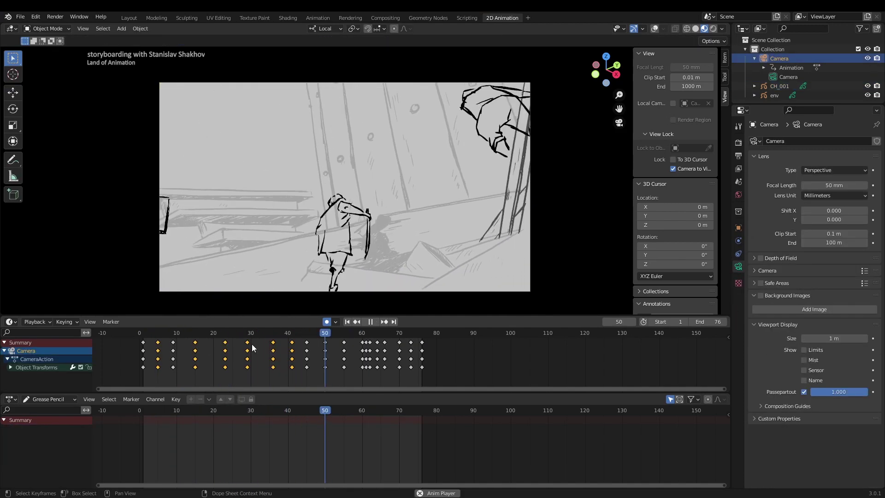
key(space)
key(shift+Left)
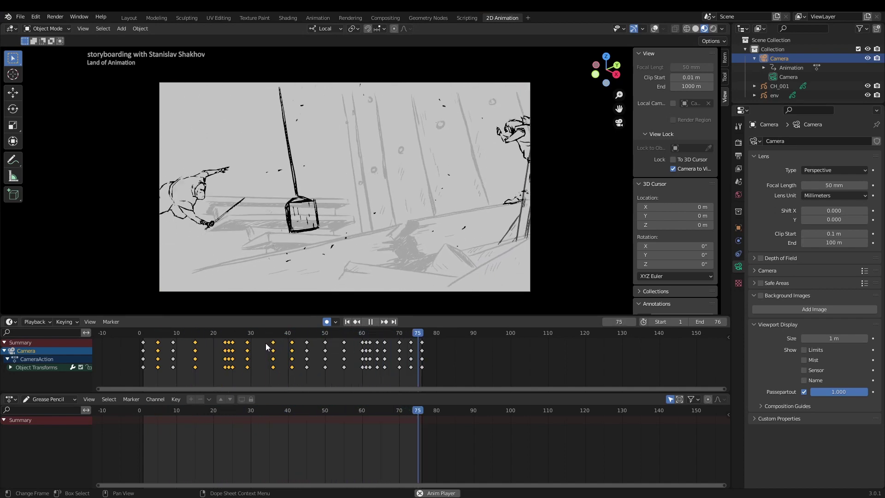
key(Escape)
Give CH_001 a new Ch_fill_001 material with stroke off and a grey fill
click(779, 86)
click(738, 305)
double_click(771, 198)
text(Ch_fill_001)
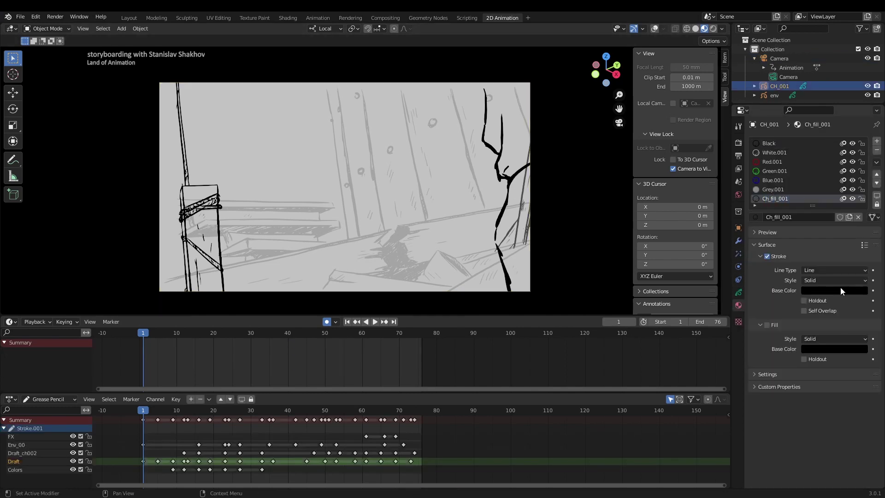
click(766, 256)
click(767, 325)
click(834, 348)
key(ctrl+Tab)
click(833, 349)
Paint grey fills over the character's face, torso, cloak, arm and legs
click(863, 241)
key(space)
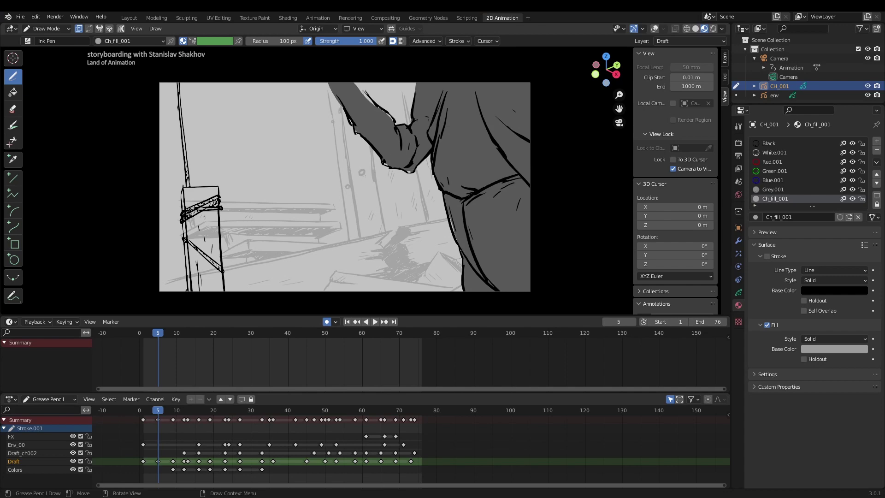
key(ctrl+space)
drag(382, 248, 414, 350)
drag(443, 300, 379, 357)
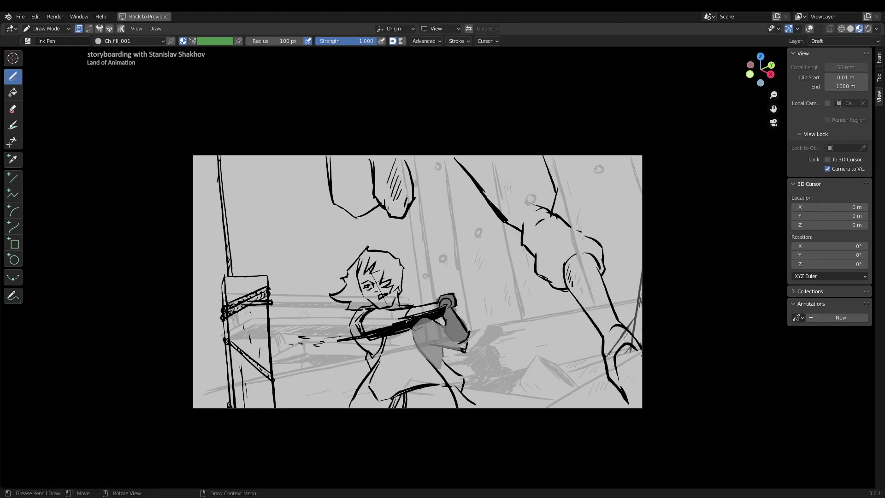
mouse_move(436, 344)
mouse_down()
mouse_move(368, 391)
mouse_move(452, 350)
mouse_up()
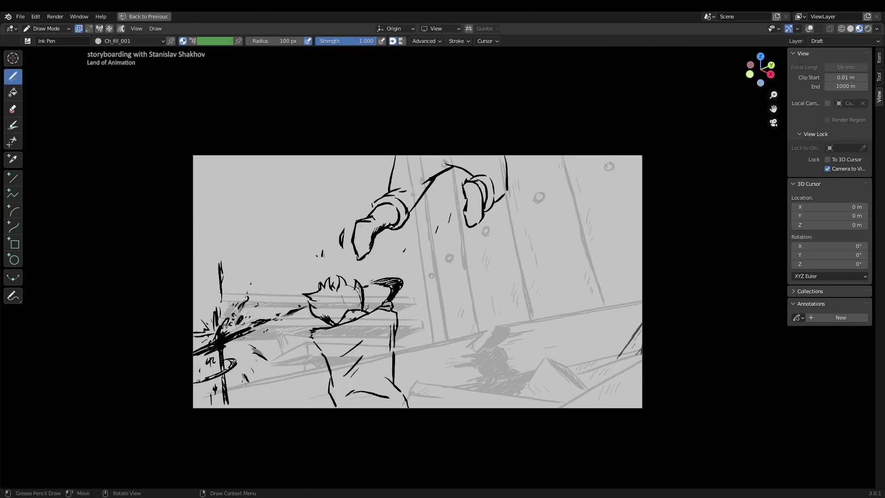
drag(353, 311, 385, 298)
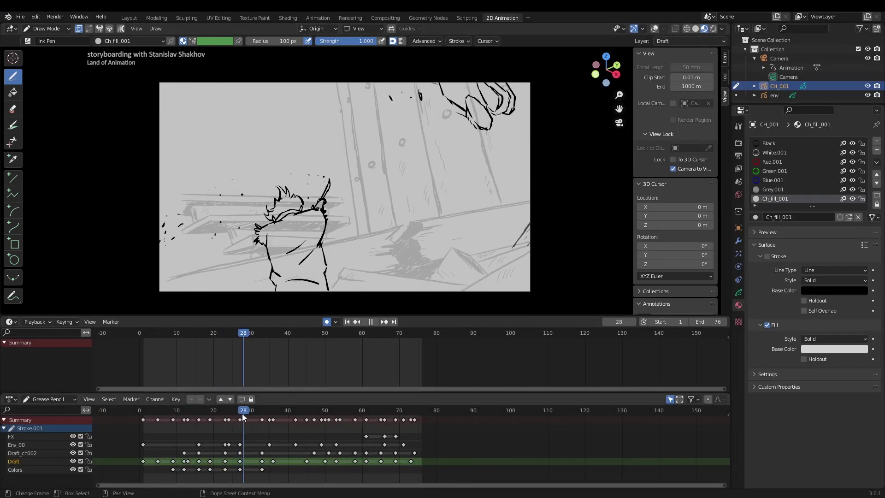
Step through each storyboard drawing in the maximized viewport to check the grey fills
key(ctrl+space)
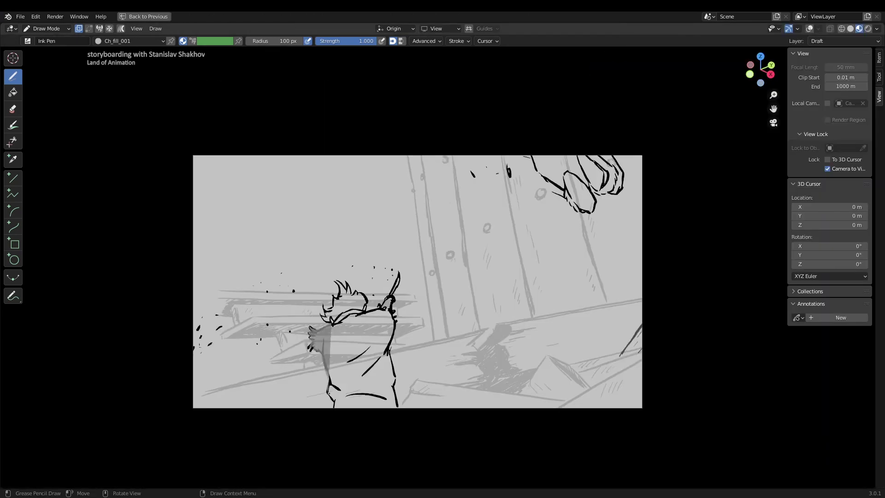
key(ctrl+space)
key(ctrl+space)
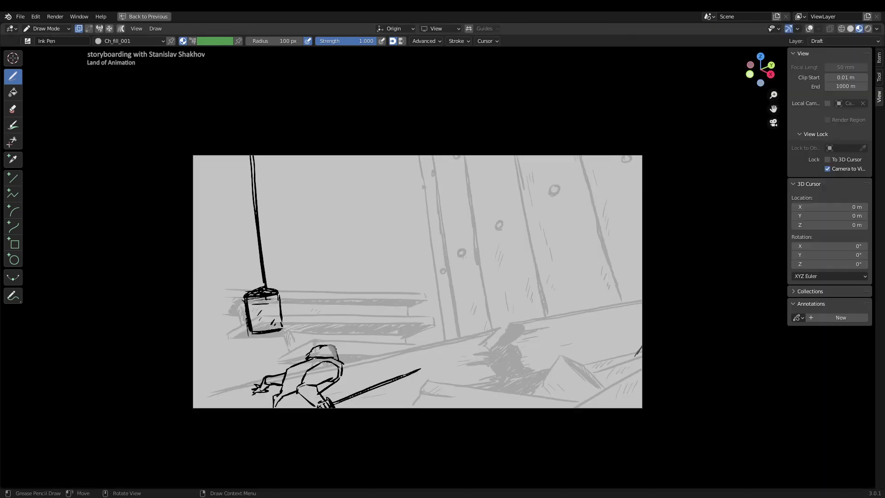
key(ctrl+space)
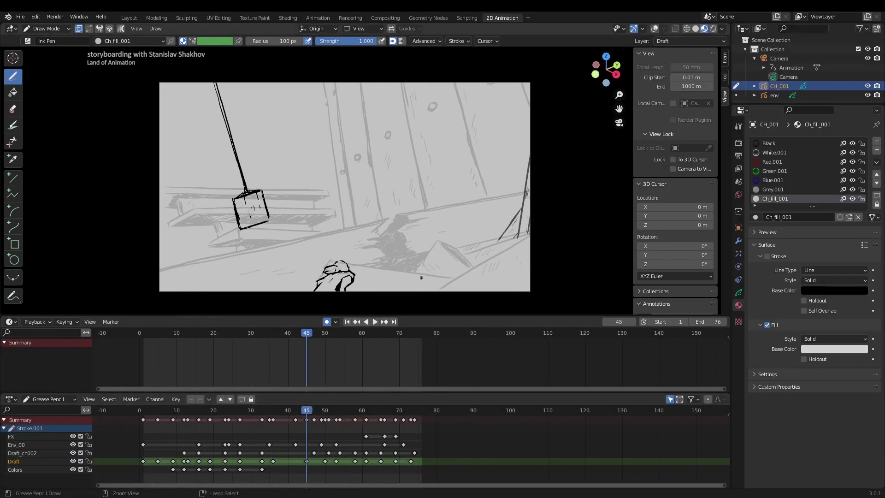
key(ctrl+space)
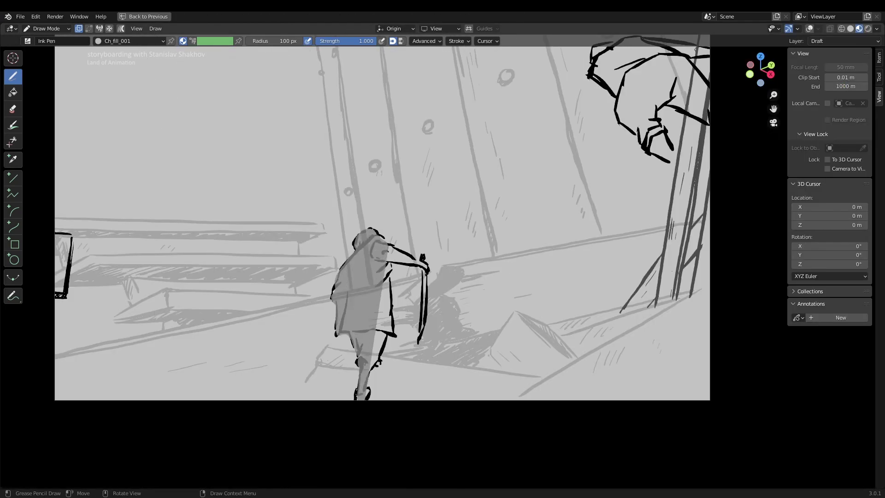
key(ctrl+space)
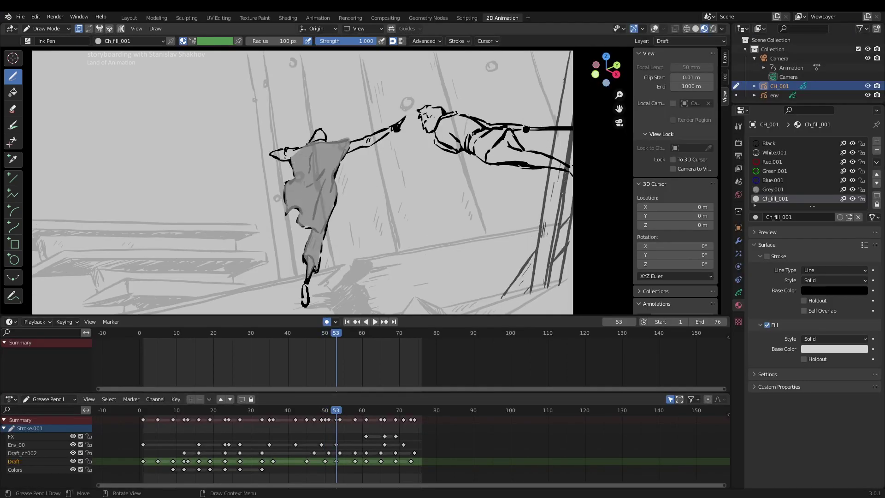
key(ctrl+space)
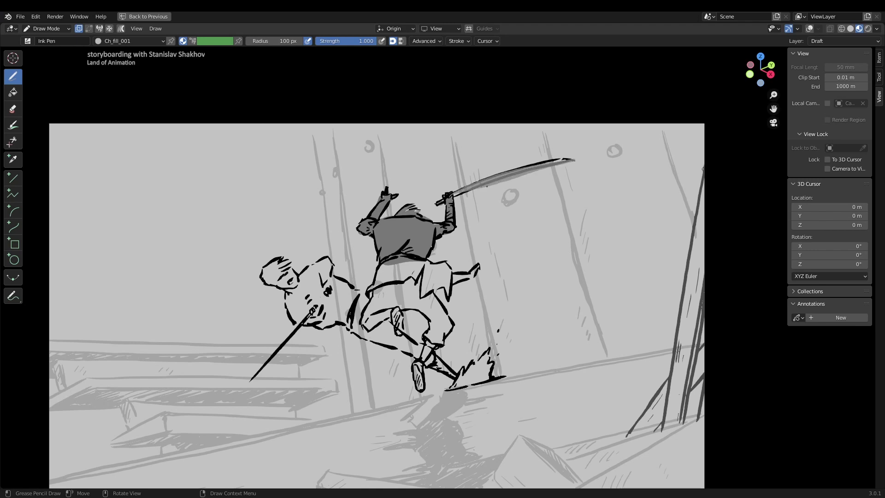
key(ctrl+space)
key(Up)
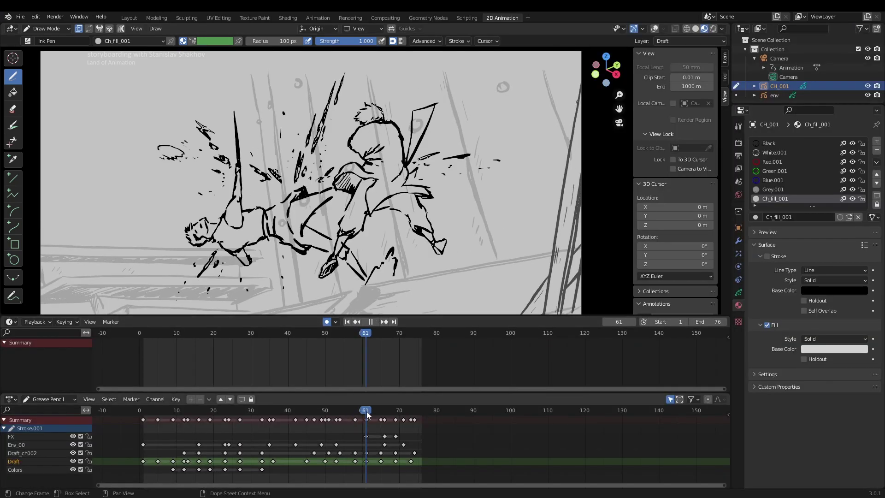
key(ctrl+space)
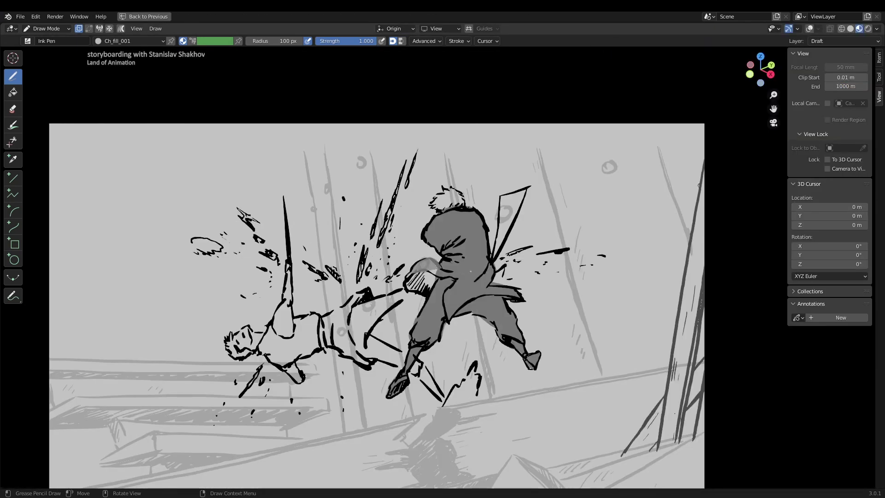
key(ctrl+space)
key(Up)
key(ctrl+space)
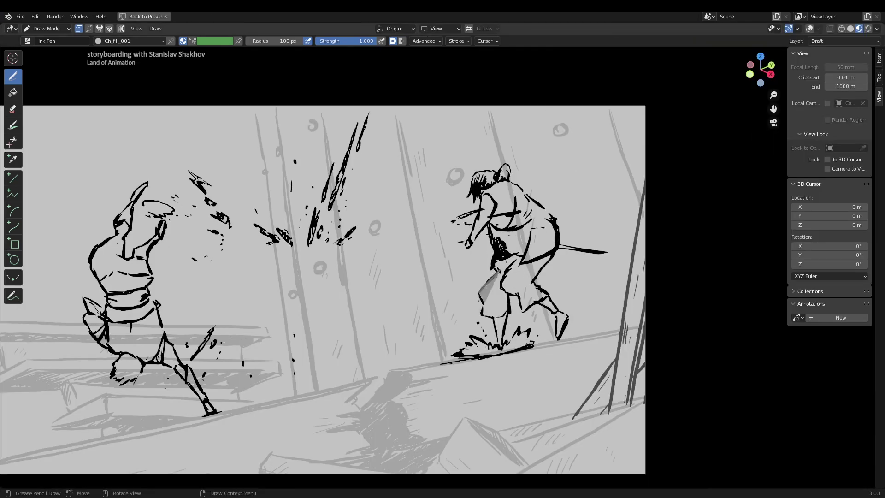
key(ctrl+space)
key(Up)
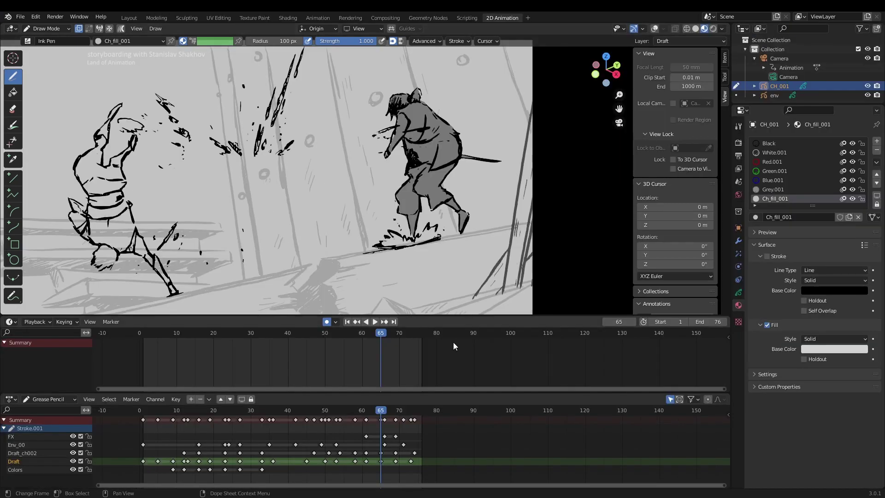
key(ctrl+space)
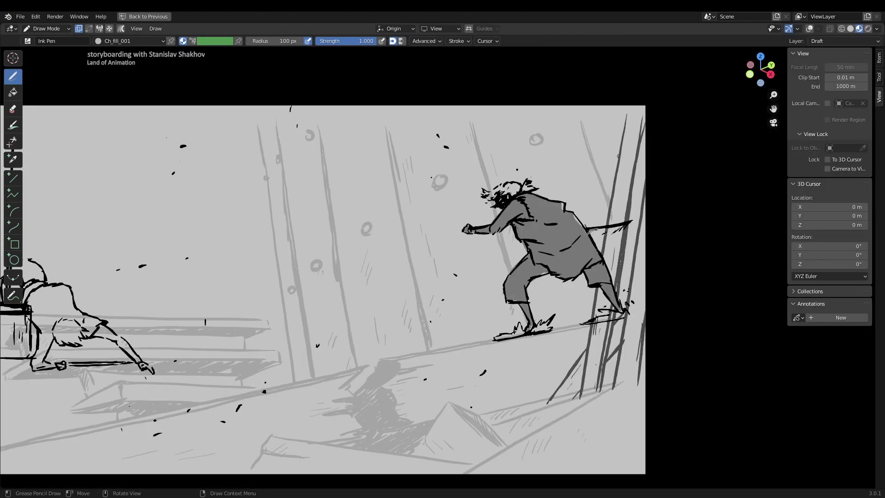
key(ctrl+space)
key(Up)
key(ctrl+space)
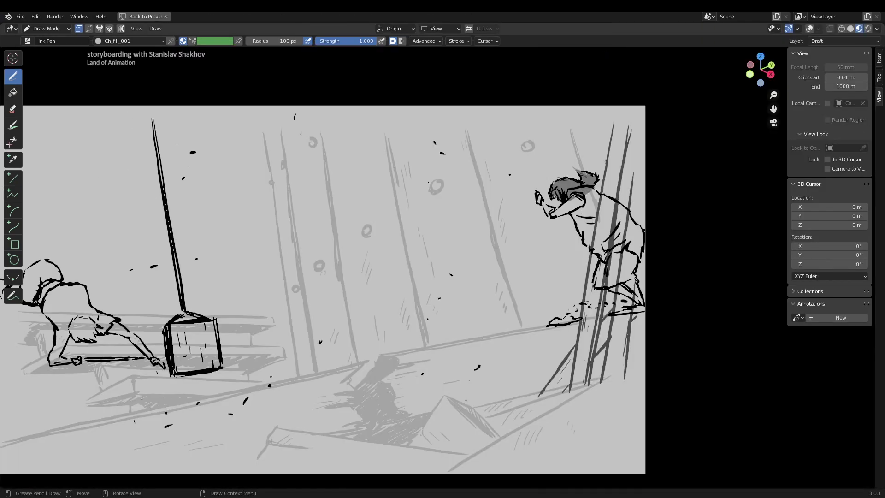
key(ctrl+space)
key(space)
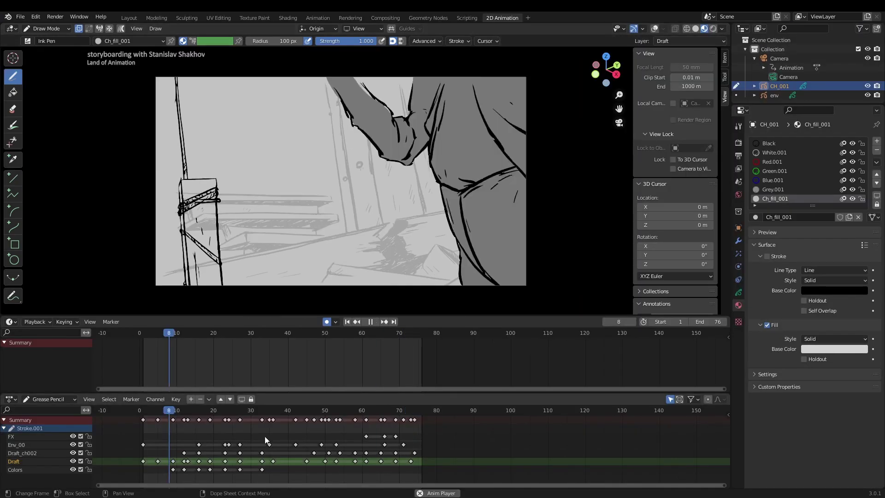
key(ctrl+s)
On Draft_ch002, set material ch02_fill_001 to fill only with no stroke, then play back
drag(349, 410, 355, 410)
click(363, 455)
key(shift+Left)
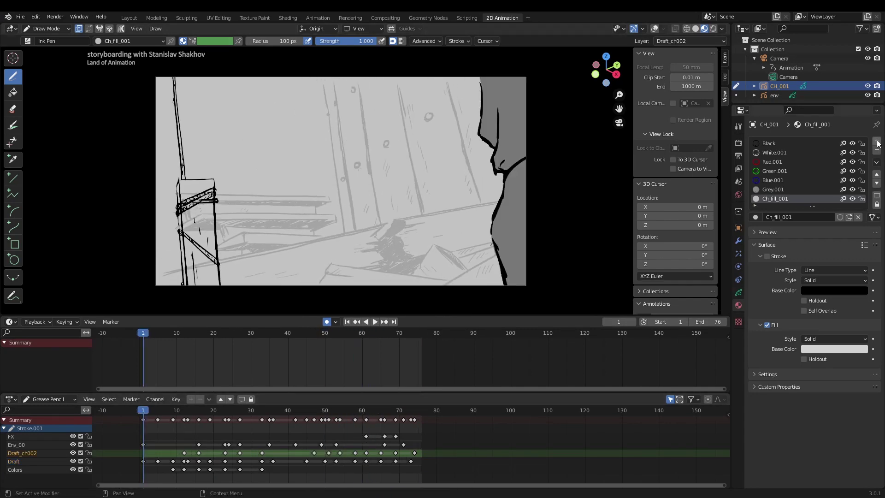
click(766, 257)
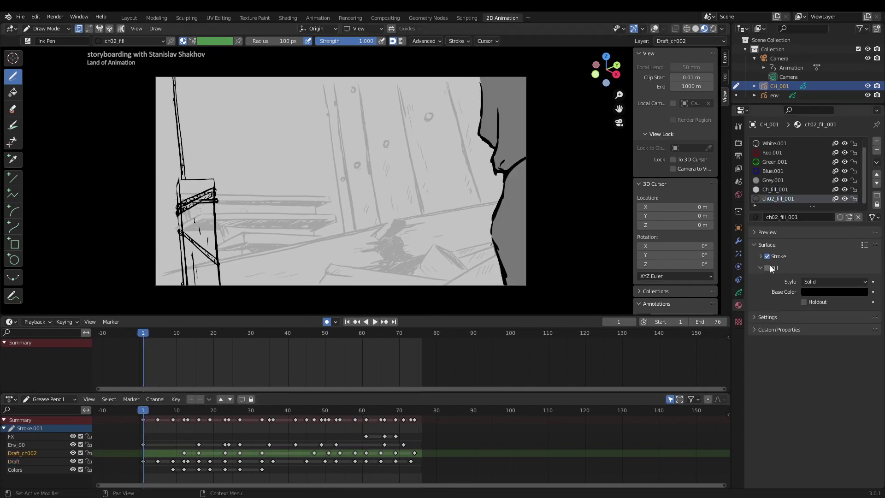
click(856, 203)
key(space)
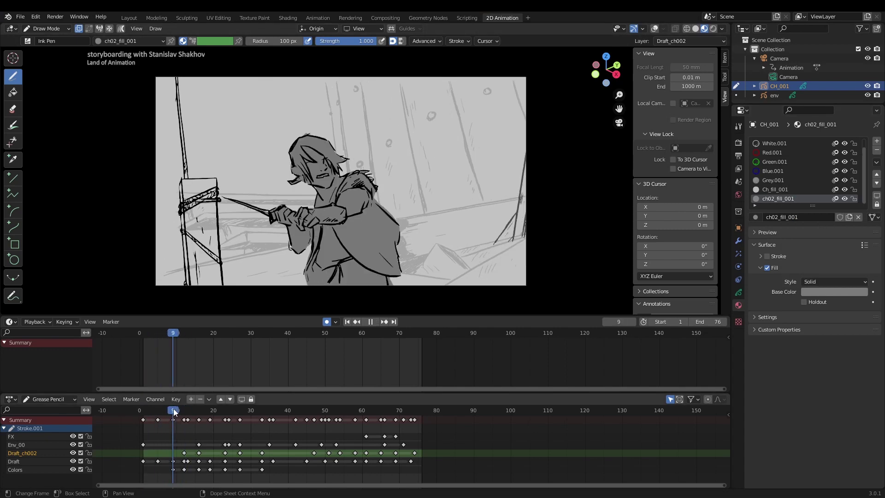
key(ctrl+space)
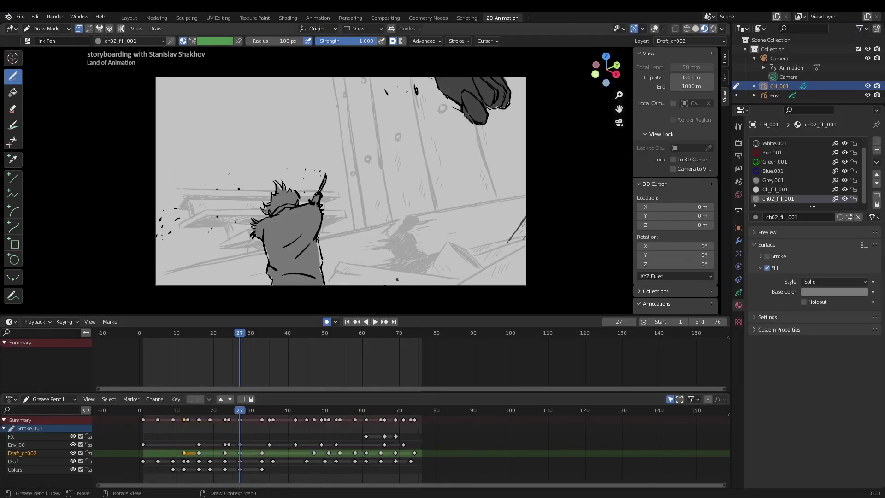
click(316, 423)
key(space)
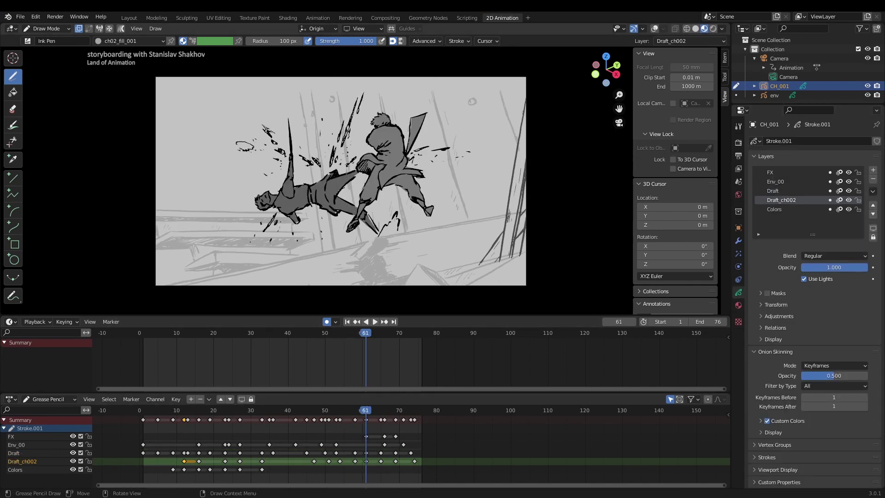
key(Up)
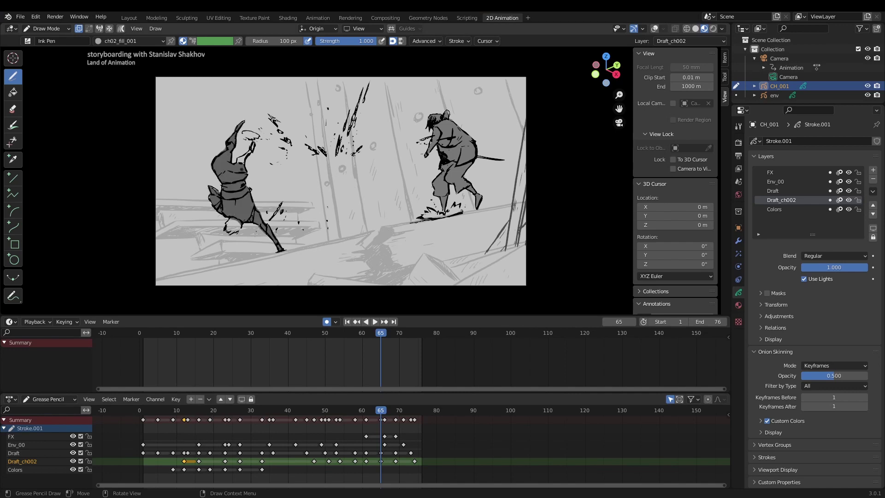
key(Up)
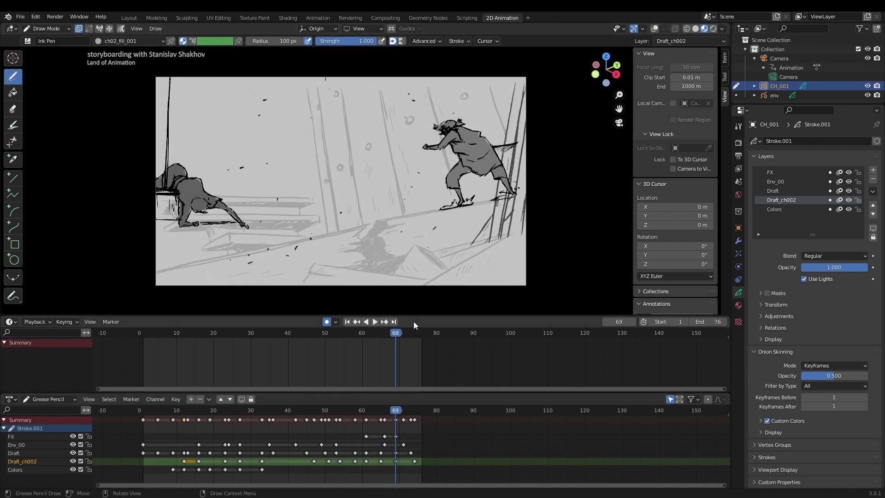
key(space)
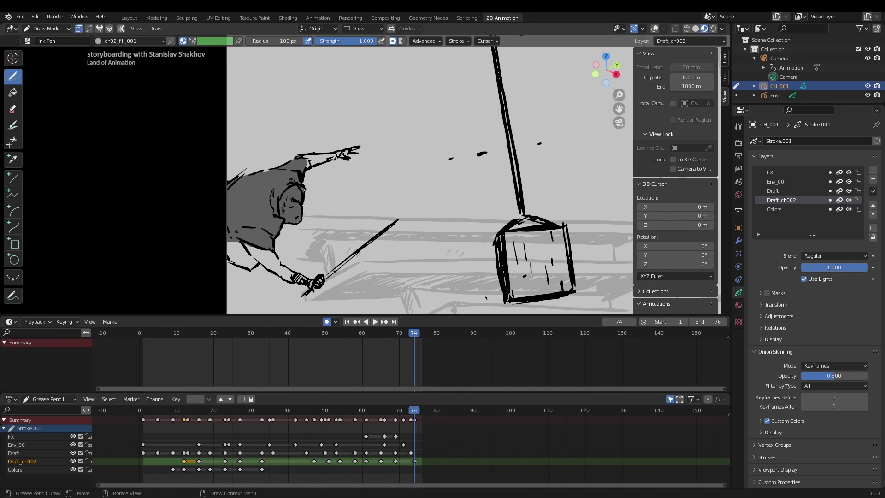
key(Down)
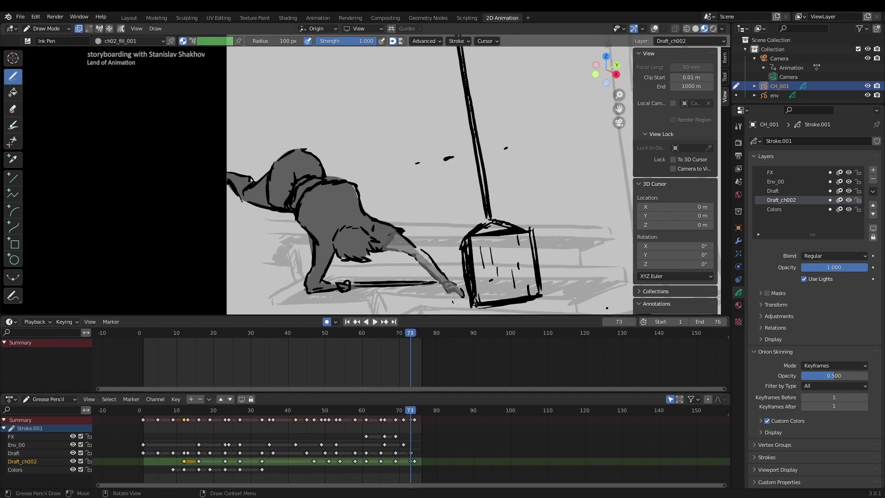
key(space)
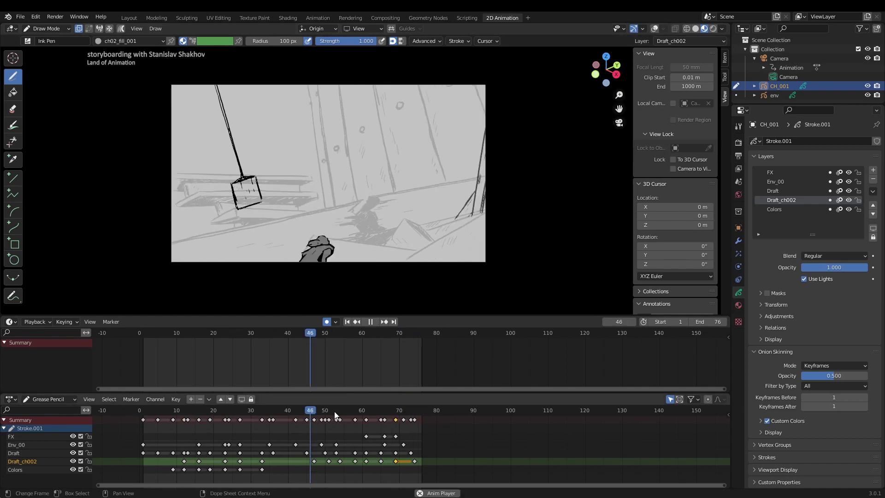
click(324, 413)
Stop playback at frame 50, toggle Edit Mode and back to Draw Mode, and return to the first frame
key(space)
click(325, 453)
key(Tab)
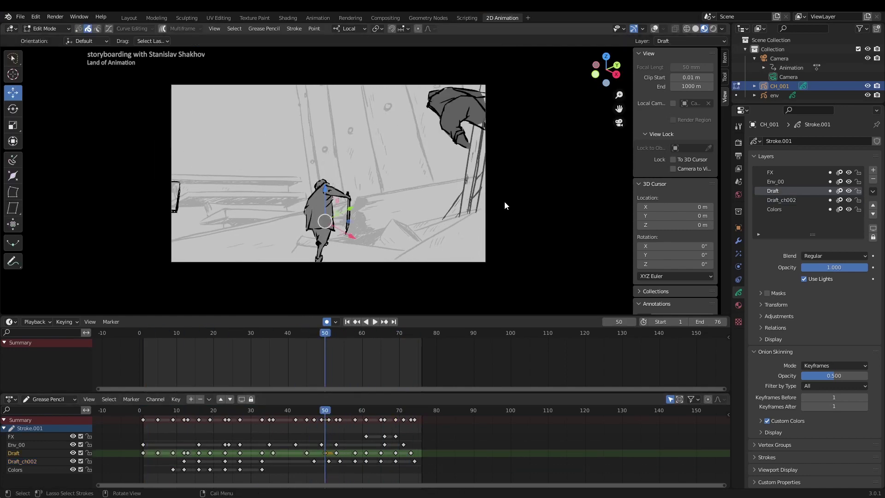
key(Tab)
key(space)
key(space)
key(shift+Left)
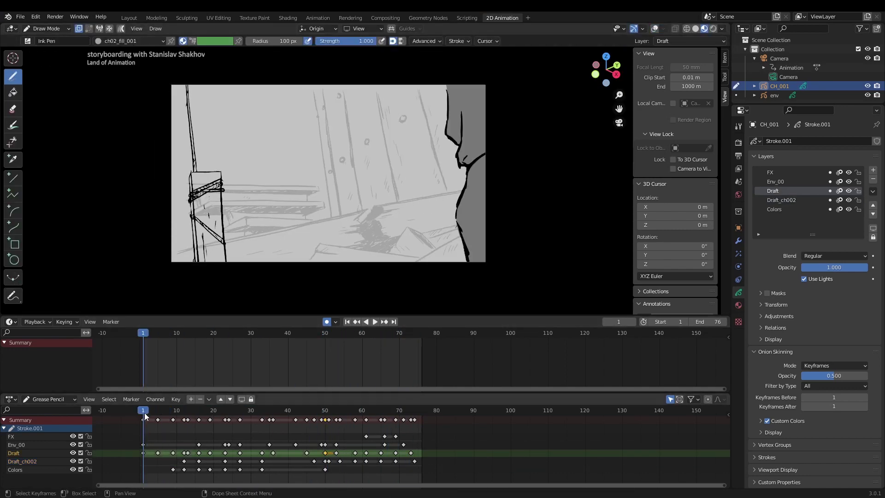
Make Env_00 the active layer and give the fill_env material a solid grey fill
click(16, 444)
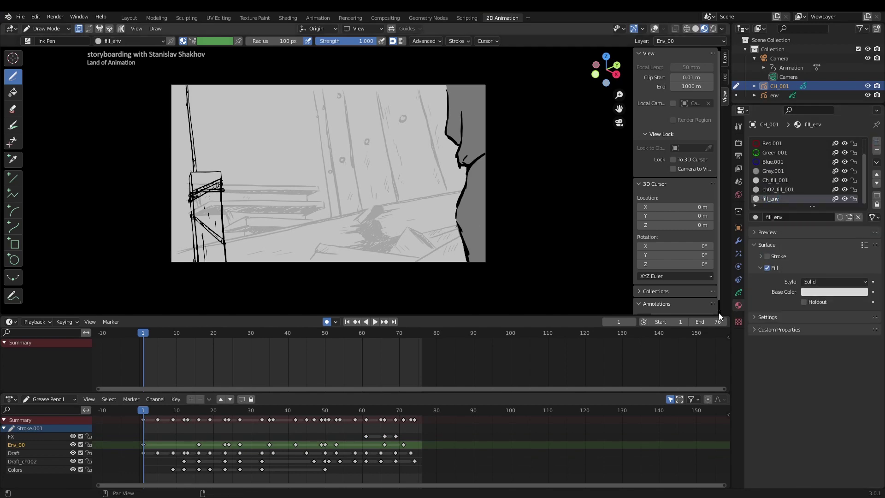
key(ctrl+space)
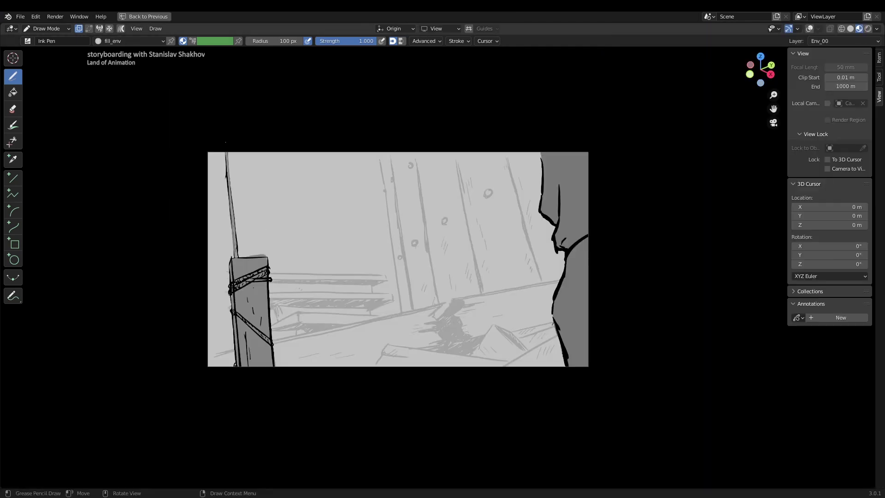
key(ctrl+space)
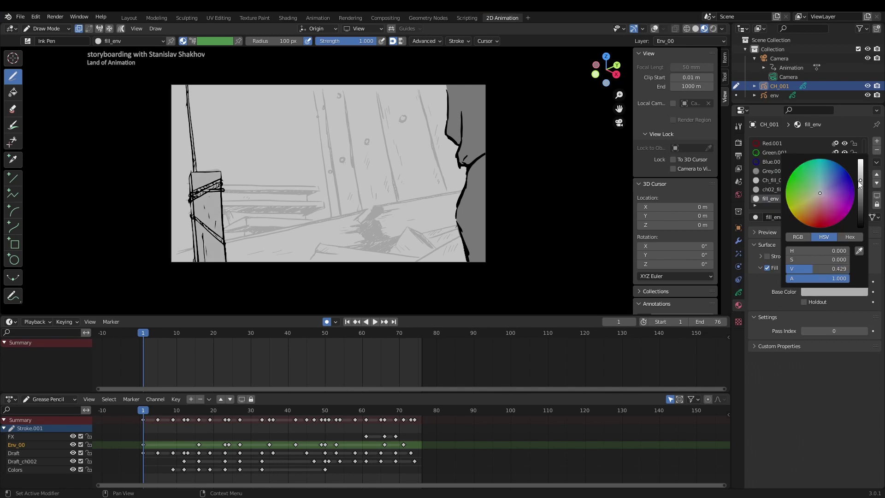
click(250, 332)
key(ctrl+space)
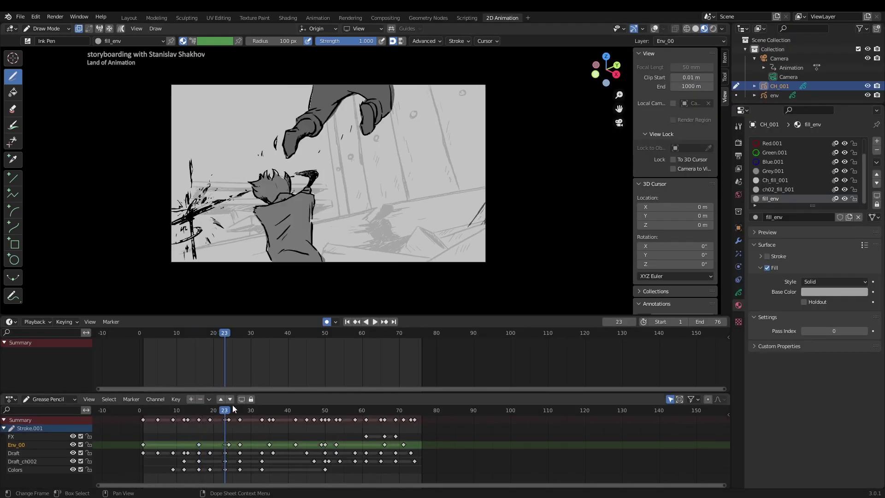
Move Env_00 between Draft and Draft_ch002 in CH_001's layer list, at frame 70
key(ctrl+space)
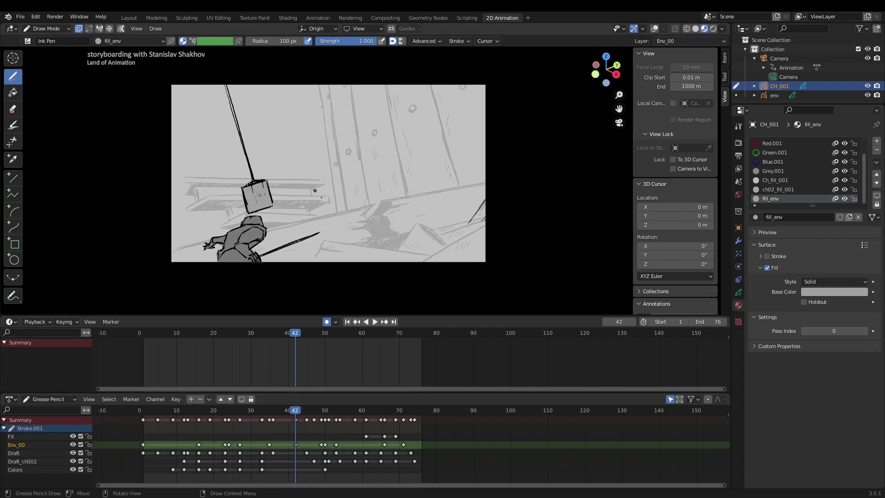
key(space)
click(738, 292)
click(874, 214)
click(874, 214)
click(325, 440)
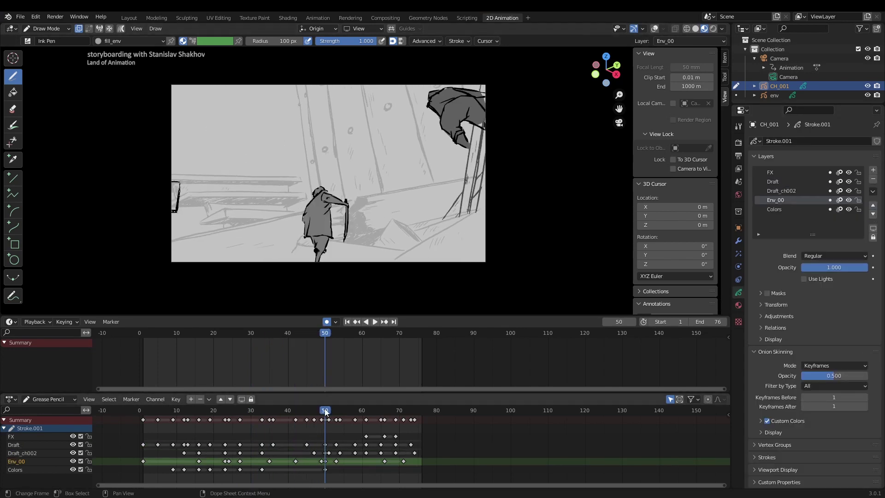
drag(334, 440, 399, 440)
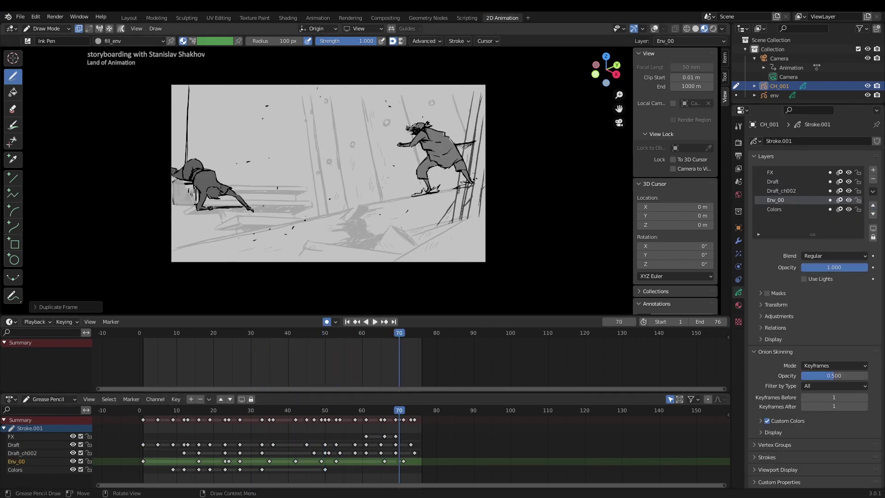
click(873, 205)
Turn on onion skins, switch to Object Mode, insert a keyframe, and adjust Ch_fill_001's grey
key(shift+alt+z)
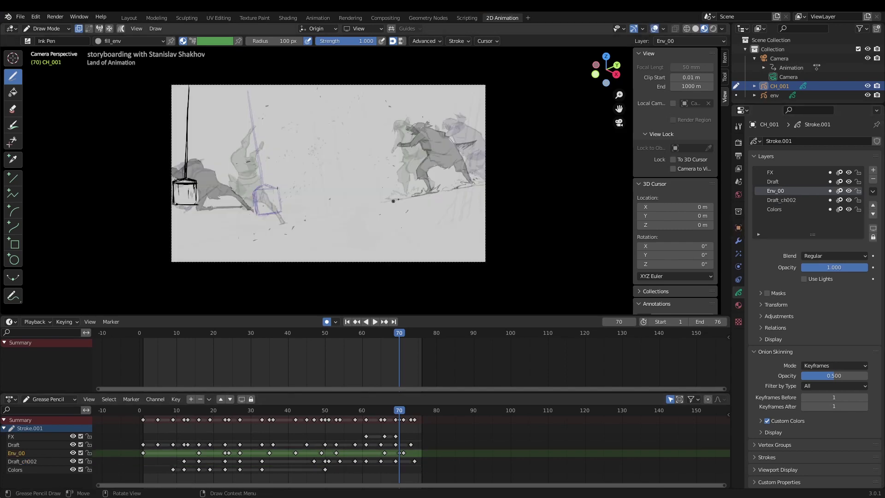
scroll(150, 197, up, 3)
shift+scroll(412, 185, up, 2)
key(Right)
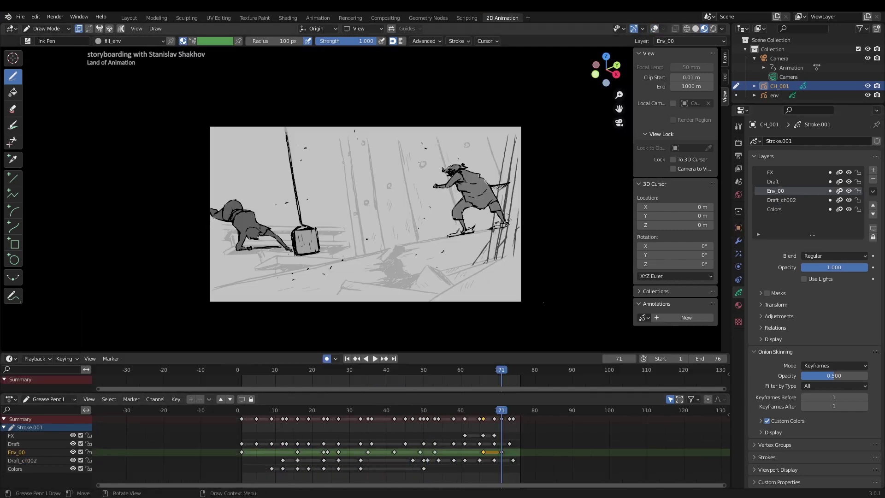
key(ctrl+Tab)
click(300, 253)
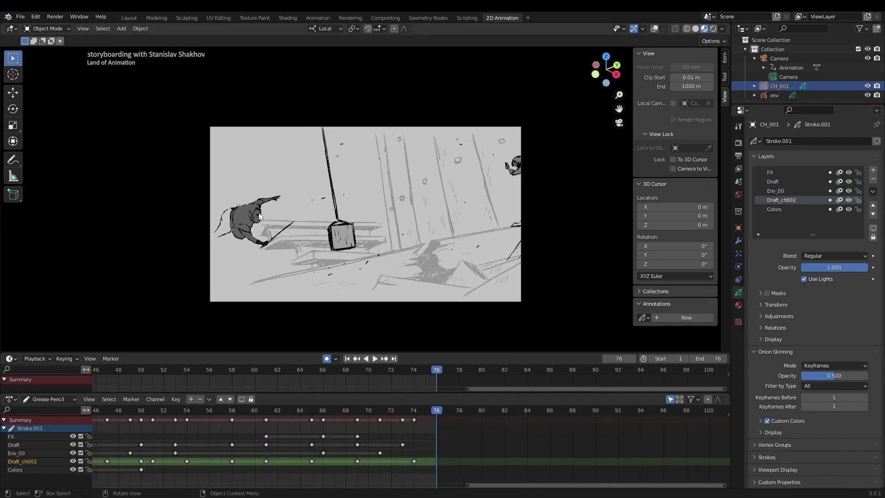
key(i)
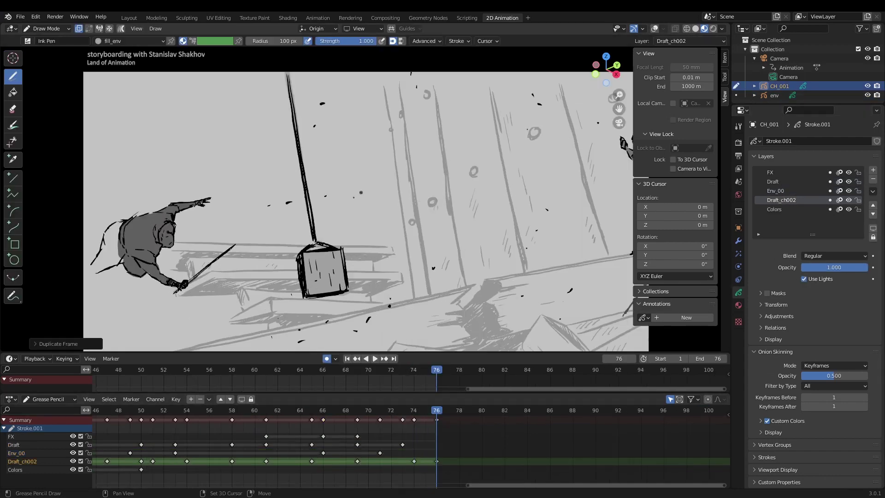
click(799, 190)
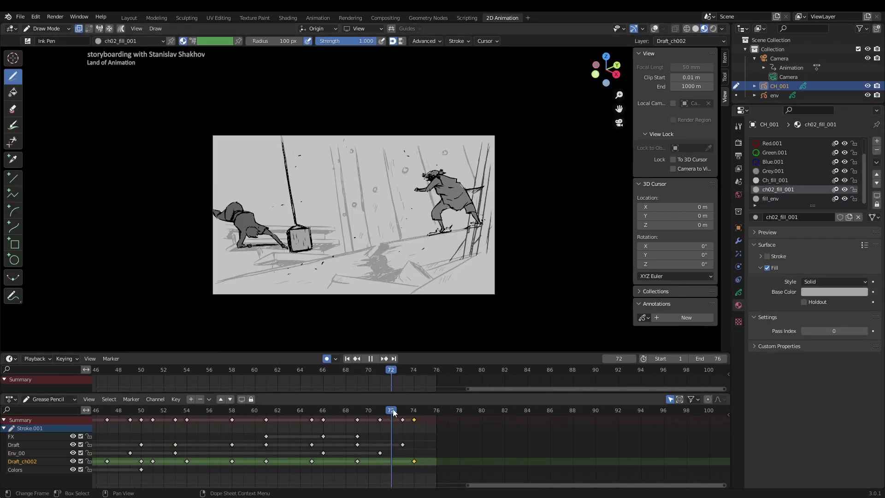
click(834, 291)
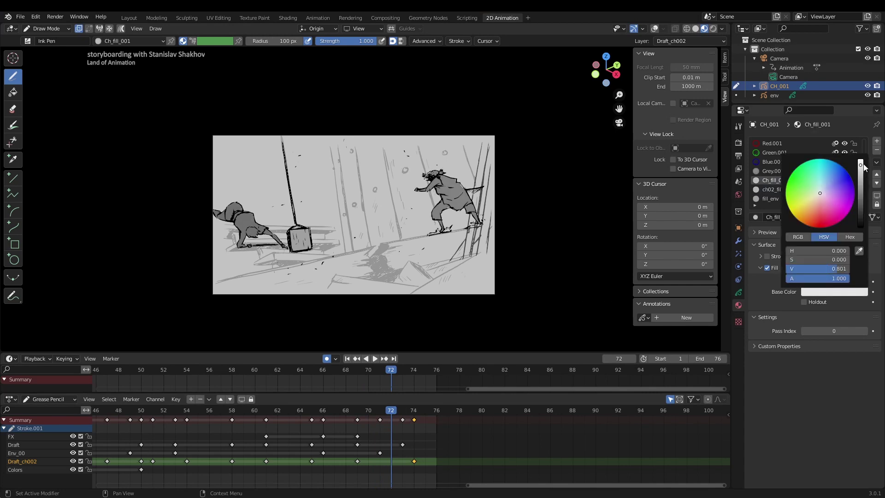